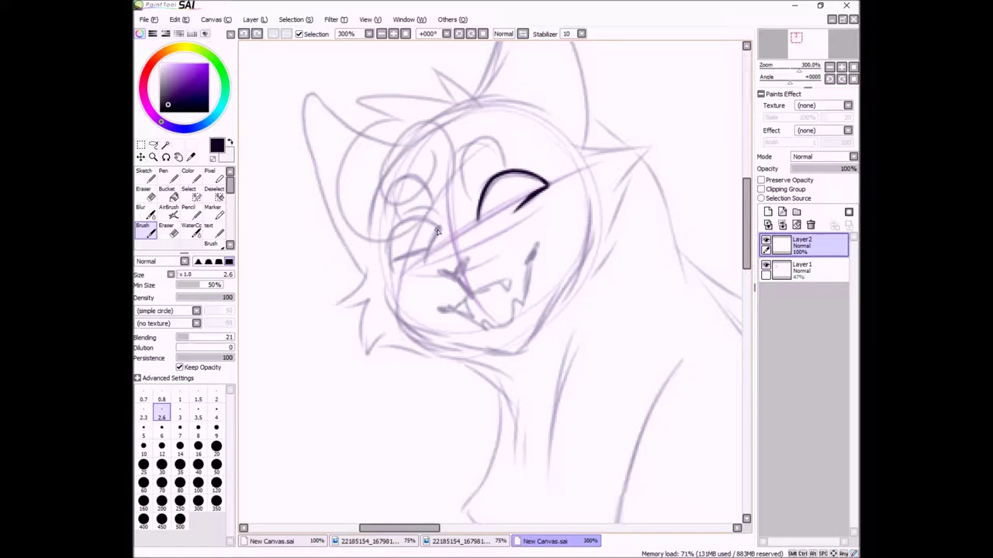
Ink the cat's second closed eye, nose, open mouth with fangs, whisker marks and jawline over the sketch
{"action": "key", "text": "ctrl+z"}
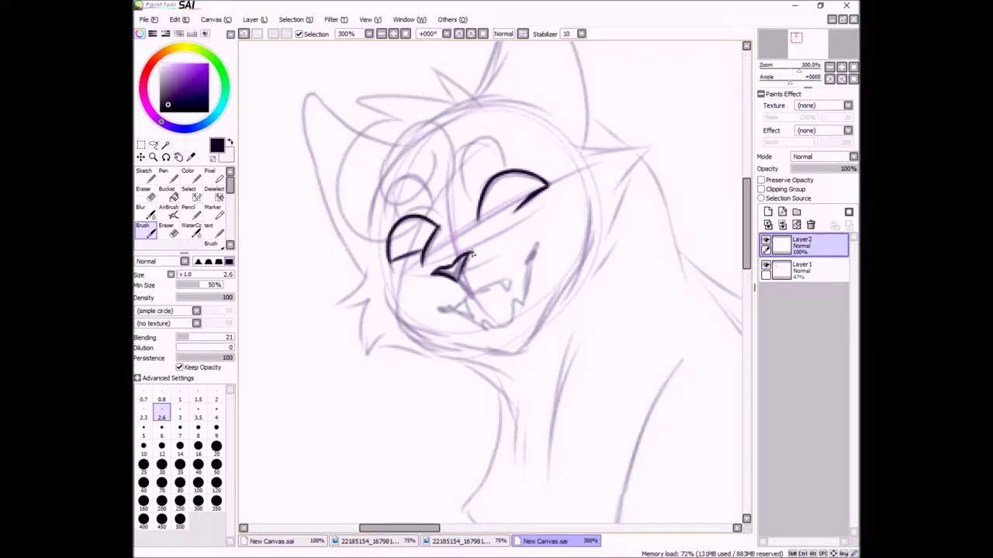
{"action": "left_click_drag", "start_coordinate": [486, 290], "coordinate": [531, 255]}
{"action": "left_click_drag", "start_coordinate": [536, 238], "coordinate": [534, 248]}
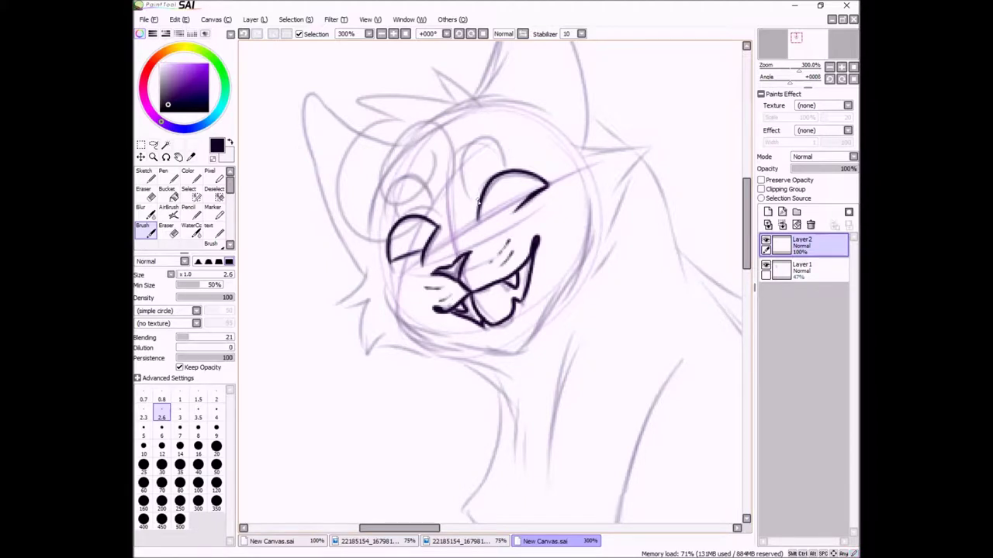
{"action": "mouse_move", "coordinate": [545, 341]}
{"action": "left_mouse_down"}
{"action": "mouse_move", "coordinate": [588, 224]}
{"action": "mouse_move", "coordinate": [400, 318]}
{"action": "left_mouse_up"}
Ink the large near ear, the forehead hair tufts and the spiral curl of hair over the far eye
{"action": "scroll", "coordinate": [663, 173], "scroll_direction": "up", "scroll_amount": 4}
{"action": "mouse_move", "coordinate": [471, 256]}
{"action": "left_mouse_down"}
{"action": "mouse_move", "coordinate": [543, 101]}
{"action": "mouse_move", "coordinate": [530, 121]}
{"action": "mouse_move", "coordinate": [592, 289]}
{"action": "mouse_move", "coordinate": [453, 250]}
{"action": "mouse_move", "coordinate": [347, 237]}
{"action": "mouse_move", "coordinate": [392, 256]}
{"action": "left_mouse_up"}
{"action": "key", "text": "ctrl+z"}
{"action": "key", "text": "ctrl+z"}
{"action": "mouse_move", "coordinate": [387, 259]}
{"action": "left_mouse_down"}
{"action": "mouse_move", "coordinate": [354, 348]}
{"action": "mouse_move", "coordinate": [382, 386]}
{"action": "left_mouse_up"}
{"action": "key", "text": "ctrl+z"}
{"action": "mouse_move", "coordinate": [434, 270]}
{"action": "left_mouse_down"}
{"action": "mouse_move", "coordinate": [392, 345]}
{"action": "mouse_move", "coordinate": [423, 310]}
{"action": "left_mouse_up"}
{"action": "left_click_drag", "start_coordinate": [474, 264], "coordinate": [479, 354]}
{"action": "key", "text": "ctrl+z"}
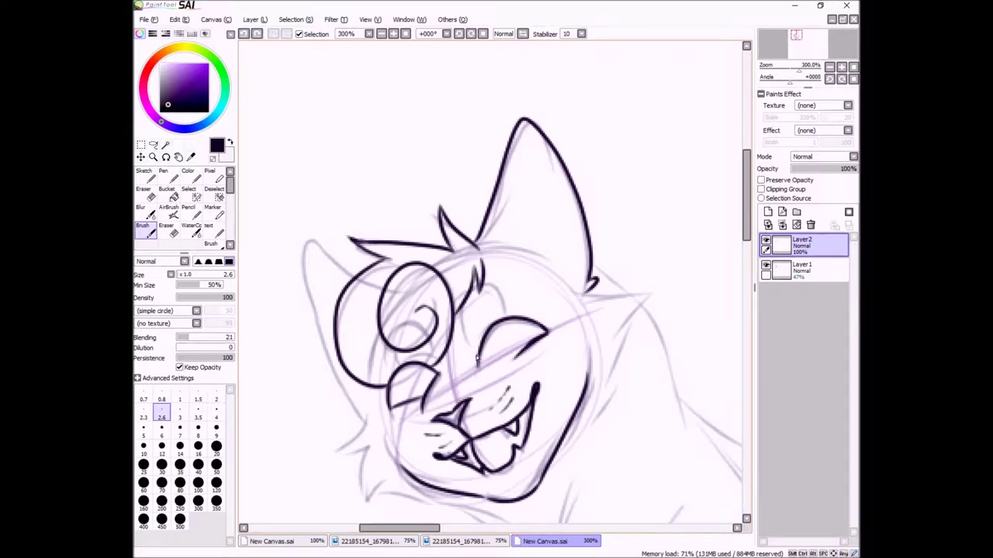
Ink the brow mark, the inner ear, the far ear, and the pointed cheek and chin fur
{"action": "left_click_drag", "start_coordinate": [476, 296], "coordinate": [501, 318]}
{"action": "mouse_move", "coordinate": [511, 141]}
{"action": "left_mouse_down"}
{"action": "mouse_move", "coordinate": [508, 206]}
{"action": "mouse_move", "coordinate": [536, 268]}
{"action": "left_mouse_up"}
{"action": "mouse_move", "coordinate": [545, 223]}
{"action": "left_mouse_down"}
{"action": "mouse_move", "coordinate": [577, 289]}
{"action": "mouse_move", "coordinate": [657, 310]}
{"action": "mouse_move", "coordinate": [593, 430]}
{"action": "left_mouse_up"}
{"action": "scroll", "coordinate": [476, 309], "scroll_direction": "down", "scroll_amount": 3}
{"action": "mouse_move", "coordinate": [353, 177]}
{"action": "left_mouse_down"}
{"action": "mouse_move", "coordinate": [325, 253]}
{"action": "mouse_move", "coordinate": [373, 313]}
{"action": "mouse_move", "coordinate": [339, 349]}
{"action": "mouse_move", "coordinate": [375, 410]}
{"action": "mouse_move", "coordinate": [398, 396]}
{"action": "mouse_move", "coordinate": [494, 431]}
{"action": "left_mouse_up"}
{"action": "key", "text": "ctrl+z"}
{"action": "key", "text": "ctrl+z"}
{"action": "left_click_drag", "start_coordinate": [375, 392], "coordinate": [488, 406]}
Ink the throat line with its fur strokes and the long neck line below the jaw
{"action": "scroll", "coordinate": [376, 310], "scroll_direction": "down", "scroll_amount": 5}
{"action": "mouse_move", "coordinate": [481, 223]}
{"action": "left_mouse_down"}
{"action": "mouse_move", "coordinate": [513, 271]}
{"action": "mouse_move", "coordinate": [517, 314]}
{"action": "left_mouse_up"}
{"action": "left_click_drag", "start_coordinate": [575, 204], "coordinate": [541, 375]}
{"action": "left_click_drag", "start_coordinate": [542, 383], "coordinate": [536, 401]}
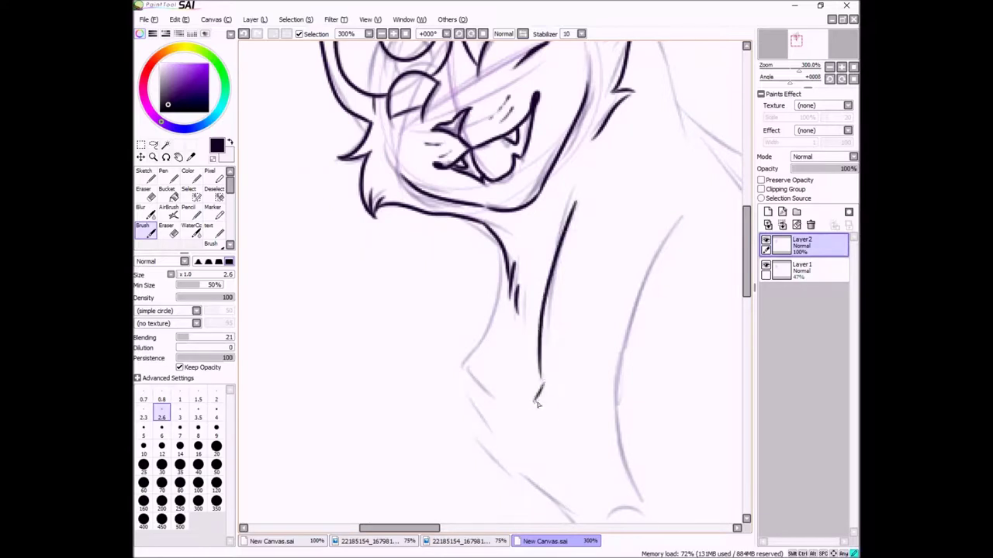
{"action": "scroll", "coordinate": [636, 287], "scroll_direction": "down", "scroll_amount": 2}
{"action": "key", "text": "ctrl+z"}
Ink the back of the neck and the jagged chest fur along the front of the body
{"action": "left_click_drag", "start_coordinate": [477, 107], "coordinate": [497, 159]}
{"action": "left_click_drag", "start_coordinate": [557, 215], "coordinate": [623, 321]}
{"action": "scroll", "coordinate": [543, 310], "scroll_direction": "down", "scroll_amount": 3}
{"action": "left_click_drag", "start_coordinate": [448, 244], "coordinate": [415, 322]}
{"action": "left_click_drag", "start_coordinate": [435, 382], "coordinate": [491, 419]}
{"action": "scroll", "coordinate": [490, 418], "scroll_direction": "right", "scroll_amount": 3}
{"action": "scroll", "coordinate": [490, 419], "scroll_direction": "down", "scroll_amount": 3}
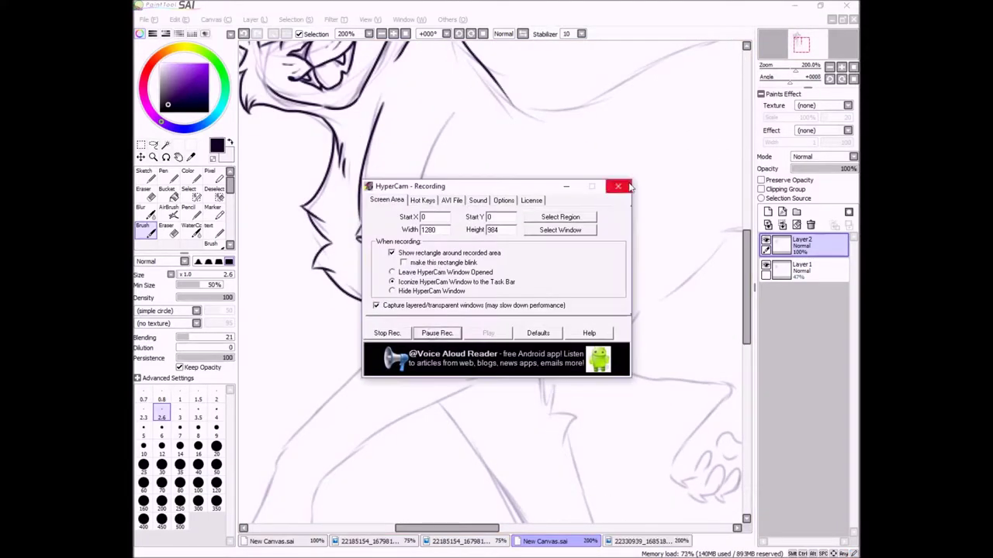
Ink the back line from the base of the neck towards the rump
{"action": "scroll", "coordinate": [488, 279], "scroll_direction": "right", "scroll_amount": 3}
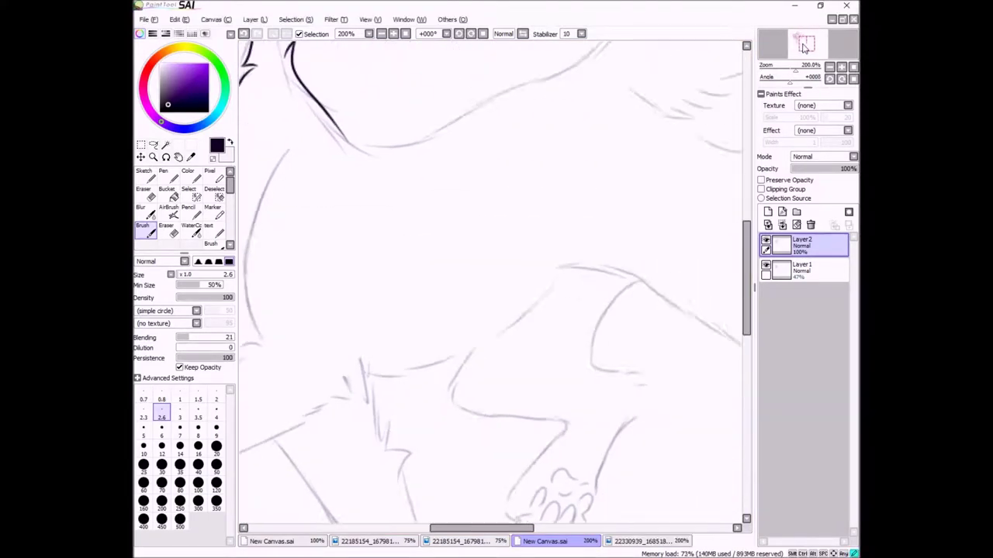
{"action": "scroll", "coordinate": [488, 279], "scroll_direction": "up", "scroll_amount": 3}
{"action": "mouse_move", "coordinate": [260, 261]}
{"action": "left_mouse_down"}
{"action": "mouse_move", "coordinate": [344, 291]}
{"action": "mouse_move", "coordinate": [512, 211]}
{"action": "left_mouse_up"}
{"action": "left_click", "coordinate": [803, 50]}
Ink the shoulder line and the front edge of the raised foreleg down to the wrist tuft
{"action": "scroll", "coordinate": [489, 279], "scroll_direction": "up", "scroll_amount": 2}
{"action": "mouse_move", "coordinate": [500, 113]}
{"action": "left_mouse_down"}
{"action": "mouse_move", "coordinate": [466, 303]}
{"action": "mouse_move", "coordinate": [458, 232]}
{"action": "mouse_move", "coordinate": [465, 303]}
{"action": "left_mouse_up"}
{"action": "key", "text": "ctrl+z"}
{"action": "scroll", "coordinate": [746, 273], "scroll_direction": "down", "scroll_amount": 2}
{"action": "left_click_drag", "start_coordinate": [482, 203], "coordinate": [326, 358]}
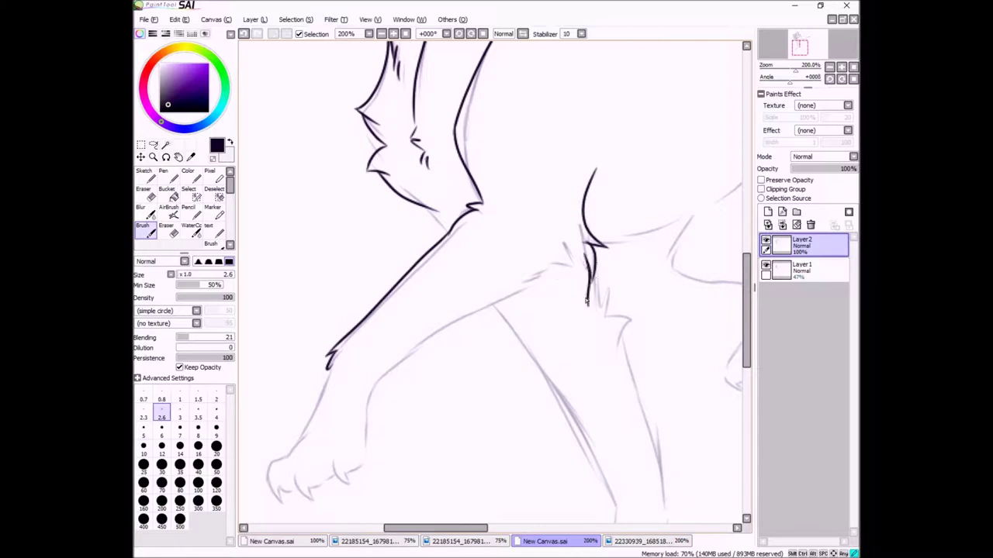
Ink the raised forepaw with its toes and claws, erasing the overlapping line at the wrist
{"action": "scroll", "coordinate": [481, 298], "scroll_direction": "up", "scroll_amount": 2}
{"action": "mouse_move", "coordinate": [471, 186]}
{"action": "left_mouse_down"}
{"action": "mouse_move", "coordinate": [411, 311]}
{"action": "mouse_move", "coordinate": [444, 386]}
{"action": "left_mouse_up"}
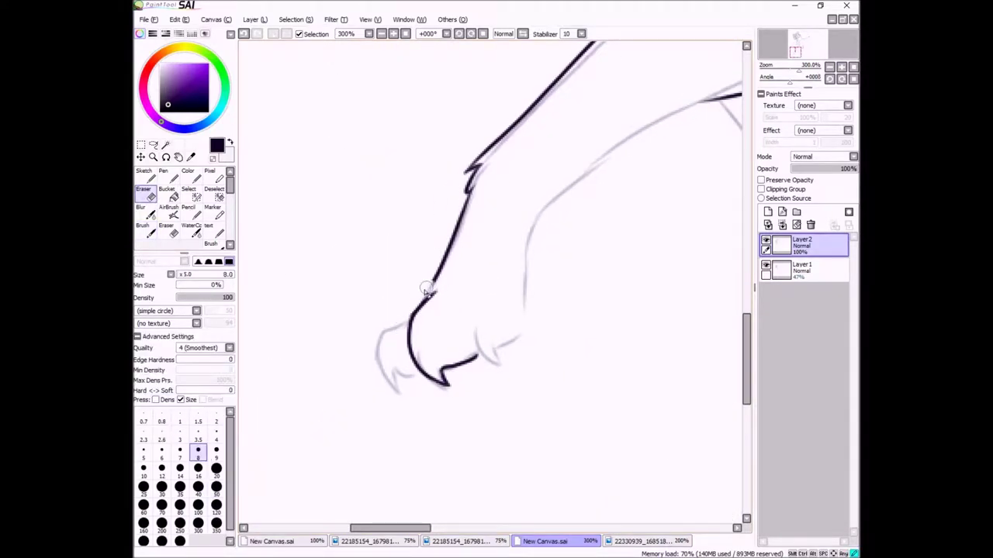
{"action": "mouse_move", "coordinate": [429, 290]}
{"action": "left_mouse_down"}
{"action": "mouse_move", "coordinate": [407, 316]}
{"action": "mouse_move", "coordinate": [402, 391]}
{"action": "left_mouse_up"}
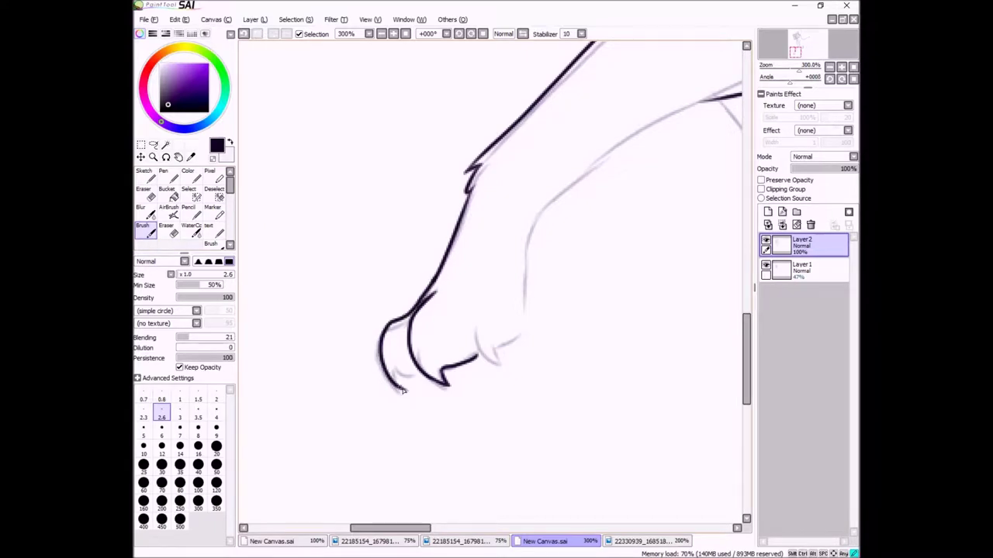
{"action": "left_click_drag", "start_coordinate": [465, 325], "coordinate": [462, 291]}
{"action": "mouse_move", "coordinate": [499, 350]}
{"action": "left_mouse_down"}
{"action": "mouse_move", "coordinate": [526, 293]}
{"action": "mouse_move", "coordinate": [524, 247]}
{"action": "left_mouse_up"}
Ink the underside of the raised foreleg up to the elbow and its fur strokes
{"action": "left_click_drag", "start_coordinate": [527, 248], "coordinate": [389, 357]}
{"action": "mouse_move", "coordinate": [687, 121]}
{"action": "left_mouse_down"}
{"action": "mouse_move", "coordinate": [667, 149]}
{"action": "mouse_move", "coordinate": [617, 176]}
{"action": "left_mouse_up"}
{"action": "mouse_move", "coordinate": [384, 360]}
{"action": "left_mouse_down"}
{"action": "mouse_move", "coordinate": [428, 300]}
{"action": "mouse_move", "coordinate": [557, 219]}
{"action": "mouse_move", "coordinate": [548, 220]}
{"action": "left_mouse_up"}
{"action": "left_click", "coordinate": [784, 62]}
{"action": "left_click_drag", "start_coordinate": [409, 225], "coordinate": [369, 246]}
{"action": "left_click_drag", "start_coordinate": [431, 262], "coordinate": [397, 233]}
{"action": "left_click", "coordinate": [801, 47]}
Ink the belly line with its fur tufts behind the raised foreleg's elbow
{"action": "left_click_drag", "start_coordinate": [457, 309], "coordinate": [496, 310]}
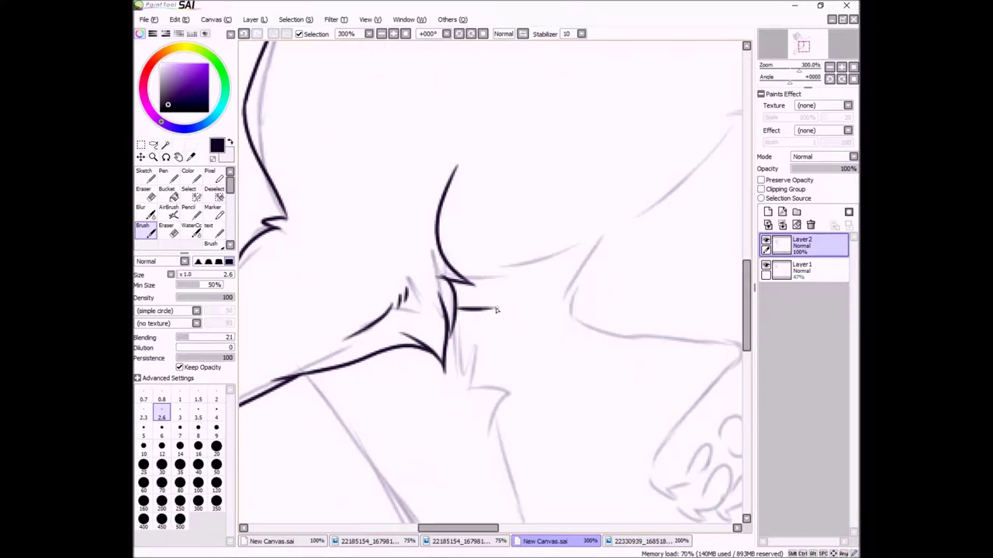
{"action": "left_click", "coordinate": [828, 68]}
{"action": "key", "text": "ctrl+z"}
{"action": "left_click_drag", "start_coordinate": [432, 318], "coordinate": [472, 322]}
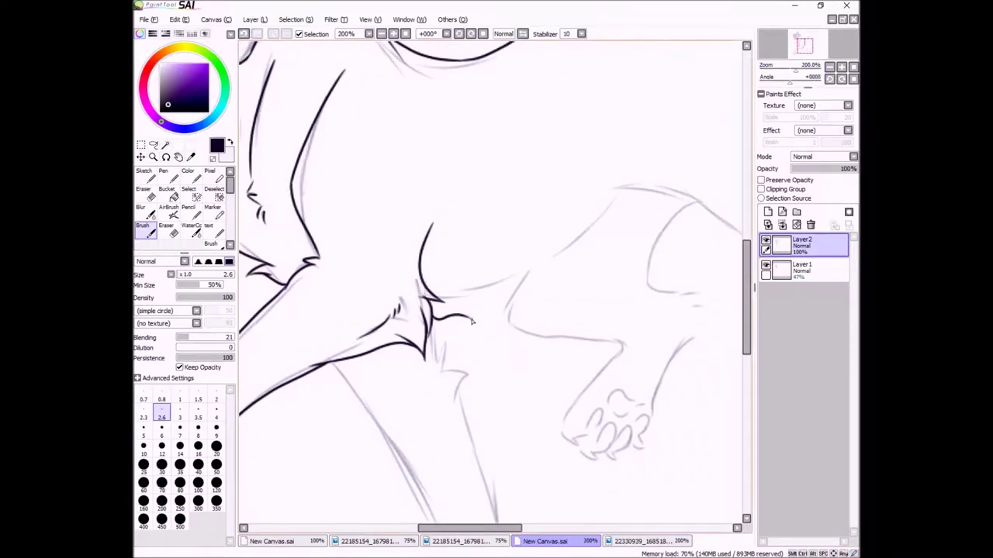
{"action": "left_click", "coordinate": [841, 68]}
{"action": "mouse_move", "coordinate": [802, 46]}
{"action": "left_mouse_down"}
{"action": "mouse_move", "coordinate": [839, 67]}
{"action": "mouse_move", "coordinate": [802, 48]}
{"action": "left_mouse_up"}
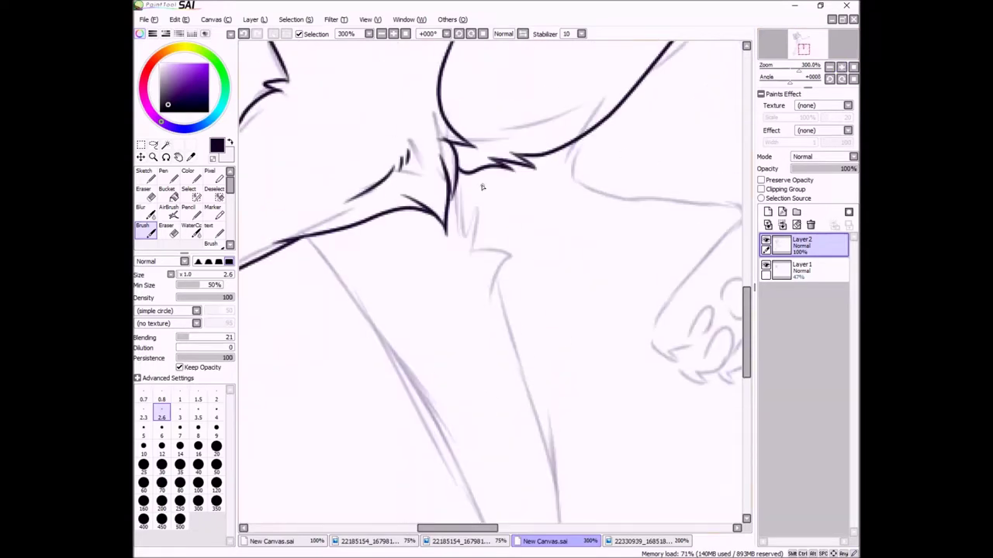
Ink the fur tufts and the rear and front edges of the standing foreleg
{"action": "left_click_drag", "start_coordinate": [481, 194], "coordinate": [516, 240]}
{"action": "mouse_move", "coordinate": [518, 275]}
{"action": "left_mouse_down"}
{"action": "mouse_move", "coordinate": [491, 51]}
{"action": "mouse_move", "coordinate": [538, 285]}
{"action": "left_mouse_up"}
{"action": "left_click_drag", "start_coordinate": [541, 332], "coordinate": [537, 353]}
{"action": "left_click_drag", "start_coordinate": [536, 354], "coordinate": [704, 385]}
{"action": "mouse_move", "coordinate": [240, 276]}
{"action": "left_mouse_down"}
{"action": "mouse_move", "coordinate": [453, 46]}
{"action": "mouse_move", "coordinate": [626, 341]}
{"action": "left_mouse_up"}
{"action": "key", "text": "ctrl+z"}
{"action": "left_click_drag", "start_coordinate": [454, 56], "coordinate": [620, 343]}
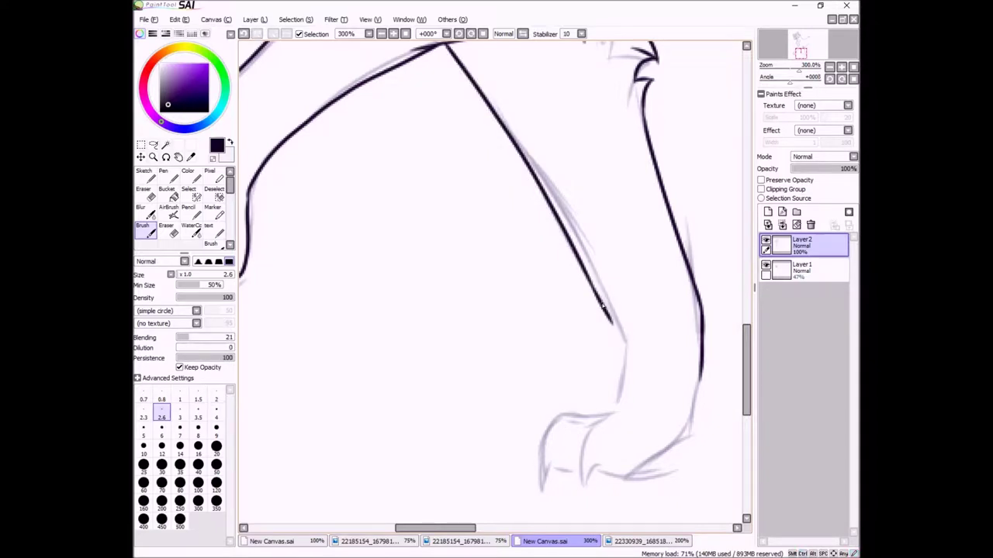
Ink the standing foreleg's wrist and paw with its toes, claws and dewclaw
{"action": "scroll", "coordinate": [735, 354], "scroll_direction": "down", "scroll_amount": 3}
{"action": "mouse_move", "coordinate": [613, 297]}
{"action": "left_mouse_down"}
{"action": "mouse_move", "coordinate": [564, 312]}
{"action": "mouse_move", "coordinate": [542, 376]}
{"action": "left_mouse_up"}
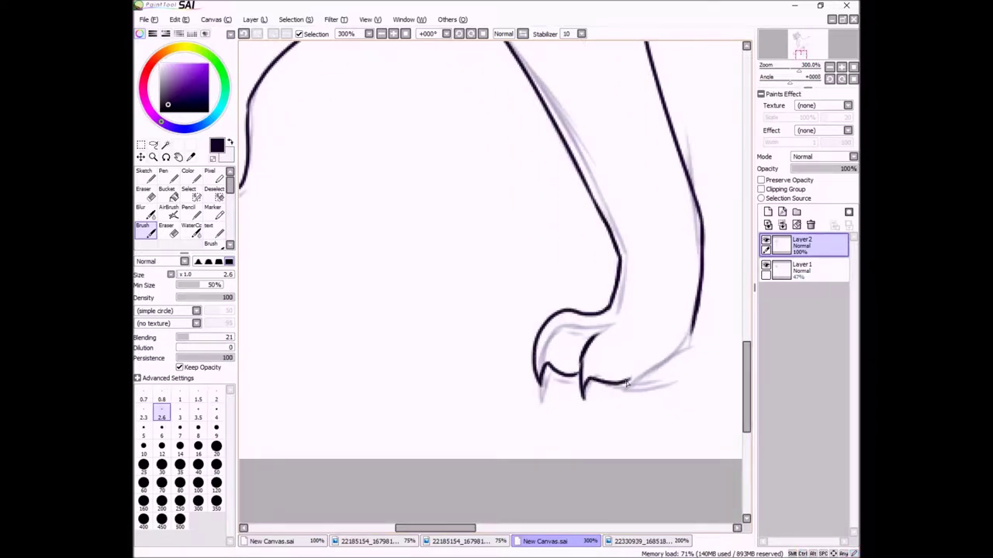
{"action": "left_click_drag", "start_coordinate": [633, 380], "coordinate": [692, 335]}
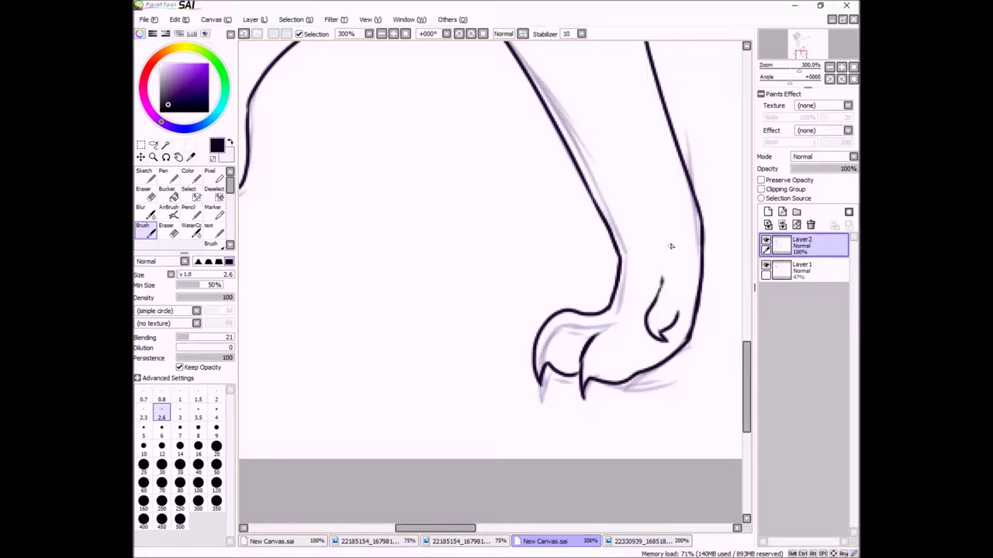
Ink the jagged rump fur below the base of the tail
{"action": "left_click_drag", "start_coordinate": [804, 59], "coordinate": [816, 42]}
{"action": "scroll", "coordinate": [497, 233], "scroll_direction": "down", "scroll_amount": 3}
{"action": "scroll", "coordinate": [497, 233], "scroll_direction": "up", "scroll_amount": 2}
{"action": "left_click_drag", "start_coordinate": [464, 135], "coordinate": [490, 147]}
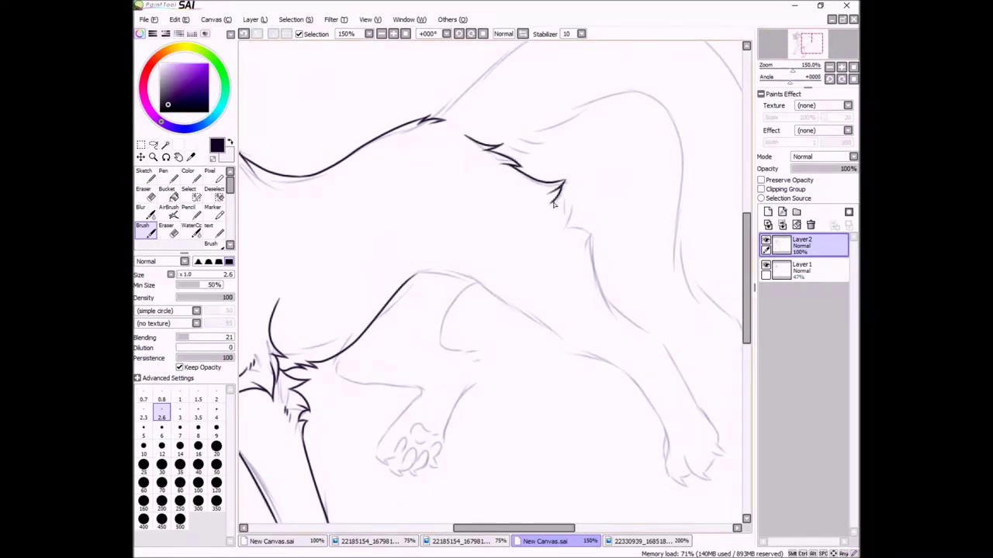
{"action": "key", "text": "ctrl+z"}
{"action": "key", "text": "ctrl+y"}
{"action": "scroll", "coordinate": [623, 314], "scroll_direction": "up", "scroll_amount": 1}
Ink the front and back edges of the near hind leg from the thigh down to the ankle
{"action": "mouse_move", "coordinate": [324, 162]}
{"action": "left_mouse_down"}
{"action": "mouse_move", "coordinate": [419, 179]}
{"action": "mouse_move", "coordinate": [525, 248]}
{"action": "left_mouse_up"}
{"action": "key", "text": "ctrl+z"}
{"action": "scroll", "coordinate": [585, 276], "scroll_direction": "up", "scroll_amount": 1}
{"action": "mouse_move", "coordinate": [457, 75]}
{"action": "left_mouse_down"}
{"action": "mouse_move", "coordinate": [539, 122]}
{"action": "mouse_move", "coordinate": [486, 104]}
{"action": "mouse_move", "coordinate": [655, 317]}
{"action": "left_mouse_up"}
{"action": "key", "text": "ctrl+z"}
{"action": "mouse_move", "coordinate": [408, 183]}
{"action": "left_mouse_down"}
{"action": "mouse_move", "coordinate": [553, 295]}
{"action": "mouse_move", "coordinate": [576, 375]}
{"action": "mouse_move", "coordinate": [560, 403]}
{"action": "left_mouse_up"}
Ink the near hind paw with its toes and claws
{"action": "mouse_move", "coordinate": [570, 343]}
{"action": "left_mouse_down"}
{"action": "mouse_move", "coordinate": [603, 434]}
{"action": "mouse_move", "coordinate": [641, 427]}
{"action": "left_mouse_up"}
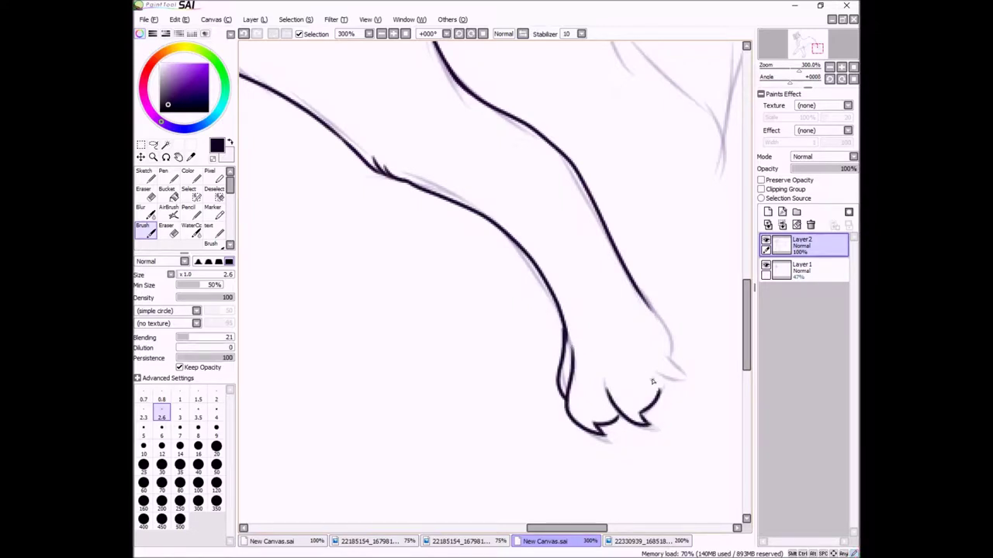
{"action": "key", "text": "ctrl+z"}
{"action": "left_click_drag", "start_coordinate": [656, 373], "coordinate": [668, 360]}
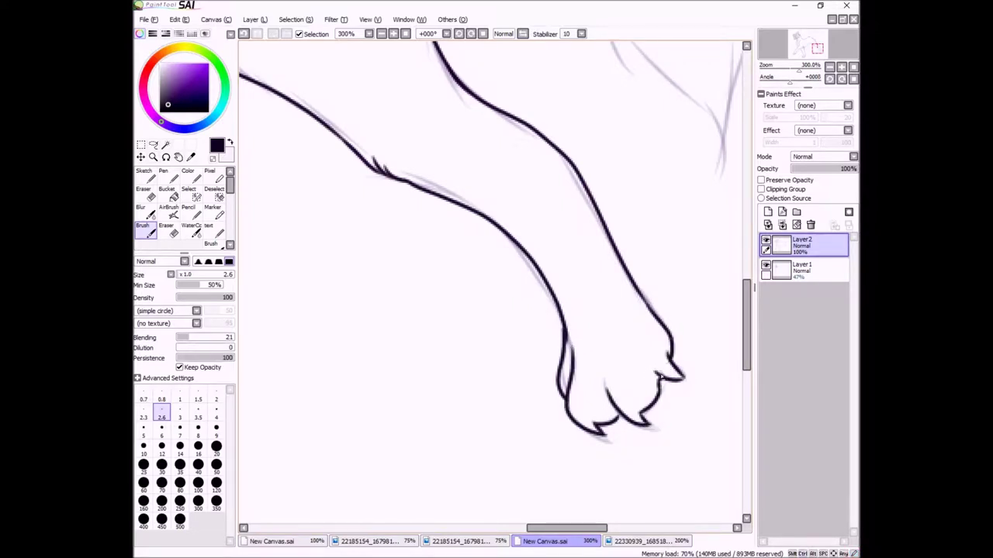
{"action": "scroll", "coordinate": [615, 378], "scroll_direction": "up", "scroll_amount": 5}
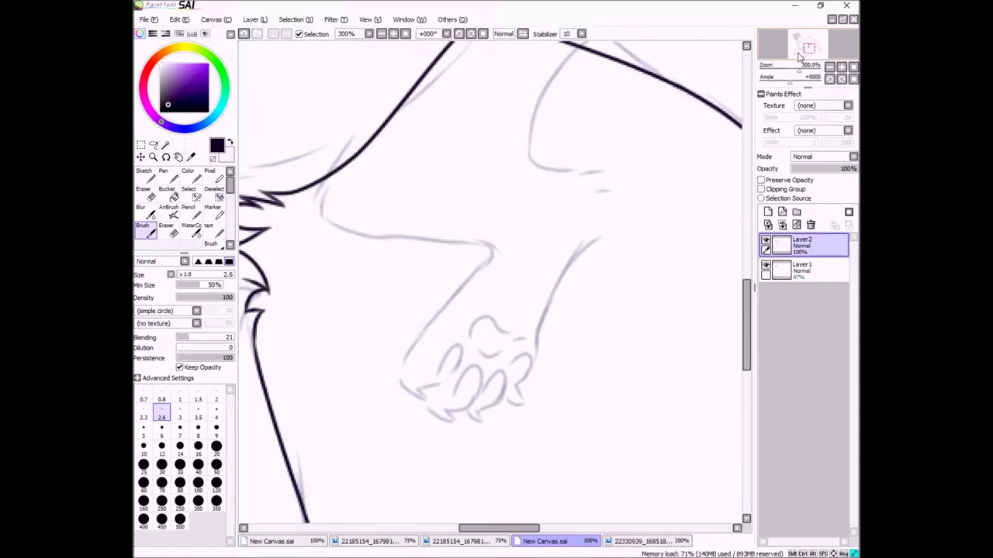
Ink the far hind leg and its upturned paw with claws and pads
{"action": "scroll", "coordinate": [754, 309], "scroll_direction": "up", "scroll_amount": 2}
{"action": "mouse_move", "coordinate": [578, 113]}
{"action": "left_mouse_down"}
{"action": "mouse_move", "coordinate": [602, 259]}
{"action": "mouse_move", "coordinate": [559, 357]}
{"action": "left_mouse_up"}
{"action": "mouse_move", "coordinate": [331, 242]}
{"action": "left_mouse_down"}
{"action": "mouse_move", "coordinate": [319, 293]}
{"action": "mouse_move", "coordinate": [488, 312]}
{"action": "mouse_move", "coordinate": [432, 382]}
{"action": "left_mouse_up"}
{"action": "key", "text": "ctrl+z"}
{"action": "mouse_move", "coordinate": [490, 314]}
{"action": "left_mouse_down"}
{"action": "mouse_move", "coordinate": [455, 366]}
{"action": "mouse_move", "coordinate": [427, 469]}
{"action": "mouse_move", "coordinate": [425, 451]}
{"action": "left_mouse_up"}
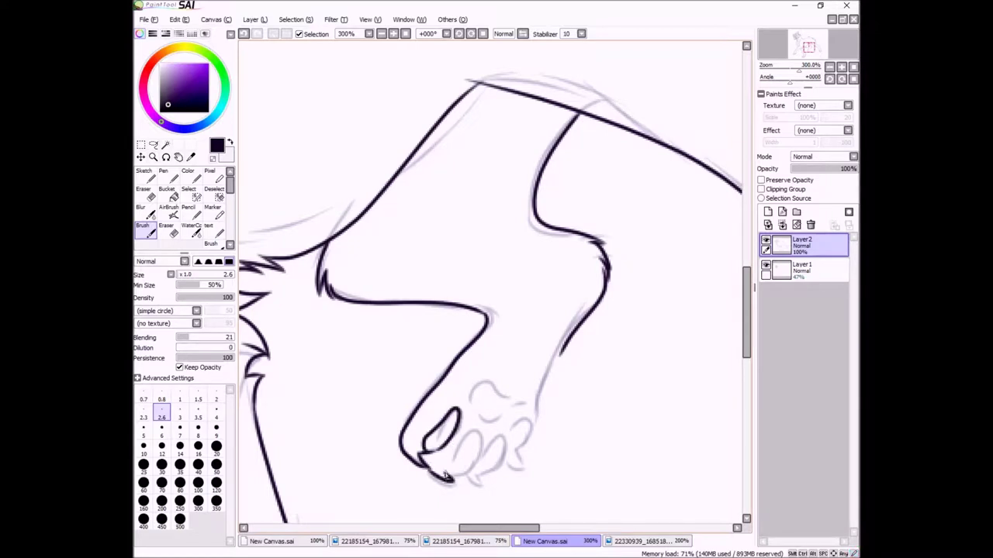
{"action": "left_click_drag", "start_coordinate": [482, 440], "coordinate": [464, 471]}
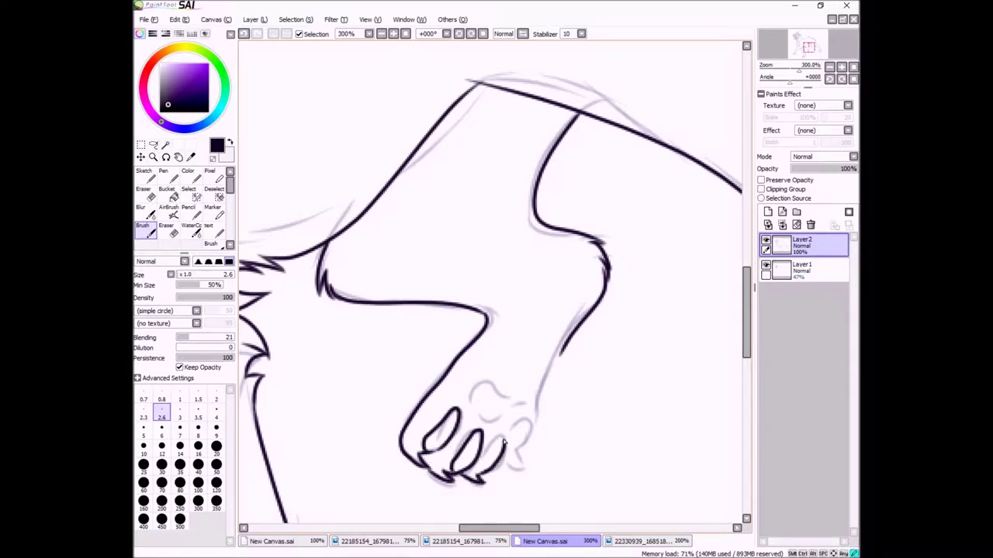
{"action": "left_click_drag", "start_coordinate": [563, 348], "coordinate": [533, 401]}
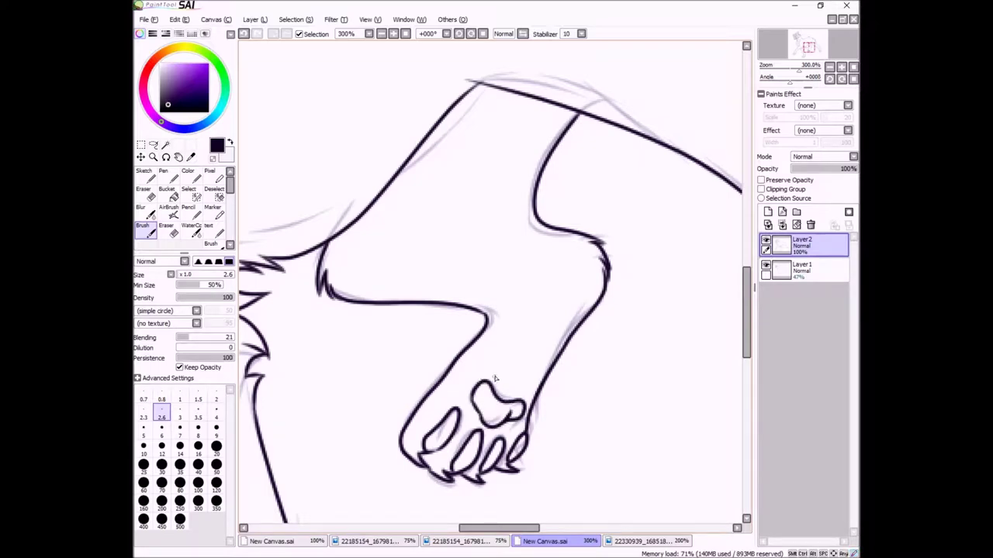
Ink the outer curve of the tail from its tufted base to the pointed tip
{"action": "scroll", "coordinate": [533, 371], "scroll_direction": "down", "scroll_amount": 1}
{"action": "left_click_drag", "start_coordinate": [533, 370], "coordinate": [523, 195]}
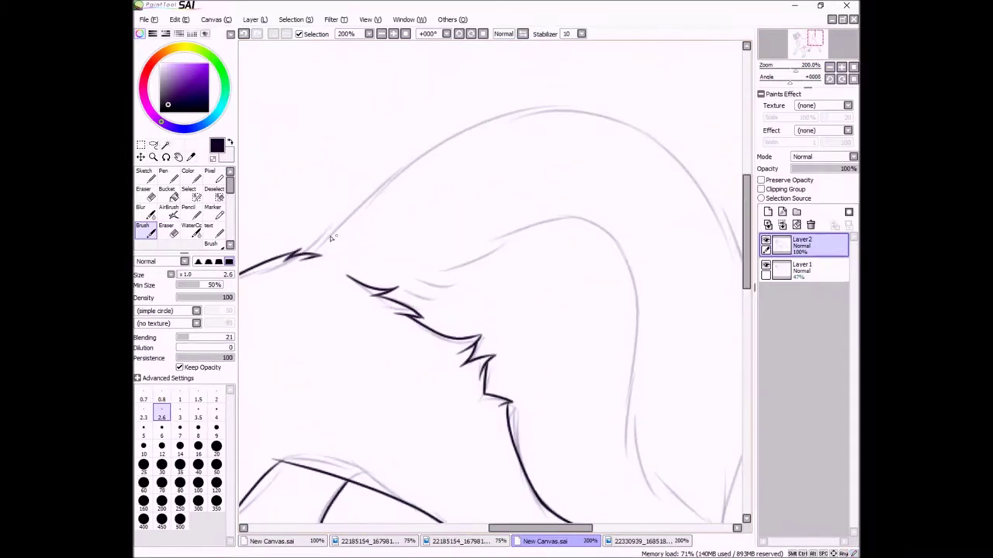
{"action": "left_click_drag", "start_coordinate": [326, 242], "coordinate": [405, 175]}
{"action": "left_click_drag", "start_coordinate": [364, 203], "coordinate": [598, 102]}
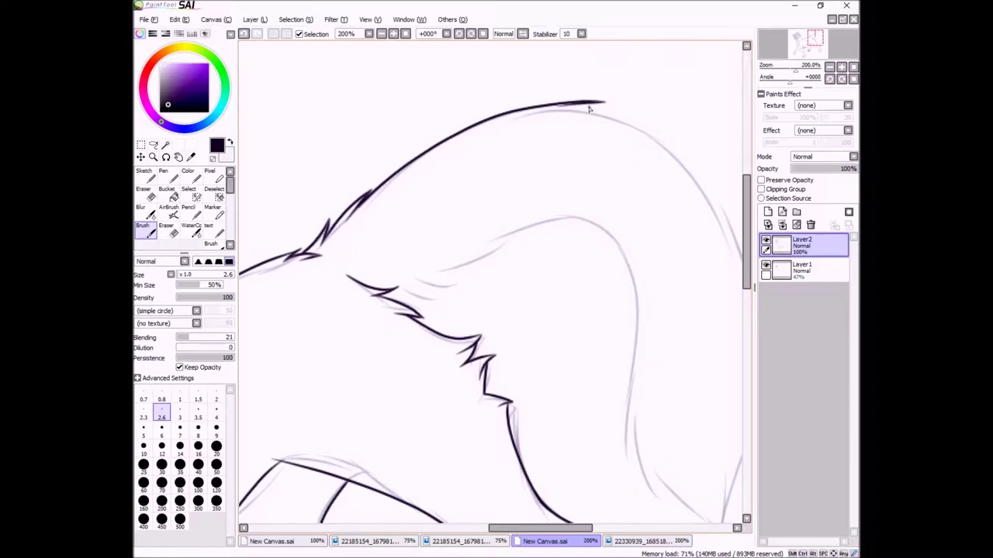
{"action": "left_click_drag", "start_coordinate": [638, 133], "coordinate": [642, 137]}
{"action": "mouse_move", "coordinate": [642, 137]}
{"action": "left_mouse_down"}
{"action": "mouse_move", "coordinate": [580, 59]}
{"action": "mouse_move", "coordinate": [610, 100]}
{"action": "left_mouse_up"}
{"action": "key", "text": "ctrl+z"}
{"action": "mouse_move", "coordinate": [560, 52]}
{"action": "left_mouse_down"}
{"action": "mouse_move", "coordinate": [671, 395]}
{"action": "mouse_move", "coordinate": [617, 427]}
{"action": "left_mouse_up"}
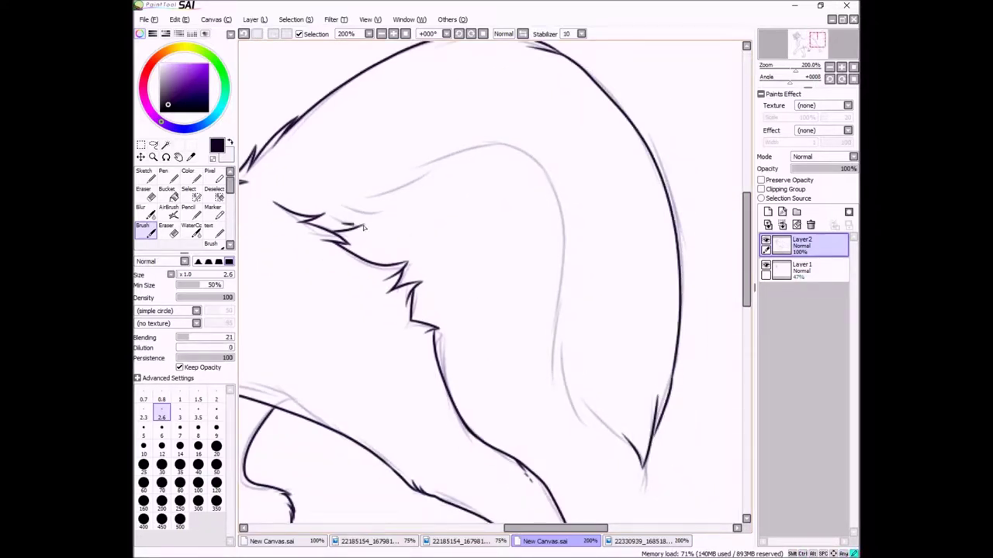
Ink the inner curve of the tail from the tufted base to the fur near the tip
{"action": "mouse_move", "coordinate": [404, 188]}
{"action": "left_mouse_down"}
{"action": "mouse_move", "coordinate": [564, 203]}
{"action": "mouse_move", "coordinate": [552, 388]}
{"action": "left_mouse_up"}
{"action": "left_click_drag", "start_coordinate": [547, 350], "coordinate": [578, 428]}
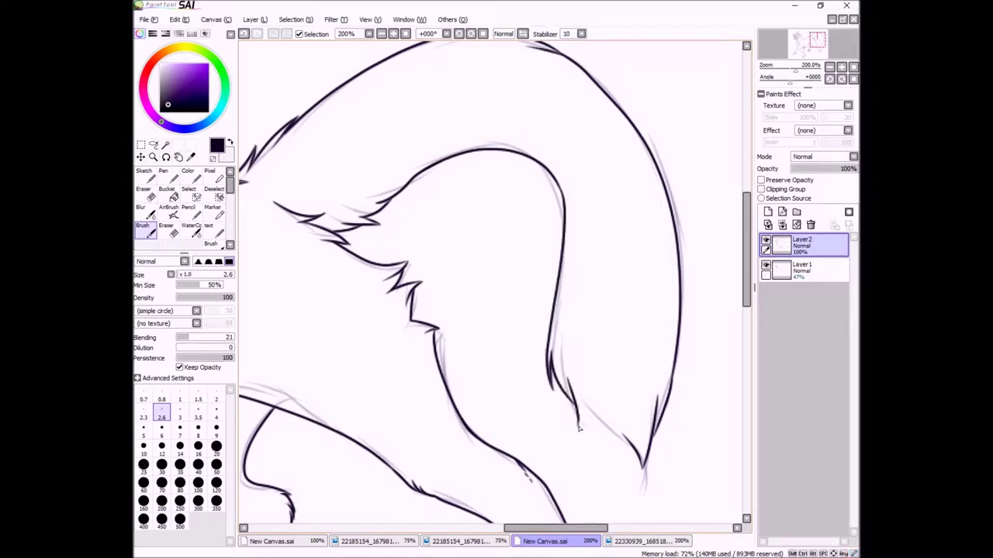
Add short fur strokes on the haunch, shoulder, elbow and far hind leg to finish the line art
{"action": "mouse_move", "coordinate": [378, 219]}
{"action": "left_mouse_down"}
{"action": "mouse_move", "coordinate": [602, 200]}
{"action": "mouse_move", "coordinate": [620, 181]}
{"action": "left_mouse_up"}
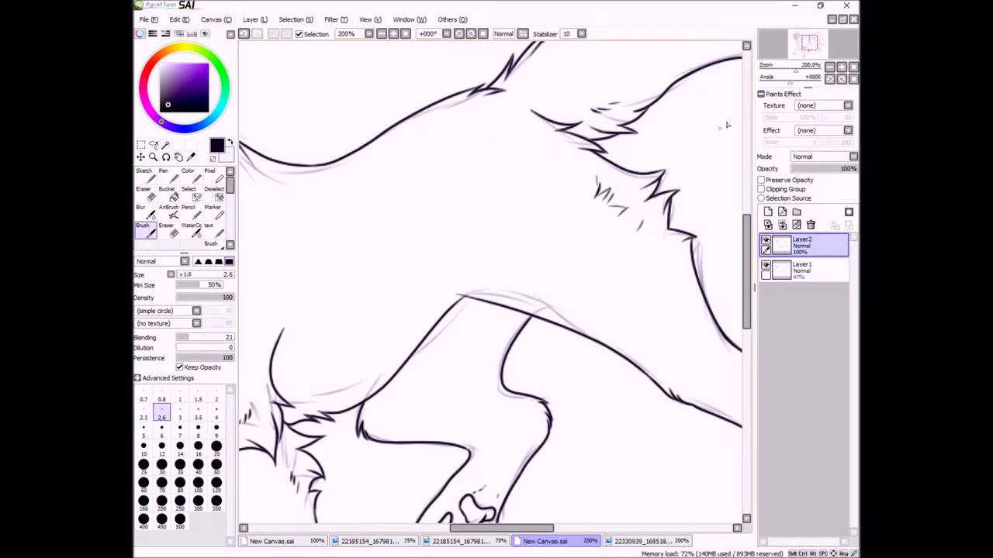
{"action": "left_click_drag", "start_coordinate": [640, 218], "coordinate": [488, 291]}
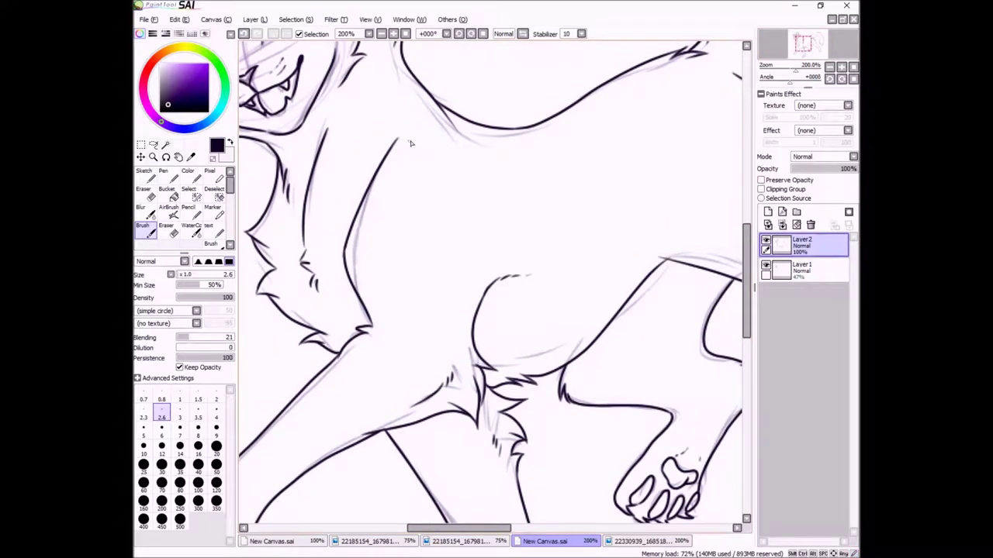
{"action": "left_click_drag", "start_coordinate": [726, 272], "coordinate": [654, 219]}
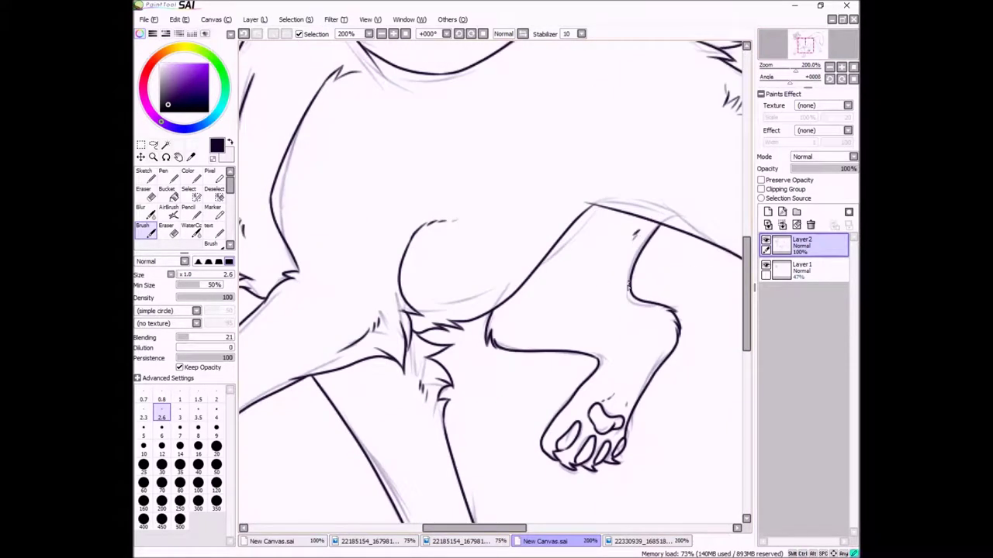
{"action": "left_click", "coordinate": [811, 46]}
{"action": "left_click", "coordinate": [802, 37]}
{"action": "left_click", "coordinate": [804, 51]}
Add a new layer beneath the line art, hide the sketch layer, and select the blank background with the Magic Wand
{"action": "left_click_drag", "start_coordinate": [795, 69], "coordinate": [787, 68]}
{"action": "left_click", "coordinate": [768, 211]}
{"action": "key", "text": "w"}
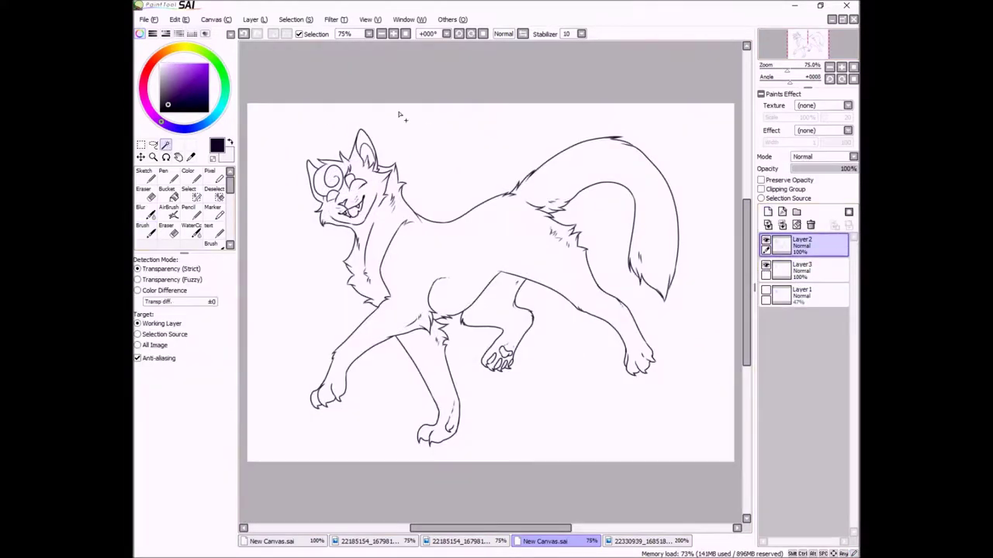
{"action": "left_click", "coordinate": [400, 115]}
Activate the new layer and check the background selection's edges around the fur, legs, paws and head with the selection pen
{"action": "key", "text": "e"}
{"action": "scroll", "coordinate": [549, 174], "scroll_direction": "up", "scroll_amount": 4}
{"action": "left_click", "coordinate": [802, 267]}
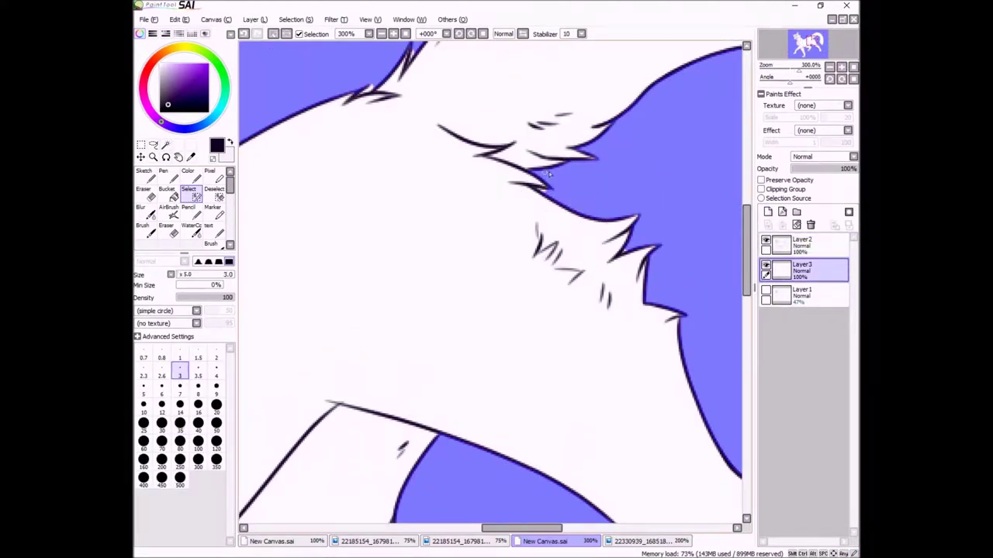
{"action": "left_click", "coordinate": [814, 60]}
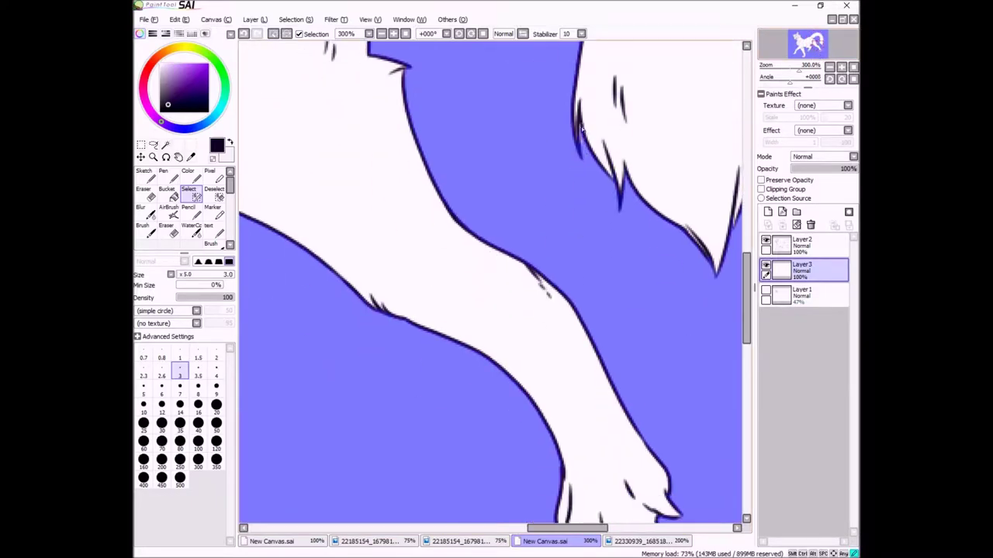
{"action": "scroll", "coordinate": [587, 147], "scroll_direction": "down", "scroll_amount": 3}
{"action": "scroll", "coordinate": [587, 147], "scroll_direction": "left", "scroll_amount": 3}
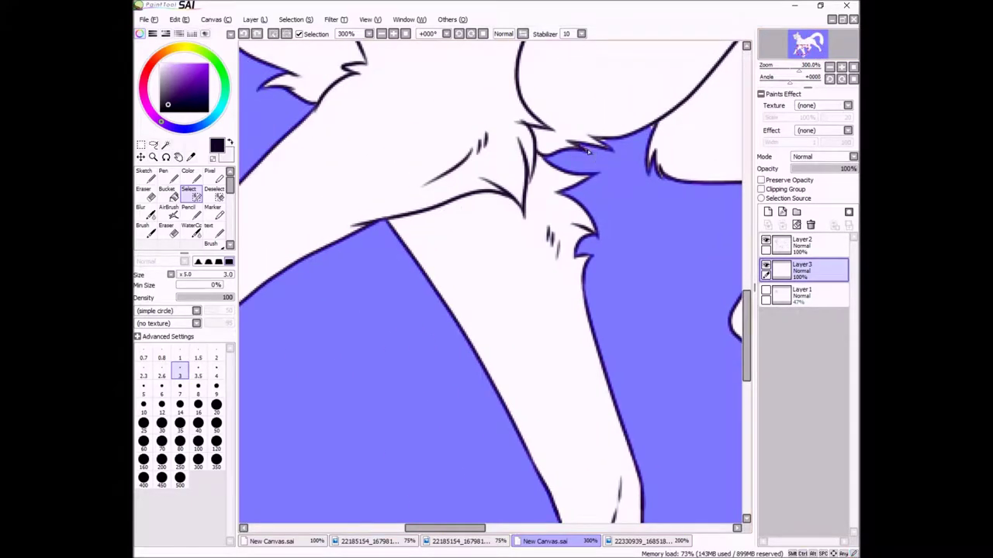
{"action": "scroll", "coordinate": [654, 128], "scroll_direction": "down", "scroll_amount": 4}
{"action": "scroll", "coordinate": [525, 241], "scroll_direction": "left", "scroll_amount": 2}
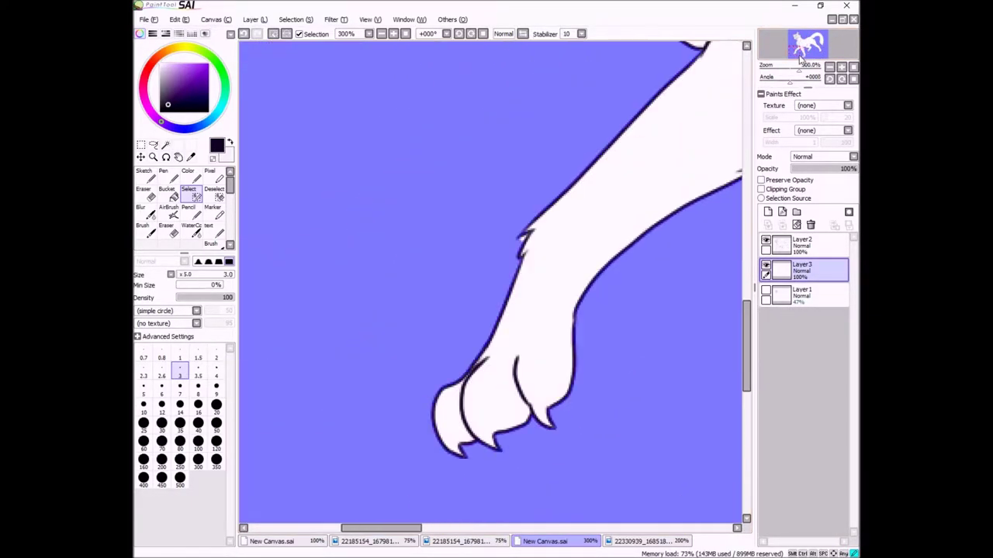
{"action": "scroll", "coordinate": [520, 243], "scroll_direction": "up", "scroll_amount": 6}
{"action": "scroll", "coordinate": [390, 359], "scroll_direction": "right", "scroll_amount": 1}
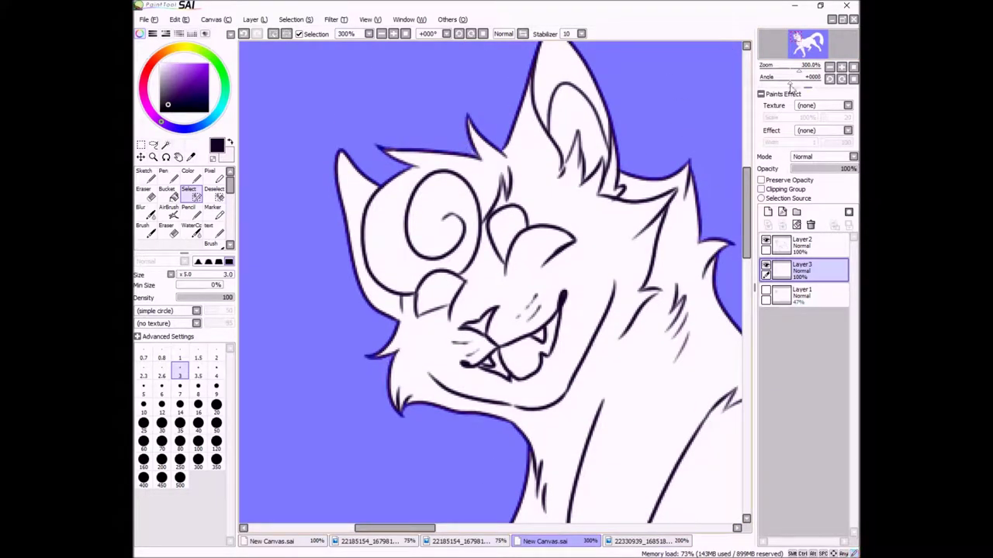
Sample the grey-brown fur colour from the reference, invert the selection, and cover the cat's silhouette using the Color brush at size 300
{"action": "key", "text": "minus"}
{"action": "left_click", "coordinate": [649, 540]}
{"action": "left_click", "coordinate": [341, 256], "text": "alt"}
{"action": "left_click", "coordinate": [545, 541]}
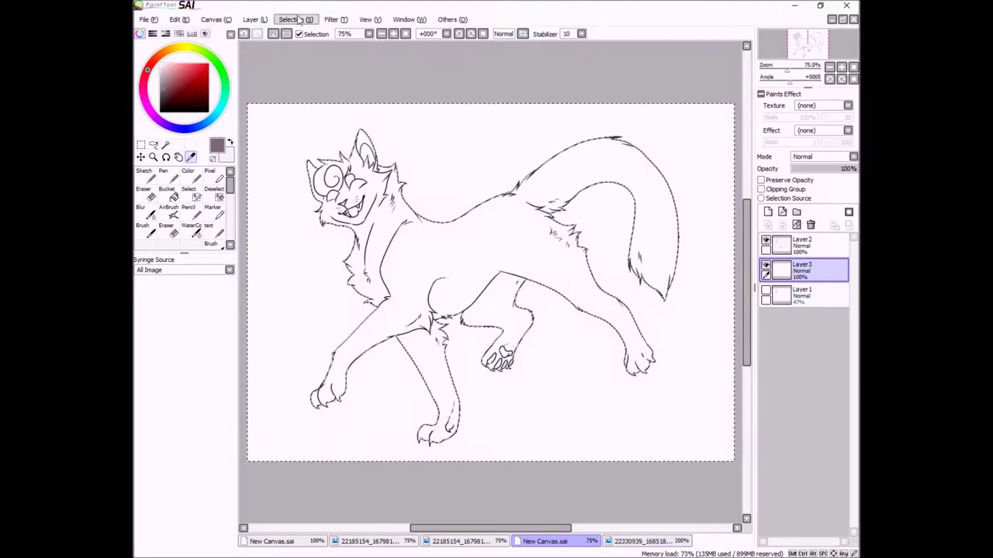
{"action": "left_click", "coordinate": [187, 175]}
{"action": "mouse_move", "coordinate": [349, 233]}
{"action": "left_mouse_down"}
{"action": "mouse_move", "coordinate": [421, 432]}
{"action": "mouse_move", "coordinate": [632, 244]}
{"action": "left_mouse_up"}
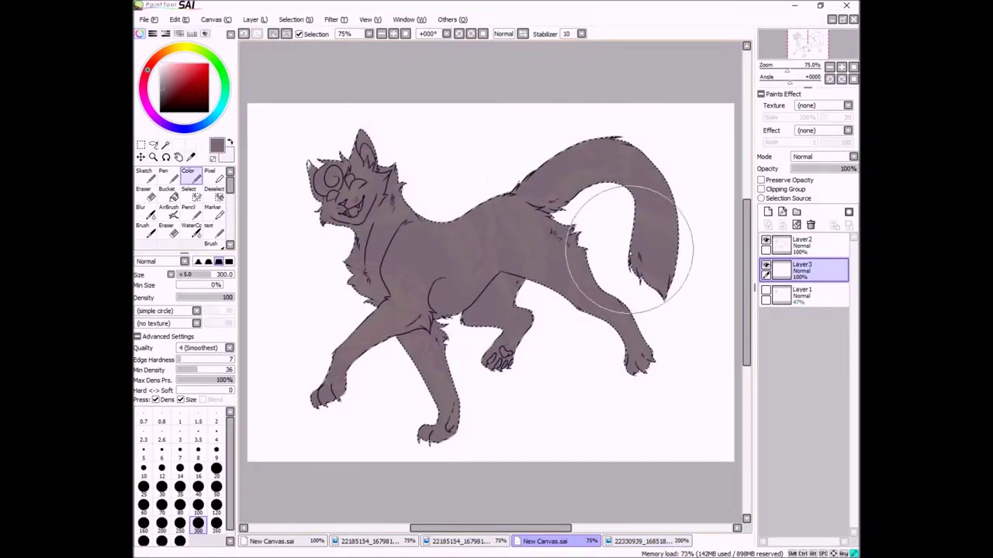
Sample the light grey from the reference sheet and paint long socks on both front legs
{"action": "left_click", "coordinate": [648, 541]}
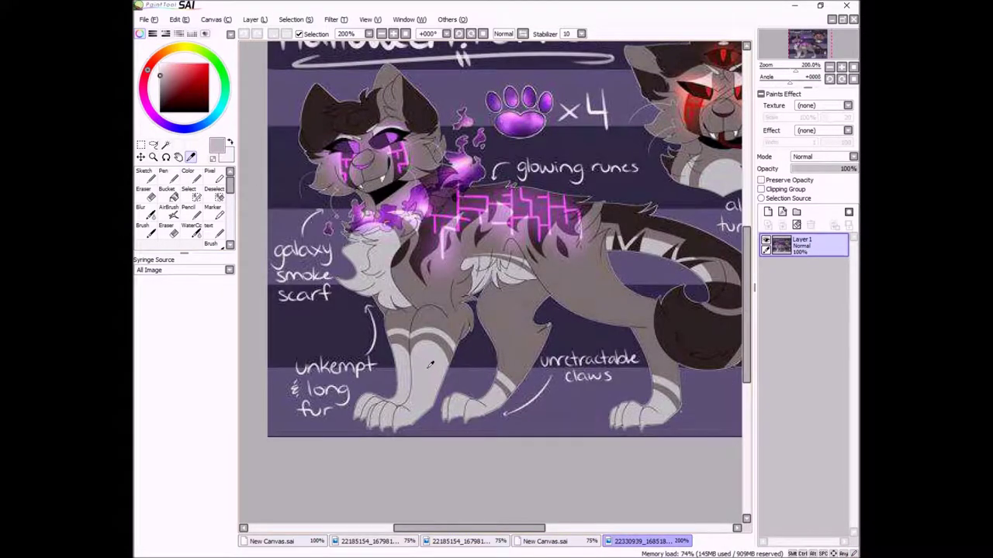
{"action": "left_click", "coordinate": [545, 541]}
{"action": "left_click", "coordinate": [197, 450]}
{"action": "scroll", "coordinate": [404, 233], "scroll_direction": "up", "scroll_amount": 2}
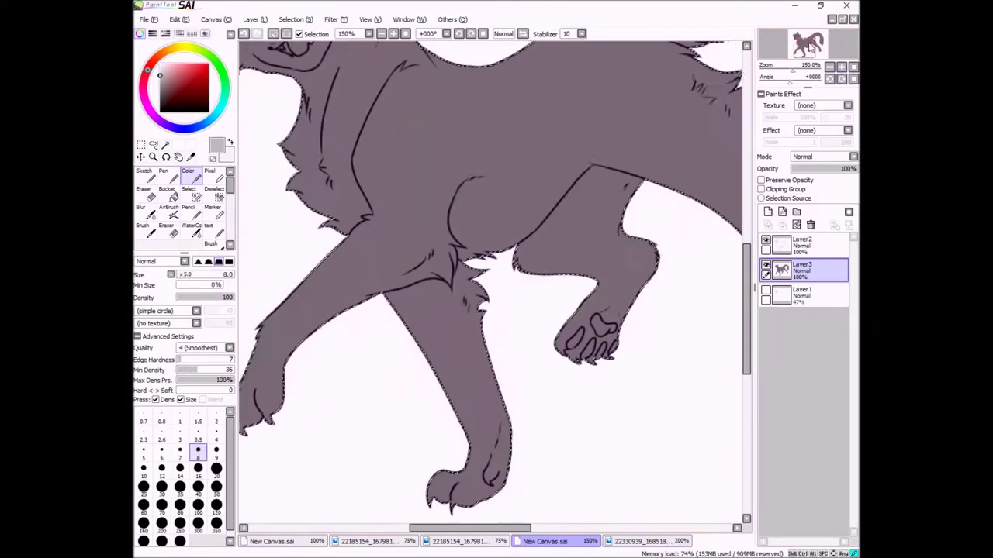
{"action": "key", "text": "bracketright"}
{"action": "key", "text": "bracketright"}
{"action": "key", "text": "bracketright"}
{"action": "key", "text": "bracketright"}
{"action": "key", "text": "bracketright"}
{"action": "key", "text": "bracketright"}
{"action": "mouse_move", "coordinate": [334, 268]}
{"action": "left_mouse_down"}
{"action": "mouse_move", "coordinate": [305, 321]}
{"action": "mouse_move", "coordinate": [341, 264]}
{"action": "mouse_move", "coordinate": [377, 253]}
{"action": "mouse_move", "coordinate": [364, 218]}
{"action": "mouse_move", "coordinate": [341, 256]}
{"action": "left_mouse_up"}
{"action": "mouse_move", "coordinate": [430, 242]}
{"action": "left_mouse_down"}
{"action": "mouse_move", "coordinate": [465, 256]}
{"action": "mouse_move", "coordinate": [446, 262]}
{"action": "mouse_move", "coordinate": [512, 295]}
{"action": "mouse_move", "coordinate": [504, 430]}
{"action": "mouse_move", "coordinate": [488, 325]}
{"action": "mouse_move", "coordinate": [489, 353]}
{"action": "left_mouse_up"}
Paint a thin light-grey band above the sock on each front leg with a size 6 brush
{"action": "left_click", "coordinate": [161, 450]}
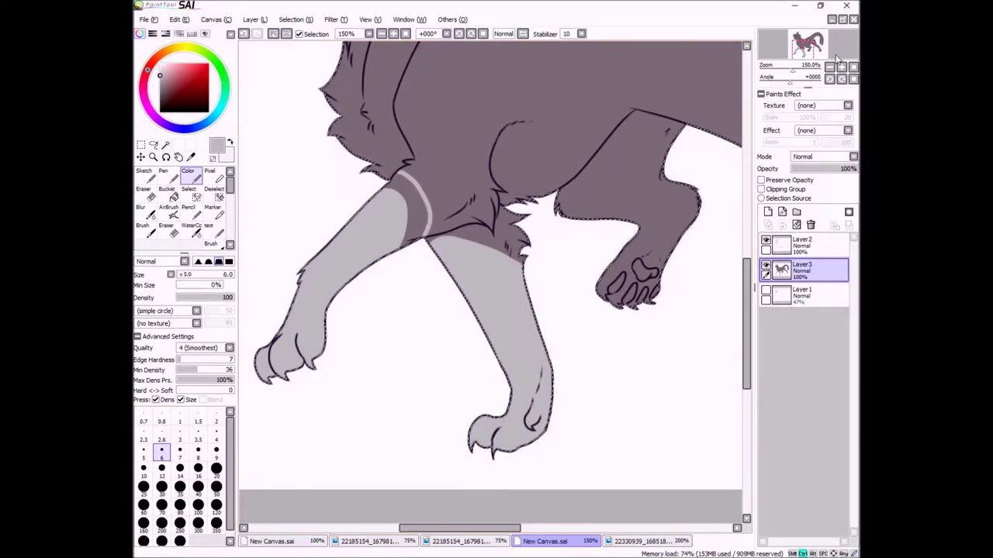
{"action": "scroll", "coordinate": [458, 149], "scroll_direction": "up", "scroll_amount": 2}
{"action": "mouse_move", "coordinate": [430, 159]}
{"action": "left_mouse_down"}
{"action": "mouse_move", "coordinate": [505, 222]}
{"action": "mouse_move", "coordinate": [495, 276]}
{"action": "left_mouse_up"}
{"action": "key", "text": "ctrl+z"}
{"action": "left_click_drag", "start_coordinate": [580, 253], "coordinate": [693, 311]}
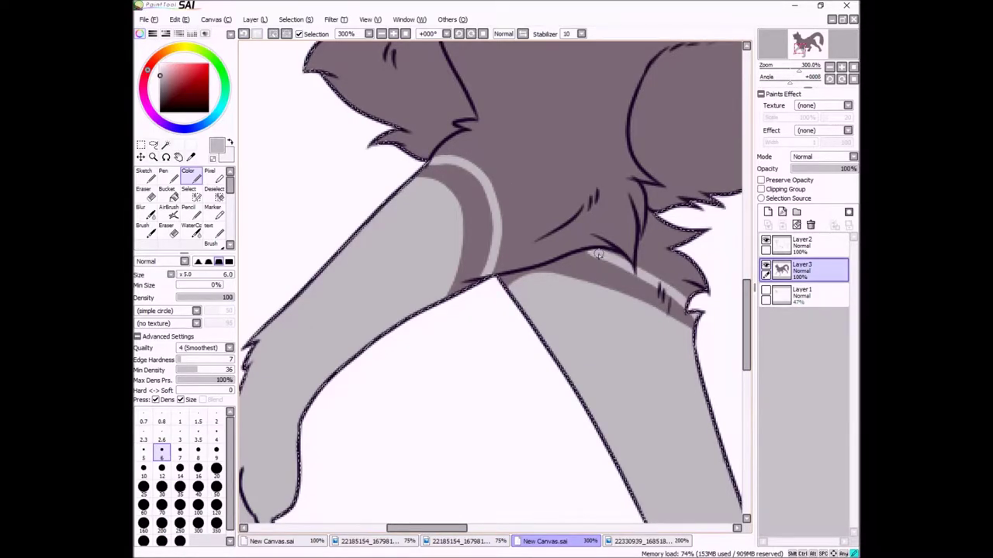
Paint a light-grey band and sock over the raised hind paw
{"action": "left_click", "coordinate": [825, 47]}
{"action": "left_click_drag", "start_coordinate": [537, 263], "coordinate": [596, 284]}
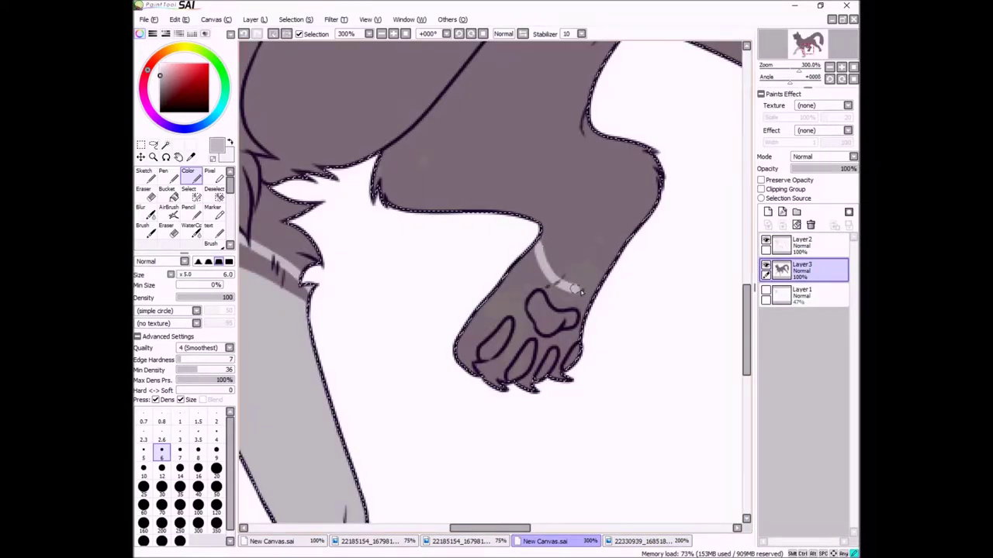
{"action": "left_click_drag", "start_coordinate": [543, 239], "coordinate": [617, 265]}
{"action": "mouse_move", "coordinate": [591, 301]}
{"action": "left_mouse_down"}
{"action": "mouse_move", "coordinate": [578, 340]}
{"action": "mouse_move", "coordinate": [552, 343]}
{"action": "mouse_move", "coordinate": [560, 332]}
{"action": "left_mouse_up"}
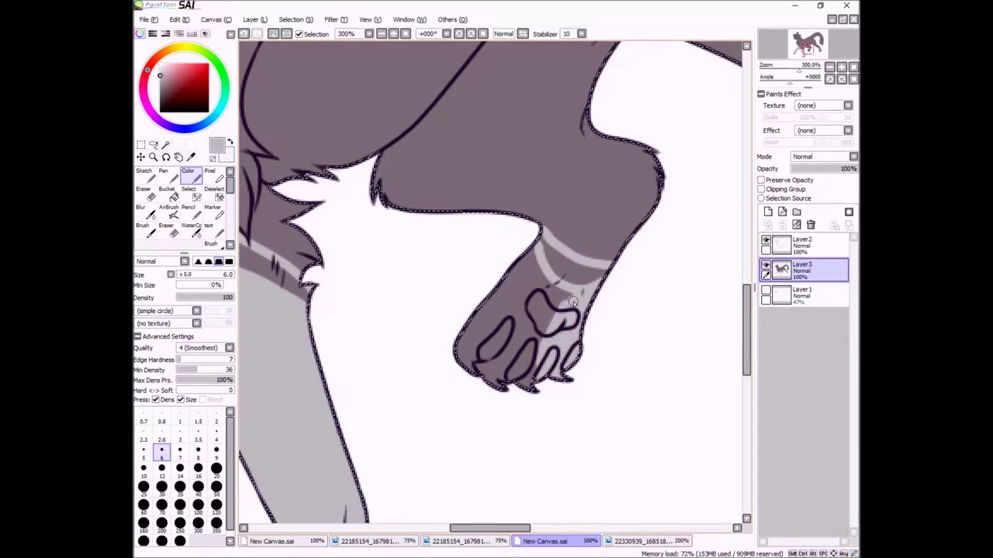
{"action": "mouse_move", "coordinate": [552, 283]}
{"action": "left_mouse_down"}
{"action": "mouse_move", "coordinate": [528, 365]}
{"action": "mouse_move", "coordinate": [496, 380]}
{"action": "mouse_move", "coordinate": [470, 325]}
{"action": "mouse_move", "coordinate": [552, 303]}
{"action": "mouse_move", "coordinate": [515, 264]}
{"action": "left_mouse_up"}
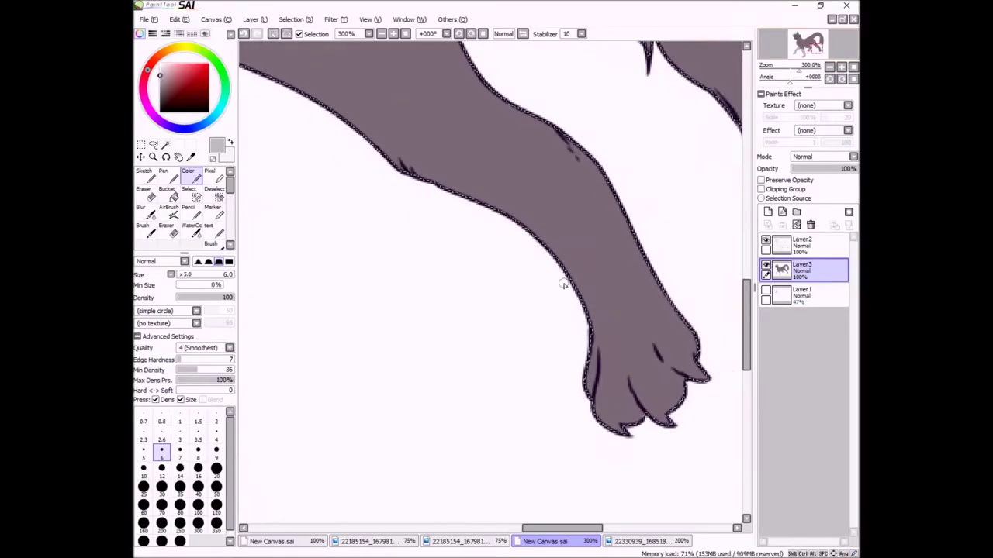
Paint a light-grey band and a filled sock below it on the outstretched hind leg
{"action": "left_click_drag", "start_coordinate": [535, 229], "coordinate": [559, 204]}
{"action": "left_click_drag", "start_coordinate": [548, 246], "coordinate": [622, 199]}
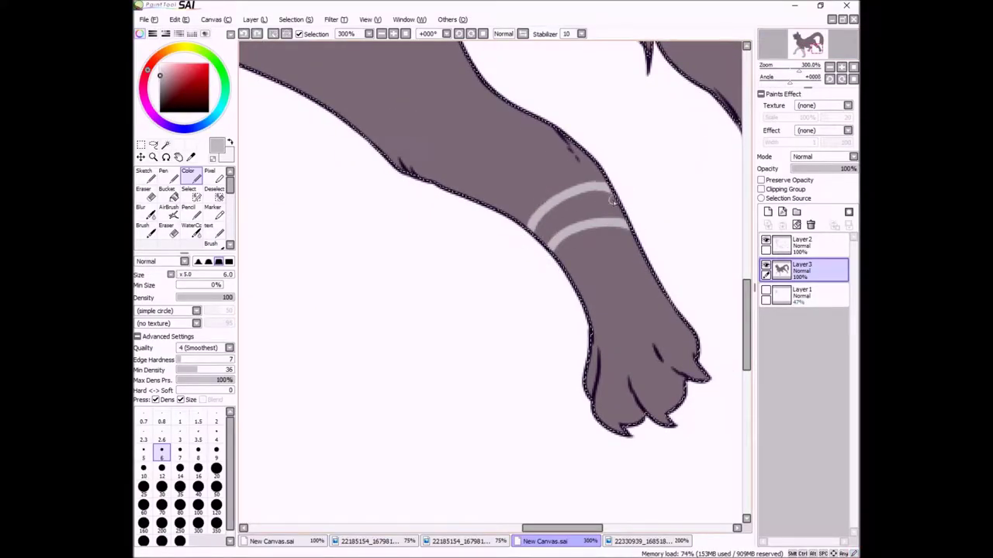
{"action": "left_click", "coordinate": [615, 289]}
{"action": "key", "text": "c"}
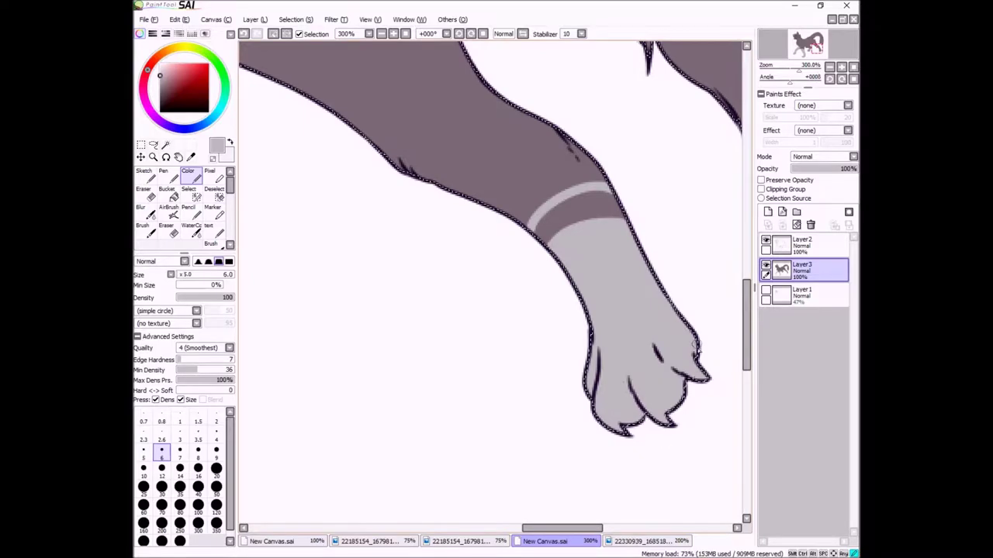
Check the belly markings on the reference, then outline and fill the light-grey belly patch using a size 4 brush
{"action": "scroll", "coordinate": [697, 350], "scroll_direction": "down", "scroll_amount": 2}
{"action": "left_click", "coordinate": [647, 541]}
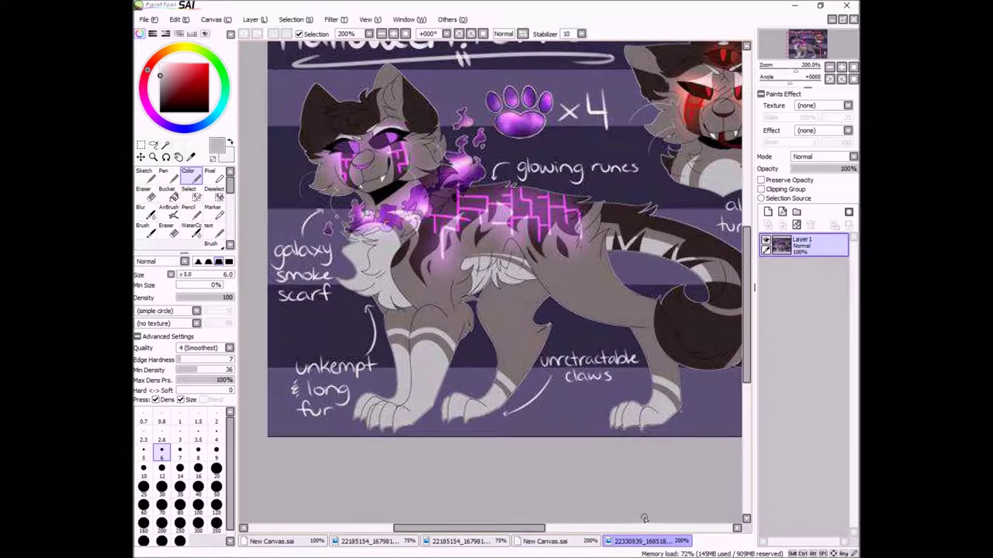
{"action": "left_click", "coordinate": [545, 541]}
{"action": "scroll", "coordinate": [464, 232], "scroll_direction": "up", "scroll_amount": 2}
{"action": "left_click", "coordinate": [647, 541]}
{"action": "left_click", "coordinate": [545, 540]}
{"action": "key", "text": "bracketleft"}
{"action": "key", "text": "bracketleft"}
{"action": "left_click_drag", "start_coordinate": [465, 184], "coordinate": [663, 159]}
{"action": "left_click", "coordinate": [415, 201]}
{"action": "key", "text": "ctrl+z"}
{"action": "left_click", "coordinate": [415, 201]}
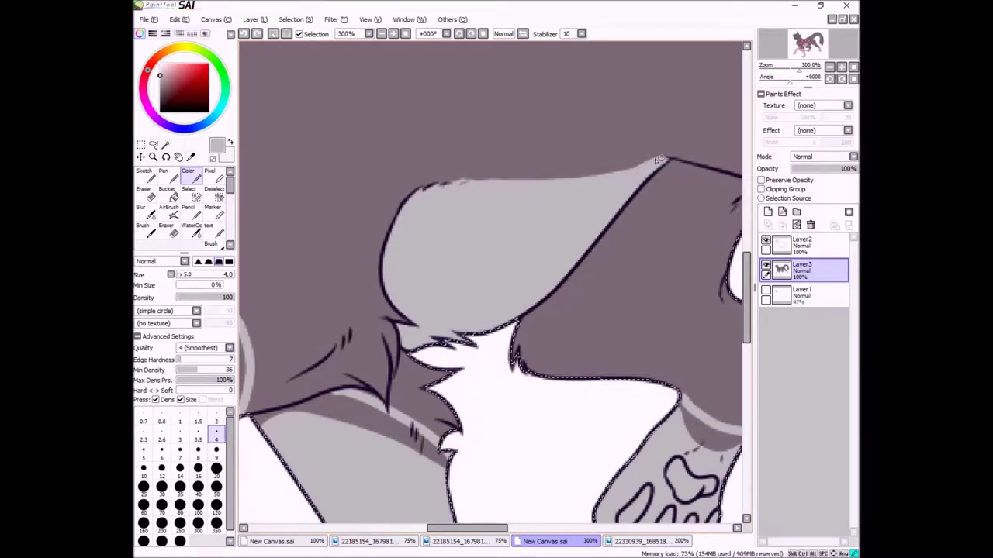
Paint a thin, curved light-grey stripe above the belly patch, tapering towards the front, to match the reference
{"action": "left_click", "coordinate": [647, 540]}
{"action": "left_click", "coordinate": [545, 540]}
{"action": "key", "text": "ctrl+z"}
{"action": "mouse_move", "coordinate": [650, 163]}
{"action": "left_mouse_down"}
{"action": "mouse_move", "coordinate": [535, 148]}
{"action": "mouse_move", "coordinate": [655, 162]}
{"action": "mouse_move", "coordinate": [597, 149]}
{"action": "left_mouse_up"}
{"action": "left_click_drag", "start_coordinate": [498, 145], "coordinate": [597, 155]}
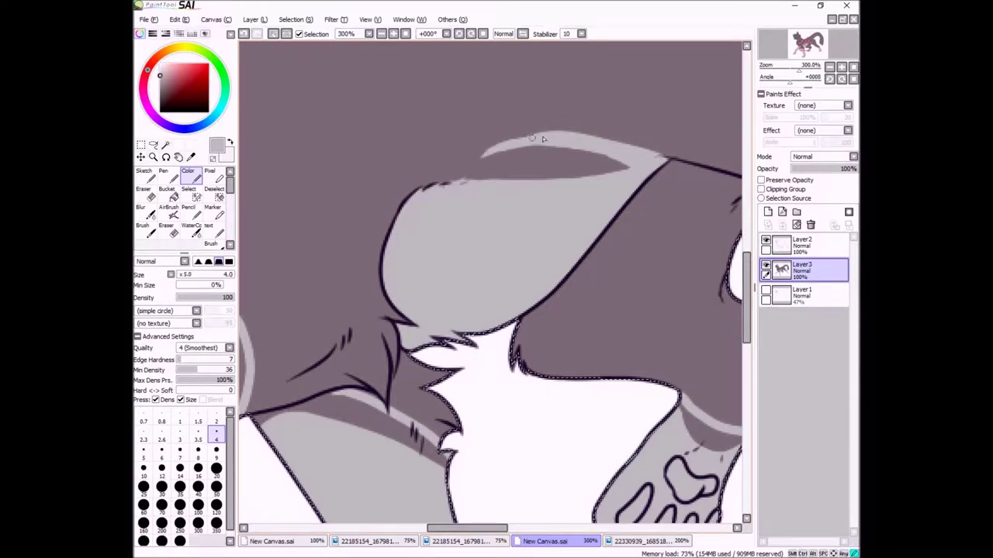
Outline the top of the chest patch with a curved line and fill the chest fur with light grey
{"action": "left_click_drag", "start_coordinate": [658, 161], "coordinate": [736, 295]}
{"action": "left_click_drag", "start_coordinate": [466, 147], "coordinate": [543, 225]}
{"action": "left_click", "coordinate": [152, 189]}
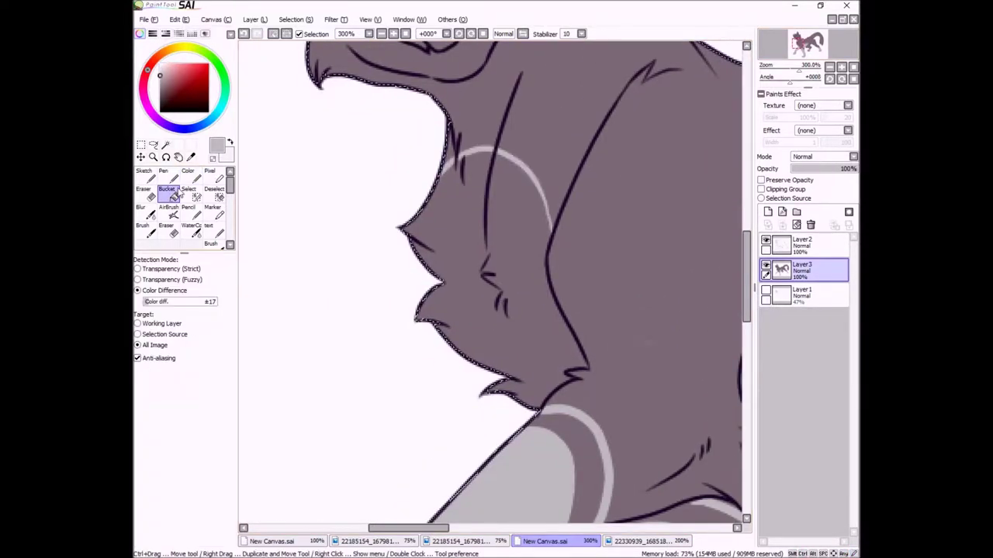
{"action": "left_click", "coordinate": [497, 251]}
{"action": "left_click", "coordinate": [161, 450]}
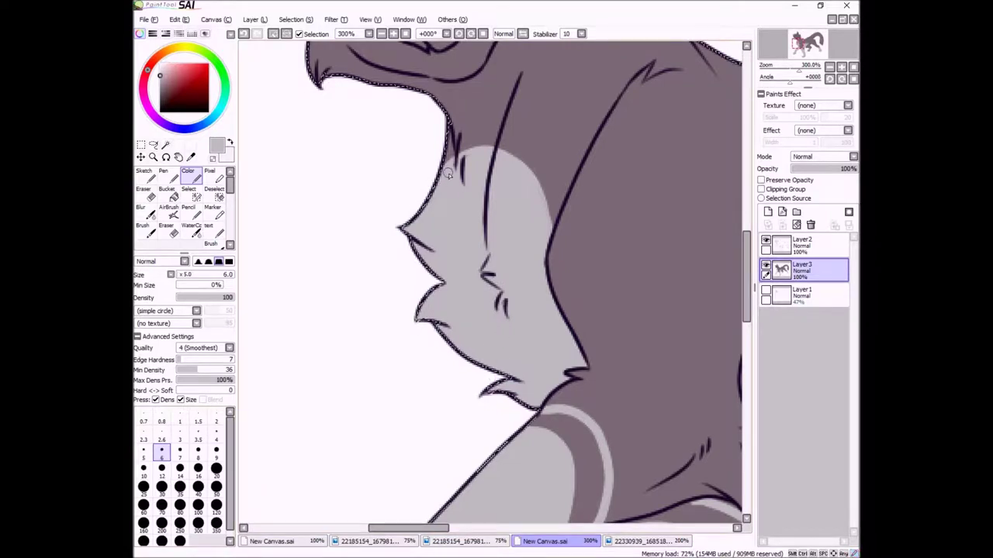
Add a light-grey stripe beside the chest patch and light markings around the eyes with a size 4 brush
{"action": "key", "text": "bracketleft"}
{"action": "key", "text": "bracketleft"}
{"action": "left_click_drag", "start_coordinate": [546, 117], "coordinate": [570, 166]}
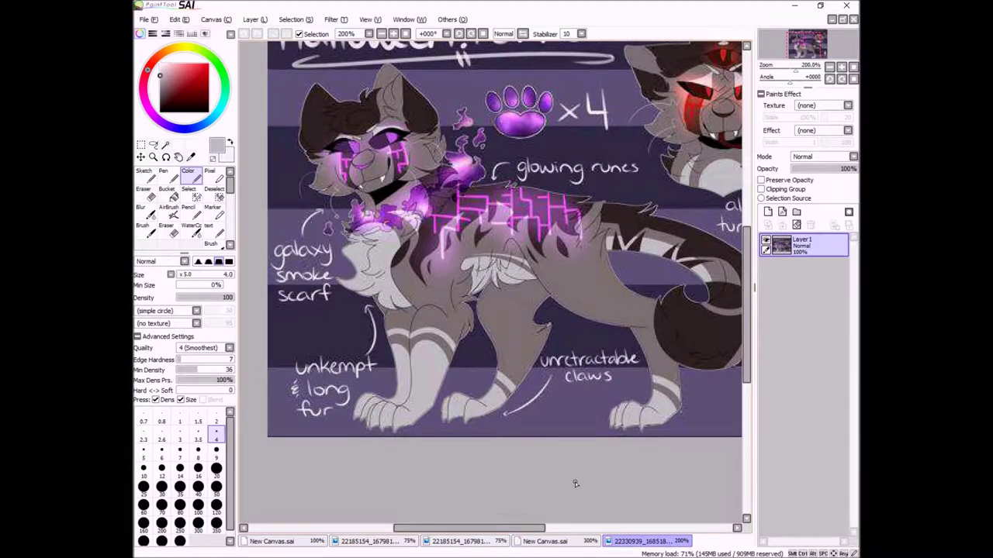
{"action": "left_click", "coordinate": [545, 541]}
{"action": "mouse_move", "coordinate": [476, 142]}
{"action": "left_mouse_down"}
{"action": "mouse_move", "coordinate": [491, 104]}
{"action": "mouse_move", "coordinate": [546, 127]}
{"action": "mouse_move", "coordinate": [539, 113]}
{"action": "left_mouse_up"}
{"action": "left_click_drag", "start_coordinate": [386, 191], "coordinate": [392, 208]}
Outline the tail's underside from base to tip and fill it with light grey after checking the reference
{"action": "left_click", "coordinate": [632, 541]}
{"action": "left_click", "coordinate": [545, 540]}
{"action": "left_click", "coordinate": [829, 66]}
{"action": "left_click", "coordinate": [826, 55]}
{"action": "mouse_move", "coordinate": [324, 205]}
{"action": "left_mouse_down"}
{"action": "mouse_move", "coordinate": [373, 187]}
{"action": "mouse_move", "coordinate": [642, 248]}
{"action": "mouse_move", "coordinate": [682, 465]}
{"action": "left_mouse_up"}
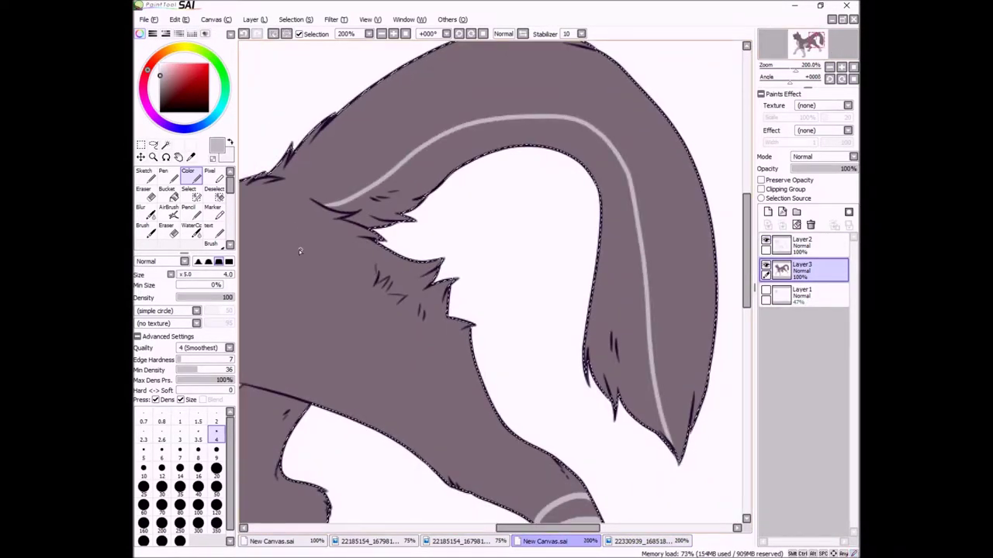
{"action": "left_click", "coordinate": [166, 190]}
{"action": "left_click", "coordinate": [372, 186]}
{"action": "key", "text": "b"}
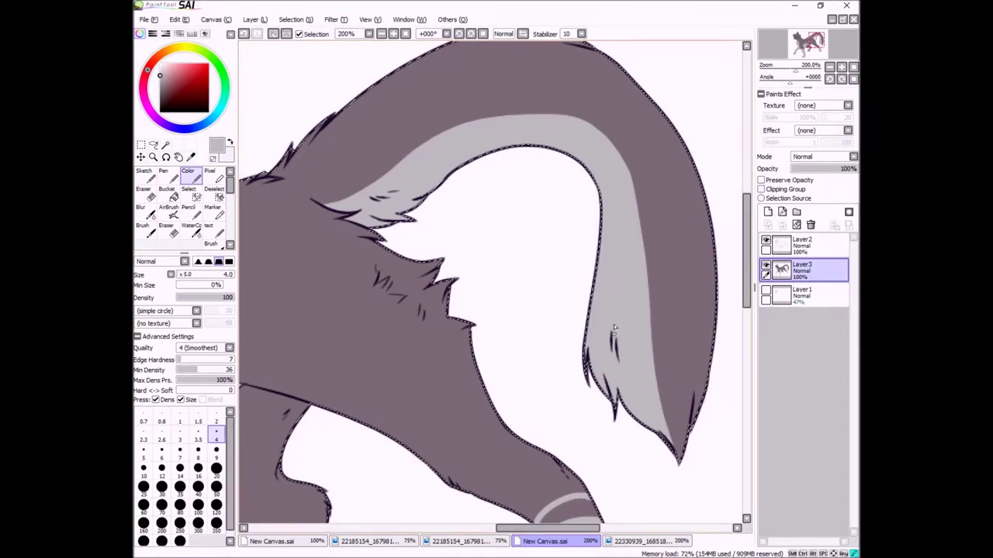
{"action": "left_click", "coordinate": [198, 450]}
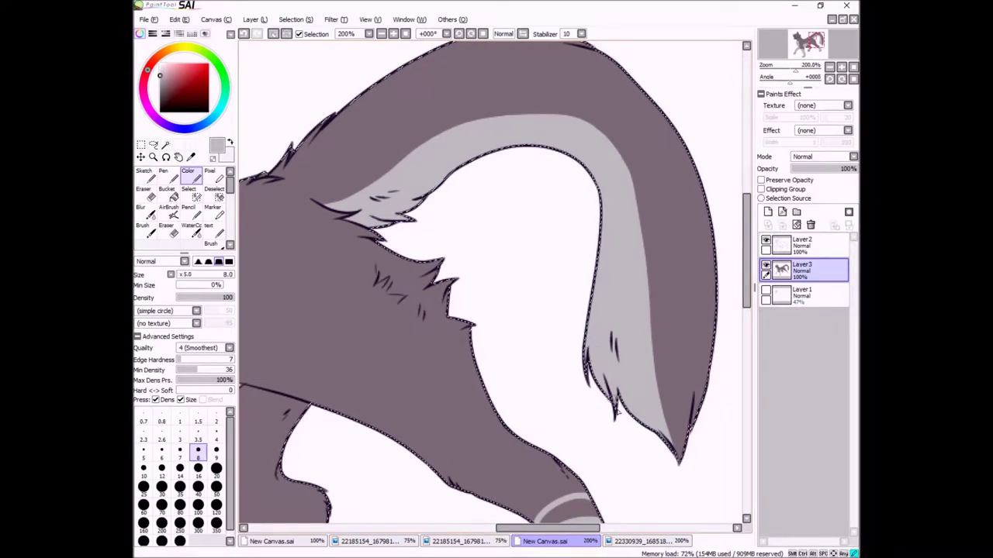
{"action": "left_click", "coordinate": [216, 433]}
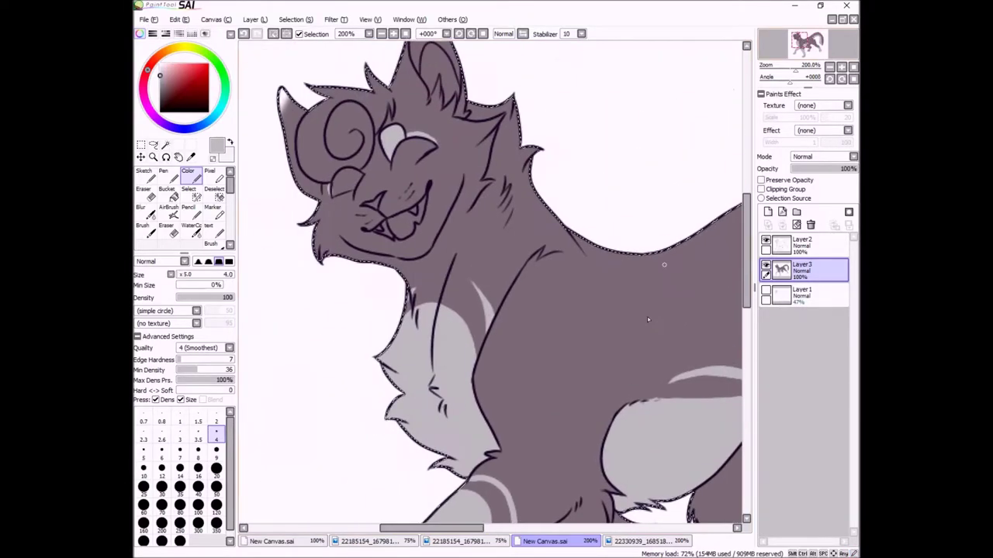
Sample the dark brown from the reference, fill the unpainted ear tip with the base grey-brown, and dab dark brown behind the neck
{"action": "left_click", "coordinate": [636, 541]}
{"action": "left_click", "coordinate": [191, 156]}
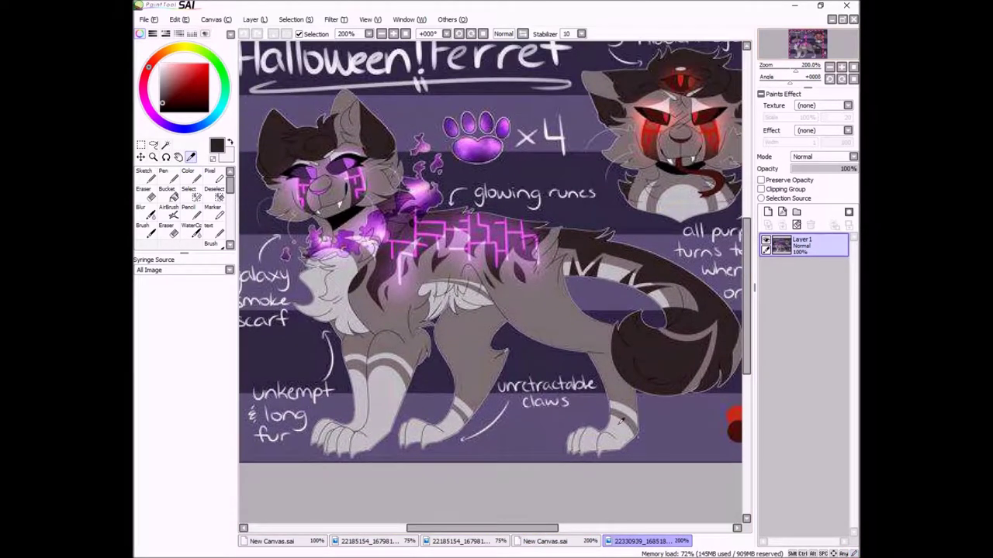
{"action": "left_click", "coordinate": [547, 541]}
{"action": "left_click", "coordinate": [191, 175]}
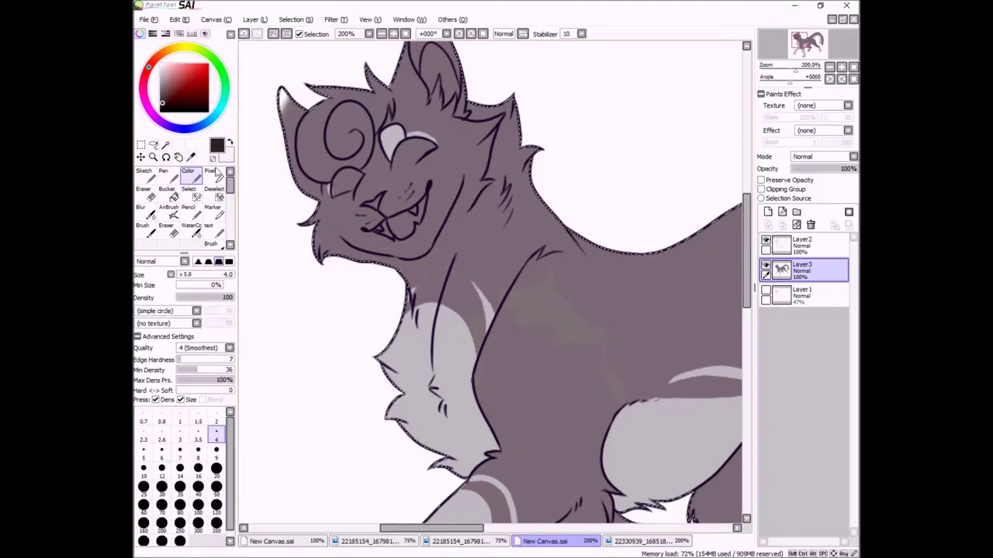
{"action": "left_click", "coordinate": [304, 183], "text": "alt"}
{"action": "left_click", "coordinate": [303, 102], "text": "alt"}
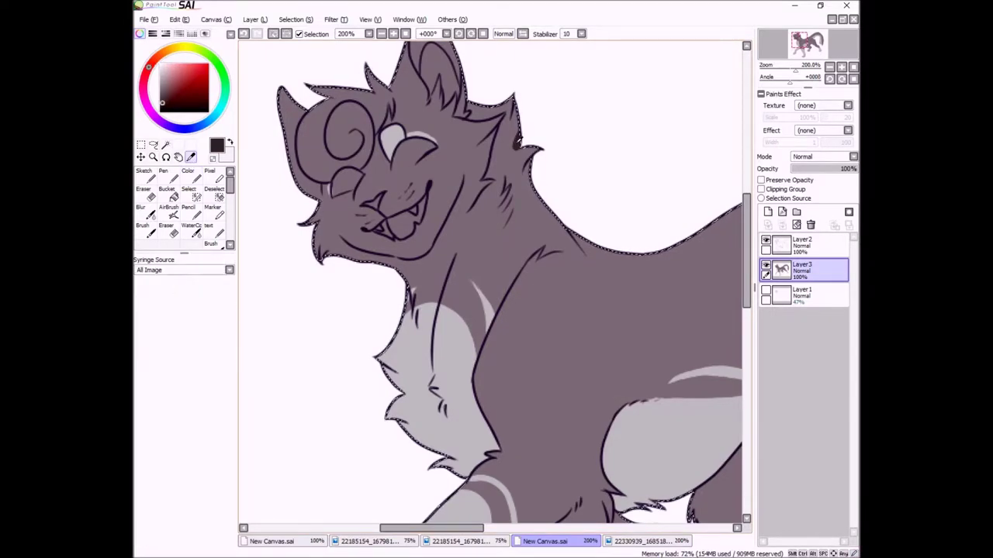
Fill the curled forelock with dark brown and paint the same colour around the base of the upright ear
{"action": "left_click", "coordinate": [607, 539]}
{"action": "left_click", "coordinate": [547, 541]}
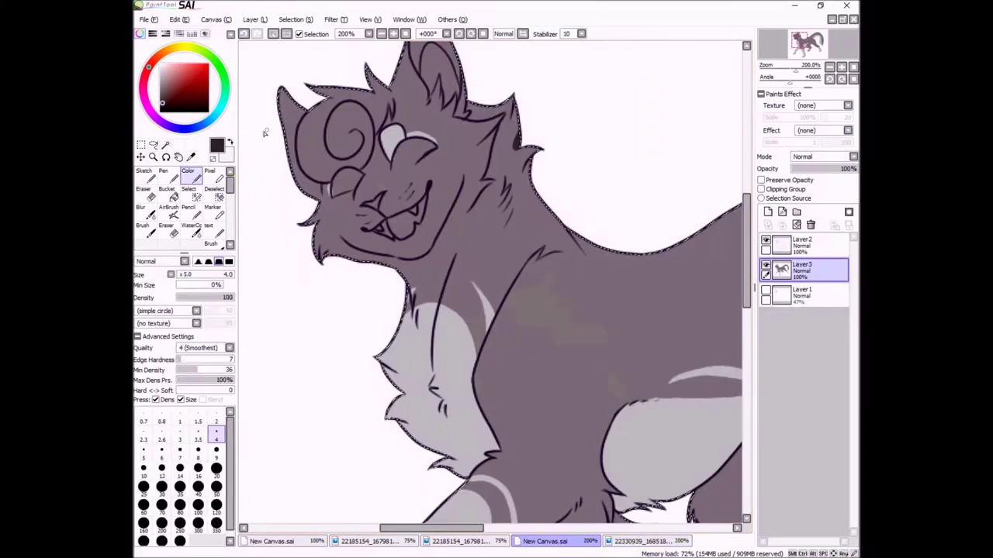
{"action": "left_click", "coordinate": [169, 194]}
{"action": "left_click", "coordinate": [196, 177]}
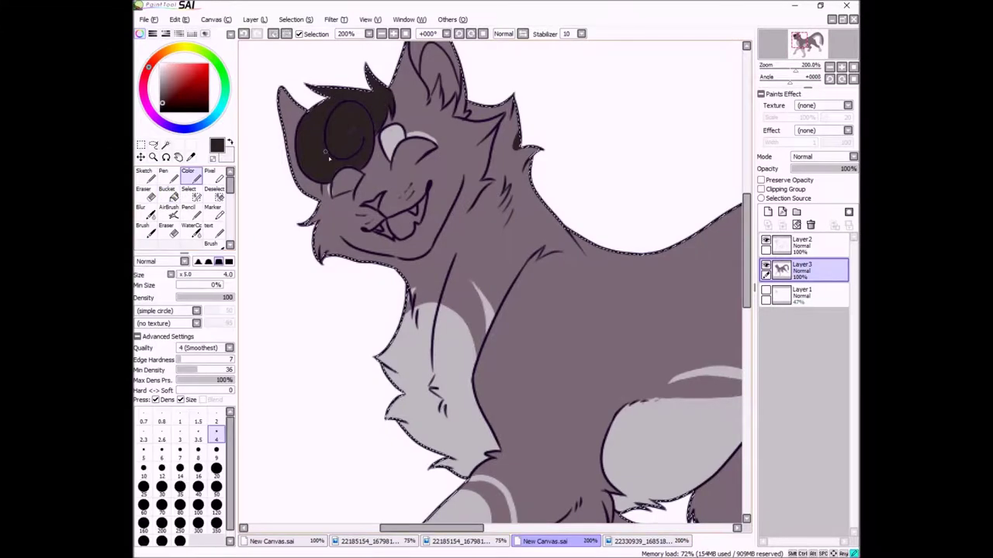
{"action": "mouse_move", "coordinate": [377, 101]}
{"action": "left_mouse_down"}
{"action": "mouse_move", "coordinate": [374, 136]}
{"action": "mouse_move", "coordinate": [332, 177]}
{"action": "mouse_move", "coordinate": [368, 155]}
{"action": "mouse_move", "coordinate": [349, 111]}
{"action": "mouse_move", "coordinate": [311, 116]}
{"action": "mouse_move", "coordinate": [297, 149]}
{"action": "mouse_move", "coordinate": [314, 172]}
{"action": "left_mouse_up"}
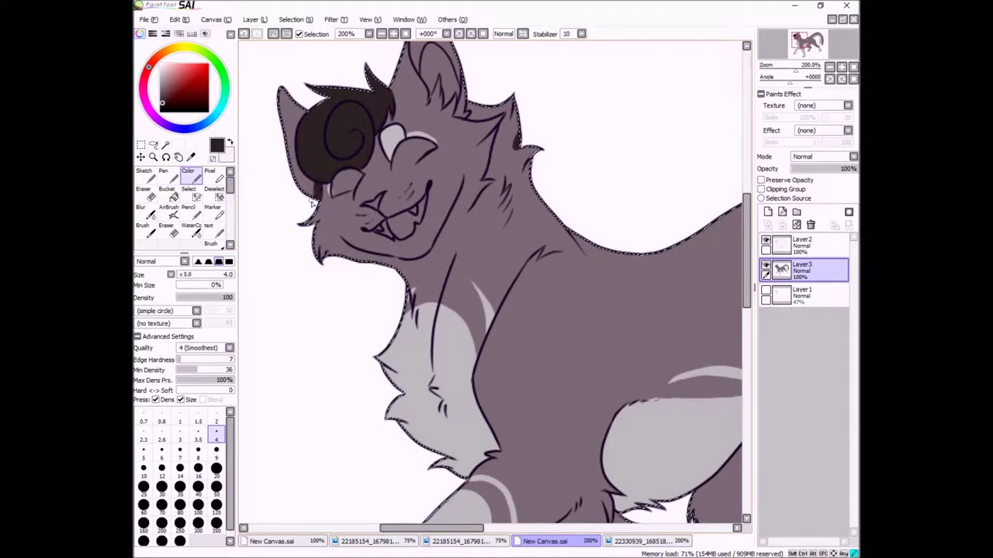
{"action": "scroll", "coordinate": [463, 259], "scroll_direction": "up", "scroll_amount": 2}
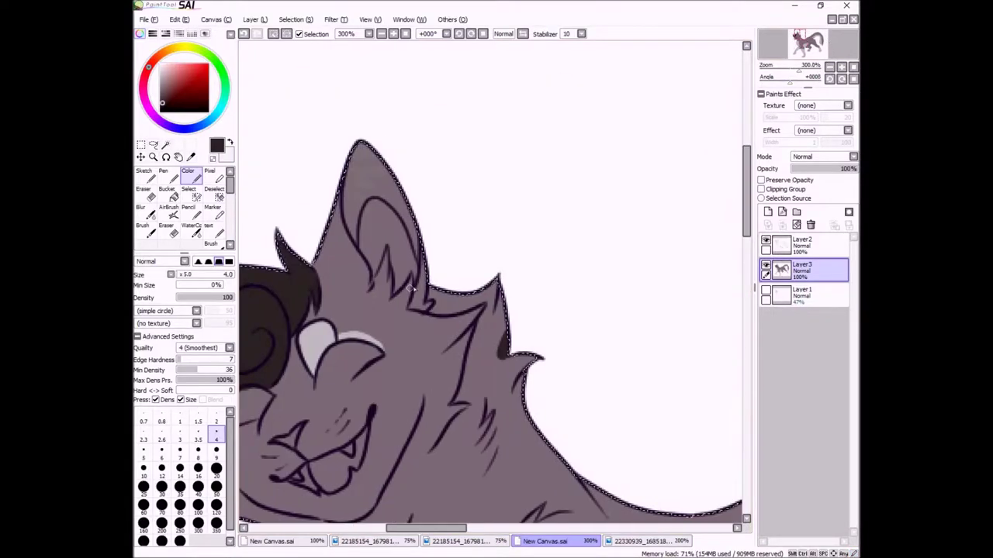
{"action": "mouse_move", "coordinate": [416, 295]}
{"action": "left_mouse_down"}
{"action": "mouse_move", "coordinate": [313, 290]}
{"action": "mouse_move", "coordinate": [334, 297]}
{"action": "mouse_move", "coordinate": [318, 270]}
{"action": "mouse_move", "coordinate": [324, 284]}
{"action": "mouse_move", "coordinate": [368, 282]}
{"action": "mouse_move", "coordinate": [330, 224]}
{"action": "mouse_move", "coordinate": [336, 286]}
{"action": "mouse_move", "coordinate": [325, 265]}
{"action": "mouse_move", "coordinate": [356, 276]}
{"action": "mouse_move", "coordinate": [361, 264]}
{"action": "mouse_move", "coordinate": [347, 243]}
{"action": "left_mouse_up"}
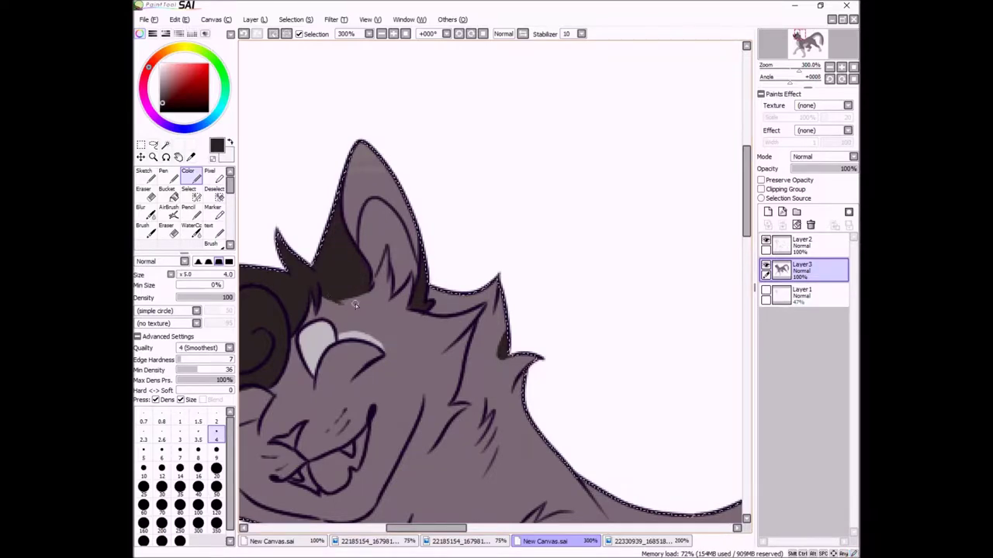
Draw the dark marking's edge from the cheek fur down the neck to the shoulder, following the reference
{"action": "left_click", "coordinate": [635, 540]}
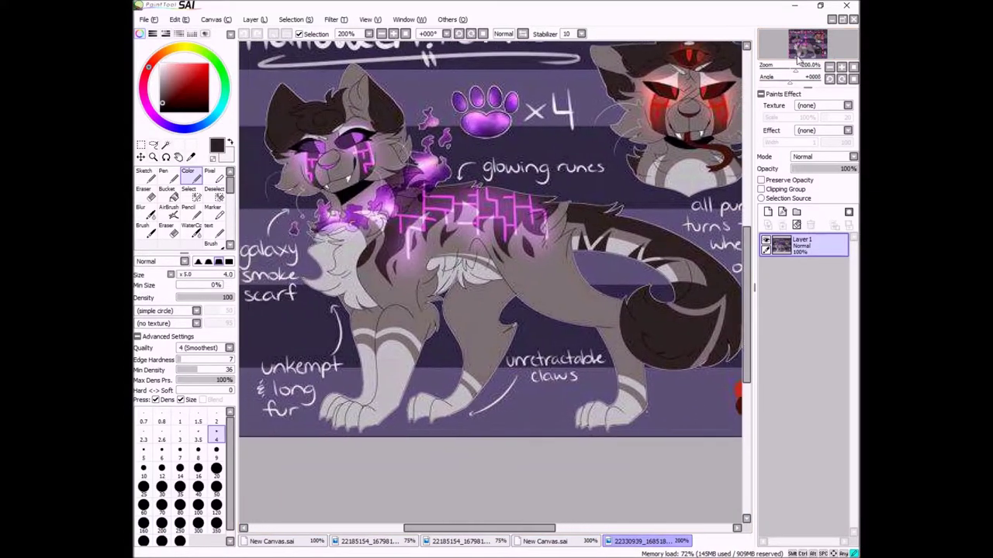
{"action": "left_click", "coordinate": [545, 541]}
{"action": "left_click_drag", "start_coordinate": [569, 393], "coordinate": [480, 250]}
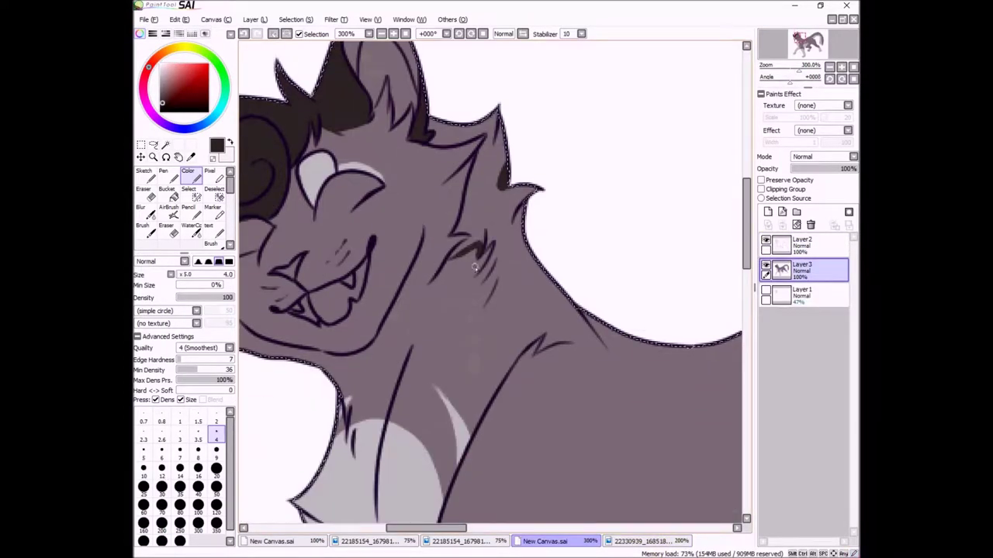
{"action": "left_click", "coordinate": [635, 541]}
{"action": "left_click", "coordinate": [546, 540]}
{"action": "left_click_drag", "start_coordinate": [492, 256], "coordinate": [512, 363]}
{"action": "left_click", "coordinate": [634, 540]}
{"action": "left_click", "coordinate": [546, 541]}
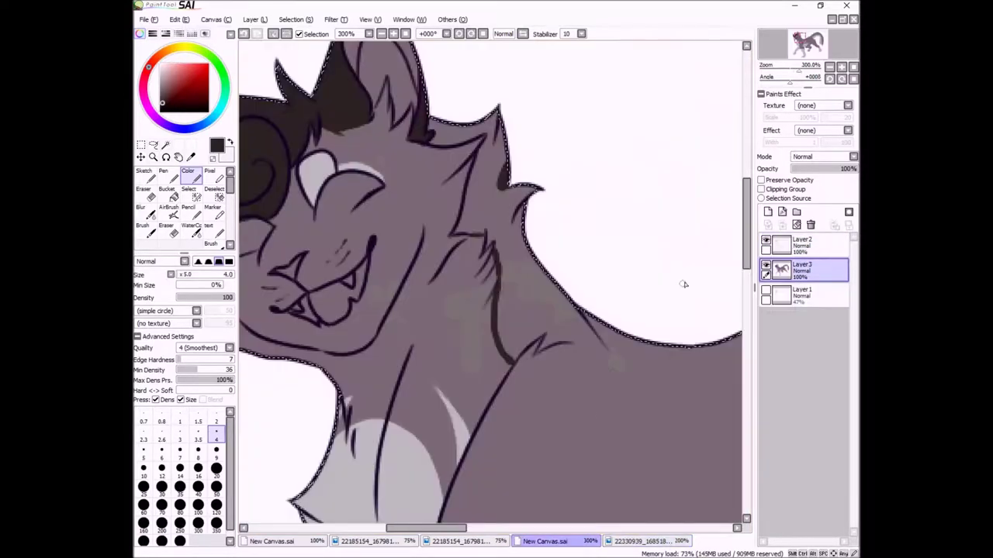
Outline the pointed dark marking that drops behind the shoulder, comparing its shape with the reference
{"action": "scroll", "coordinate": [683, 284], "scroll_direction": "down", "scroll_amount": 4}
{"action": "left_click", "coordinate": [634, 540]}
{"action": "left_click", "coordinate": [545, 540]}
{"action": "key", "text": "ctrl+z"}
{"action": "mouse_move", "coordinate": [564, 188]}
{"action": "left_mouse_down"}
{"action": "mouse_move", "coordinate": [570, 225]}
{"action": "mouse_move", "coordinate": [534, 407]}
{"action": "mouse_move", "coordinate": [644, 276]}
{"action": "left_mouse_up"}
{"action": "left_click", "coordinate": [635, 540]}
{"action": "left_click", "coordinate": [546, 540]}
{"action": "left_click_drag", "start_coordinate": [457, 529], "coordinate": [505, 530]}
{"action": "left_click", "coordinate": [634, 540]}
{"action": "left_click", "coordinate": [546, 540]}
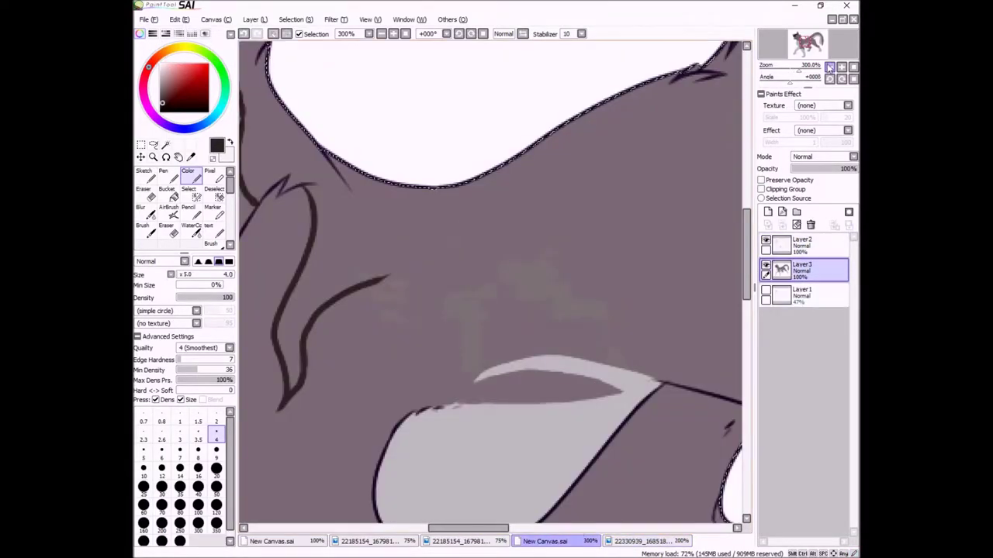
Continue the marking's outline along the flank to the tail base and fill the back and neck with dark brown
{"action": "scroll", "coordinate": [488, 280], "scroll_direction": "up", "scroll_amount": 1}
{"action": "mouse_move", "coordinate": [349, 307]}
{"action": "left_mouse_down"}
{"action": "mouse_move", "coordinate": [446, 304]}
{"action": "mouse_move", "coordinate": [681, 116]}
{"action": "left_mouse_up"}
{"action": "left_click", "coordinate": [166, 188]}
{"action": "left_click", "coordinate": [465, 232]}
{"action": "left_click", "coordinate": [189, 178]}
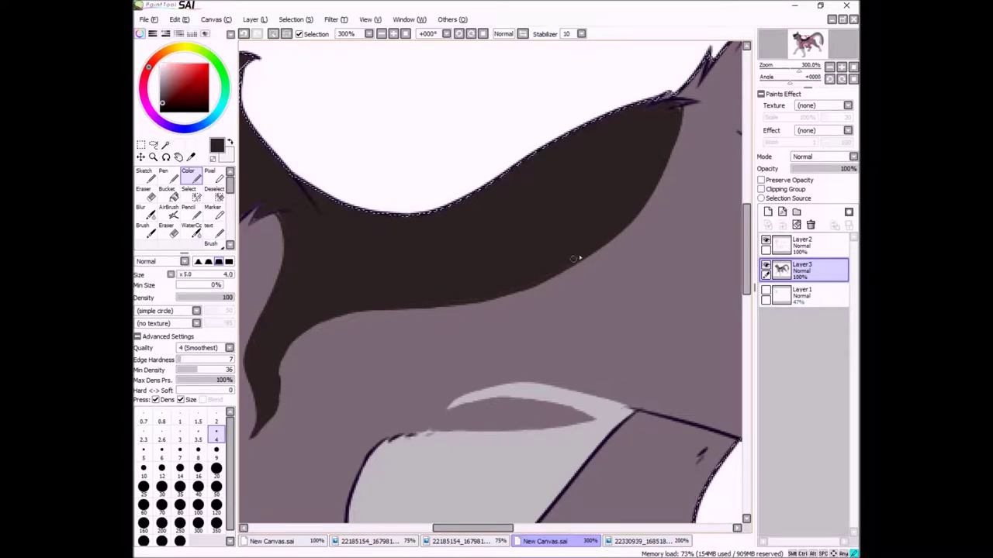
{"action": "scroll", "coordinate": [662, 160], "scroll_direction": "left", "scroll_amount": 5}
{"action": "scroll", "coordinate": [490, 188], "scroll_direction": "up", "scroll_amount": 2}
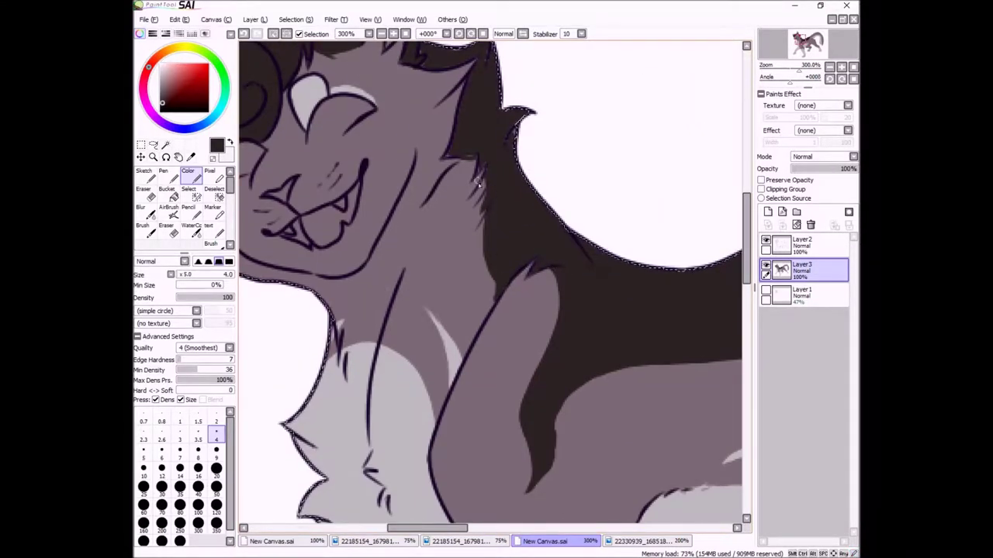
Draw a pointed dark brown stripe dropping from the back marking onto the mid-flank, following the reference
{"action": "scroll", "coordinate": [436, 246], "scroll_direction": "up", "scroll_amount": 3}
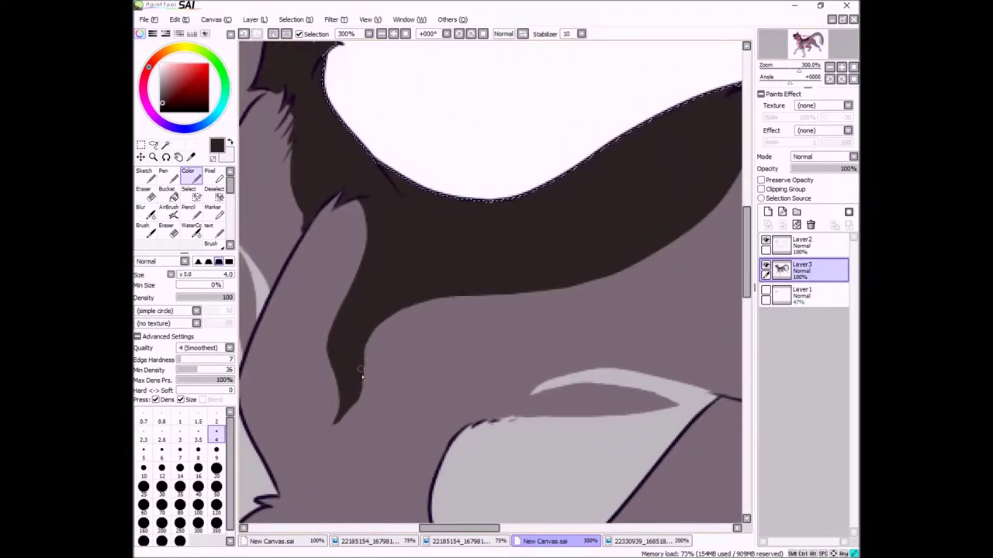
{"action": "left_click", "coordinate": [617, 541]}
{"action": "left_click", "coordinate": [545, 541]}
{"action": "left_click_drag", "start_coordinate": [462, 297], "coordinate": [438, 401]}
{"action": "left_click_drag", "start_coordinate": [443, 376], "coordinate": [518, 301]}
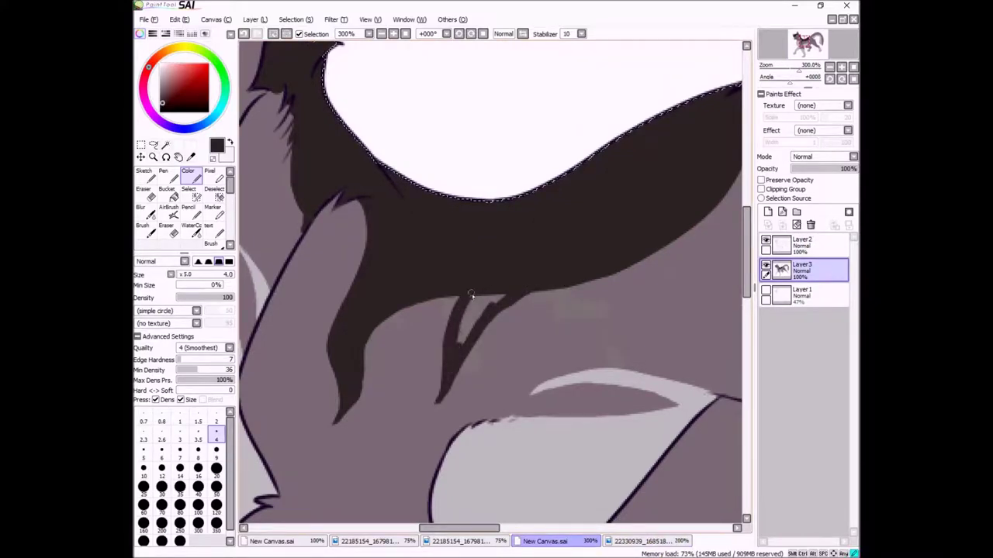
{"action": "left_click", "coordinate": [628, 541]}
{"action": "left_click", "coordinate": [545, 541]}
Add a short pointed stripe and a wider curved one farther back along the flank, both in dark brown
{"action": "mouse_move", "coordinate": [543, 291]}
{"action": "left_mouse_down"}
{"action": "mouse_move", "coordinate": [554, 328]}
{"action": "mouse_move", "coordinate": [571, 322]}
{"action": "mouse_move", "coordinate": [570, 295]}
{"action": "left_mouse_up"}
{"action": "left_click", "coordinate": [628, 541]}
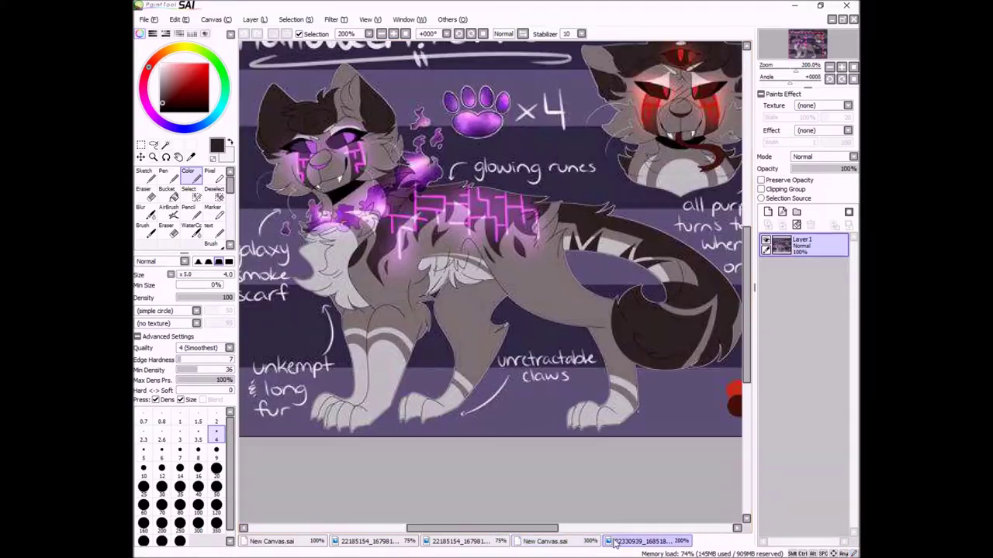
{"action": "left_click", "coordinate": [545, 541]}
{"action": "left_click_drag", "start_coordinate": [459, 528], "coordinate": [494, 528]}
{"action": "mouse_move", "coordinate": [384, 278]}
{"action": "left_mouse_down"}
{"action": "mouse_move", "coordinate": [409, 309]}
{"action": "mouse_move", "coordinate": [487, 343]}
{"action": "left_mouse_up"}
{"action": "left_click_drag", "start_coordinate": [450, 247], "coordinate": [446, 322]}
{"action": "left_click_drag", "start_coordinate": [396, 270], "coordinate": [426, 317]}
{"action": "left_click_drag", "start_coordinate": [428, 314], "coordinate": [451, 254]}
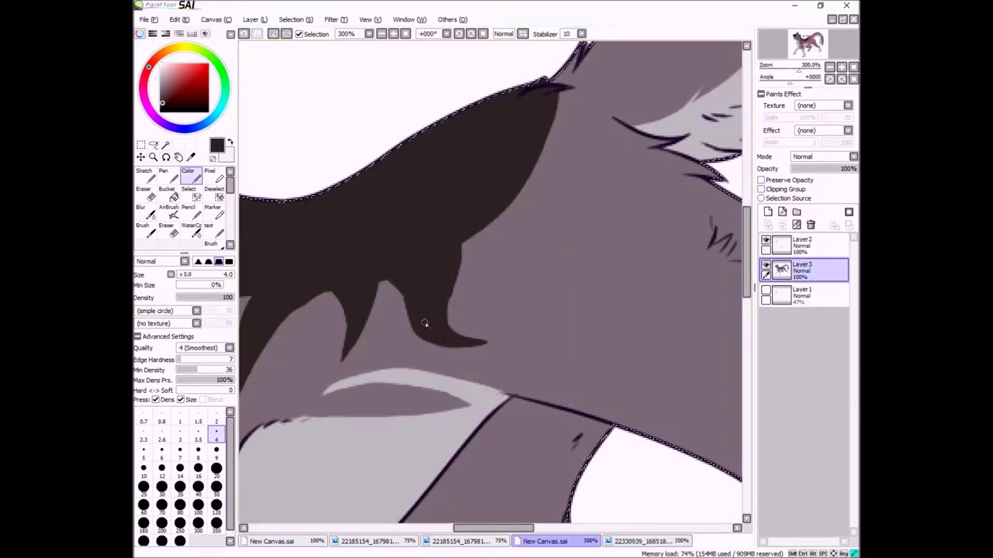
Outline two long curved stripes sweeping from the back marking over the haunch and fill them with dark brown
{"action": "left_click", "coordinate": [628, 541]}
{"action": "left_click", "coordinate": [545, 541]}
{"action": "left_click_drag", "start_coordinate": [466, 314], "coordinate": [543, 233]}
{"action": "left_click", "coordinate": [629, 541]}
{"action": "left_click", "coordinate": [545, 541]}
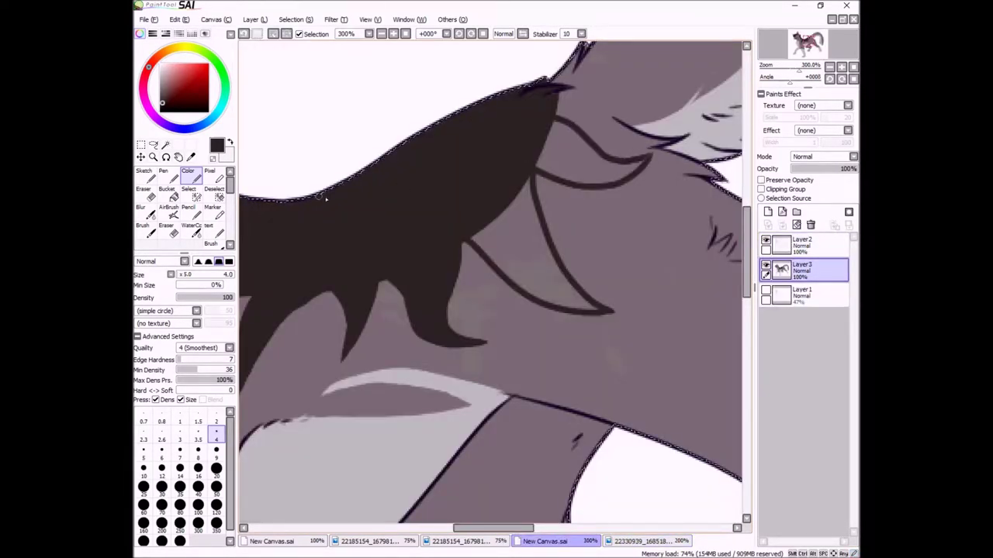
{"action": "left_click", "coordinate": [167, 194]}
{"action": "key", "text": "b"}
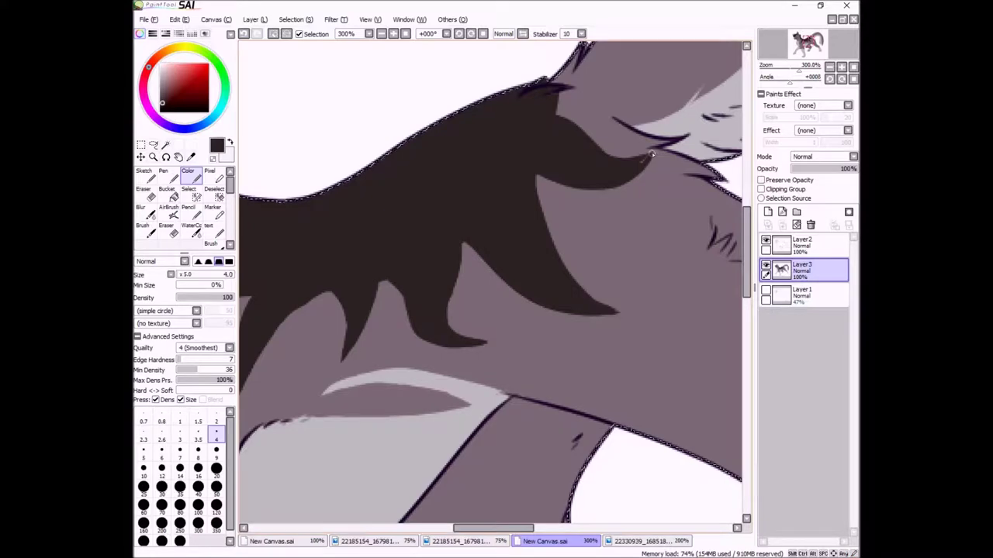
Paint a narrow dark brown patch along the shoulder line beside the chest, checking the reference
{"action": "scroll", "coordinate": [532, 155], "scroll_direction": "down", "scroll_amount": 5}
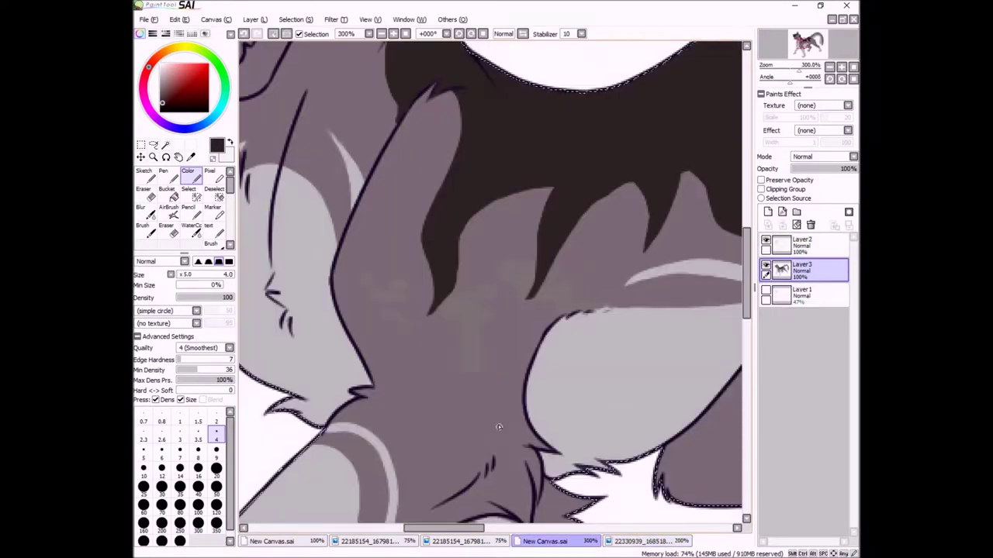
{"action": "left_click_drag", "start_coordinate": [365, 188], "coordinate": [347, 320]}
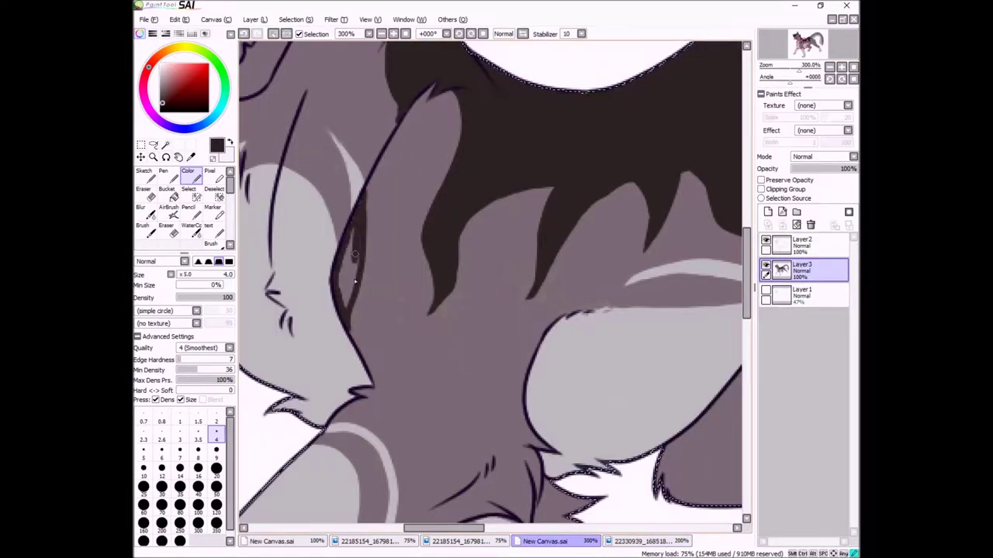
{"action": "left_click", "coordinate": [637, 540]}
{"action": "left_click", "coordinate": [546, 541]}
Extend the shoulder stripe's tip and add small detached dark marks beside it, following the reference
{"action": "mouse_move", "coordinate": [429, 301]}
{"action": "left_mouse_down"}
{"action": "mouse_move", "coordinate": [439, 349]}
{"action": "mouse_move", "coordinate": [464, 301]}
{"action": "left_mouse_up"}
{"action": "left_click", "coordinate": [637, 540]}
{"action": "left_click", "coordinate": [545, 541]}
{"action": "mouse_move", "coordinate": [490, 242]}
{"action": "left_mouse_down"}
{"action": "mouse_move", "coordinate": [477, 285]}
{"action": "mouse_move", "coordinate": [493, 232]}
{"action": "mouse_move", "coordinate": [480, 277]}
{"action": "mouse_move", "coordinate": [486, 249]}
{"action": "mouse_move", "coordinate": [472, 290]}
{"action": "left_mouse_up"}
{"action": "left_click", "coordinate": [637, 540]}
{"action": "left_click", "coordinate": [545, 540]}
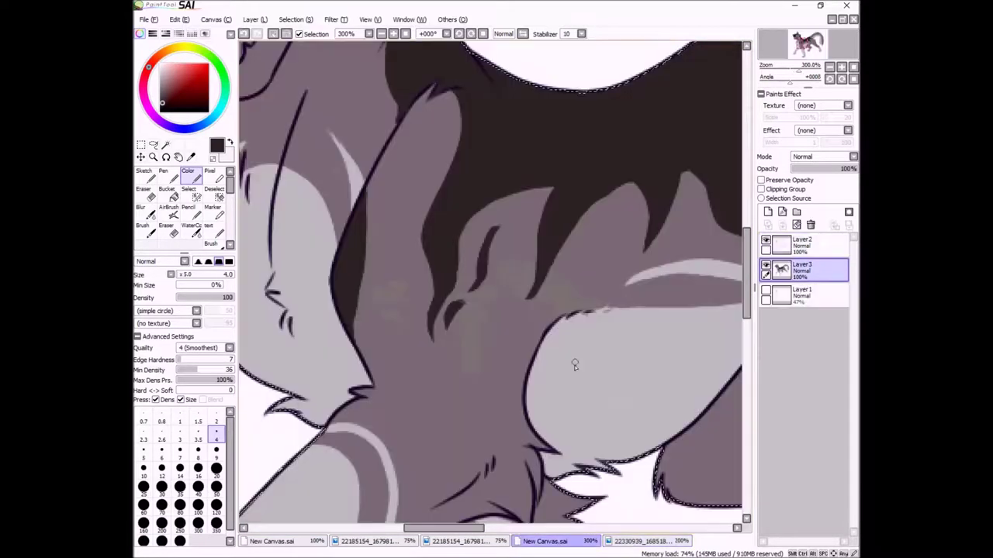
Add a pointed dark mark at the belly patch's upper edge, comparing the flank markings with the reference
{"action": "scroll", "coordinate": [466, 310], "scroll_direction": "right", "scroll_amount": 3}
{"action": "left_click_drag", "start_coordinate": [456, 234], "coordinate": [437, 259]}
{"action": "left_click", "coordinate": [638, 541]}
{"action": "left_click", "coordinate": [545, 541]}
{"action": "scroll", "coordinate": [496, 310], "scroll_direction": "right", "scroll_amount": 3}
{"action": "left_click", "coordinate": [638, 541]}
{"action": "left_click", "coordinate": [545, 541]}
Paint a small curved mark and a solid pointed-oval spot in dark brown on the thigh
{"action": "left_click_drag", "start_coordinate": [543, 152], "coordinate": [619, 188]}
{"action": "mouse_move", "coordinate": [546, 164]}
{"action": "left_mouse_down"}
{"action": "mouse_move", "coordinate": [610, 193]}
{"action": "mouse_move", "coordinate": [559, 168]}
{"action": "mouse_move", "coordinate": [594, 178]}
{"action": "left_mouse_up"}
{"action": "left_click_drag", "start_coordinate": [617, 188], "coordinate": [649, 272]}
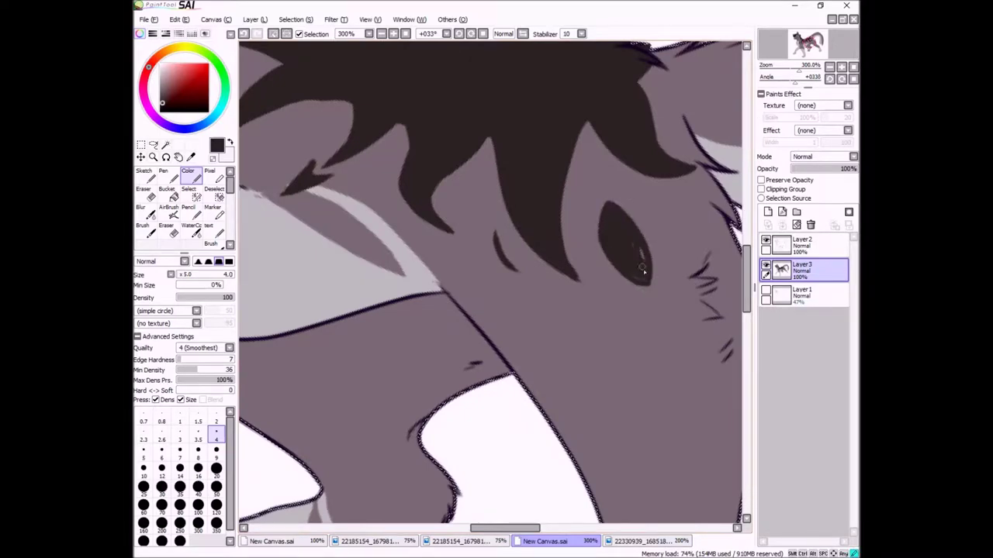
Outline a dark brown band along the tail's outer edge from base to tip and fill it, using brush size 16
{"action": "scroll", "coordinate": [622, 225], "scroll_direction": "down", "scroll_amount": 3}
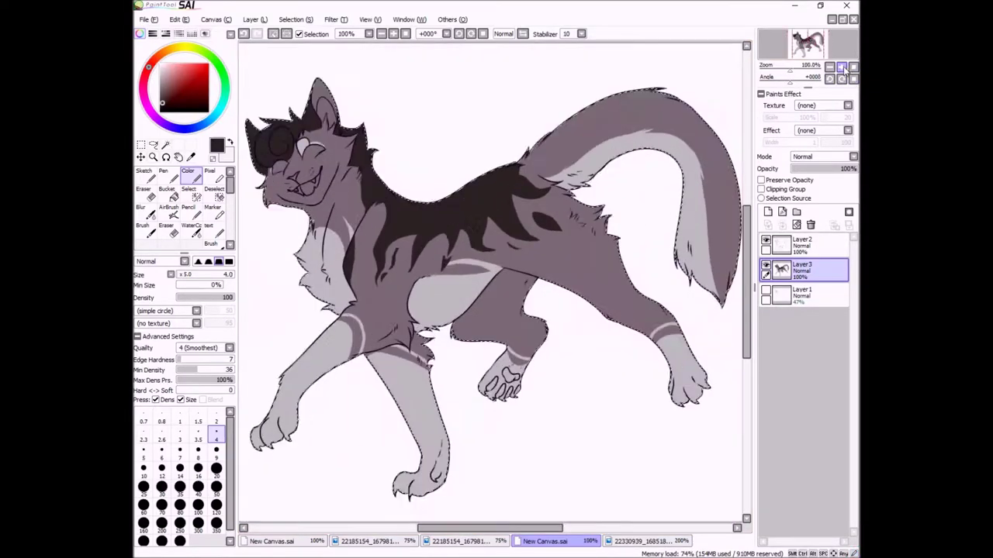
{"action": "scroll", "coordinate": [659, 194], "scroll_direction": "up", "scroll_amount": 2}
{"action": "left_click", "coordinate": [637, 540]}
{"action": "left_click", "coordinate": [553, 543]}
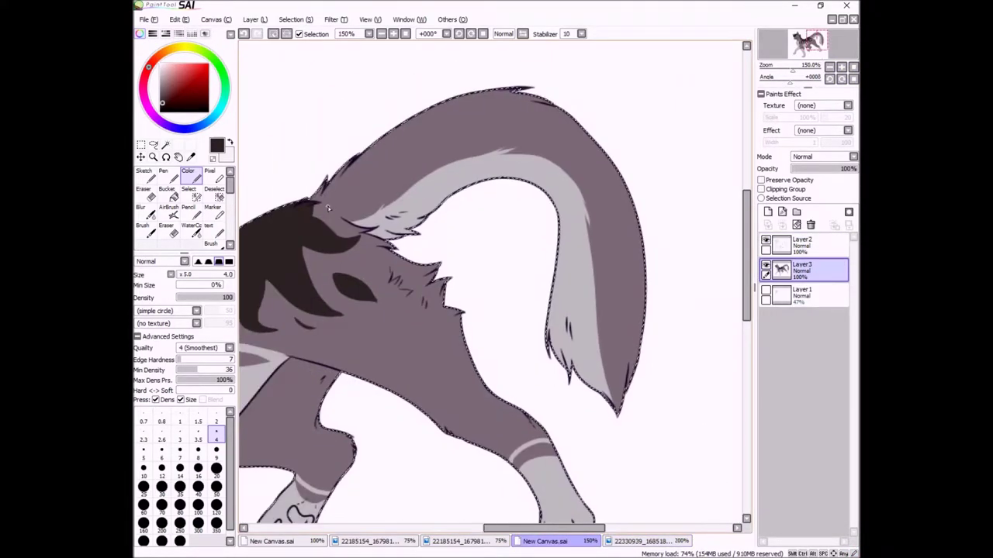
{"action": "key", "text": "b"}
{"action": "left_click", "coordinate": [610, 431]}
{"action": "key", "text": "n"}
{"action": "left_click", "coordinate": [197, 448]}
{"action": "left_click", "coordinate": [198, 469]}
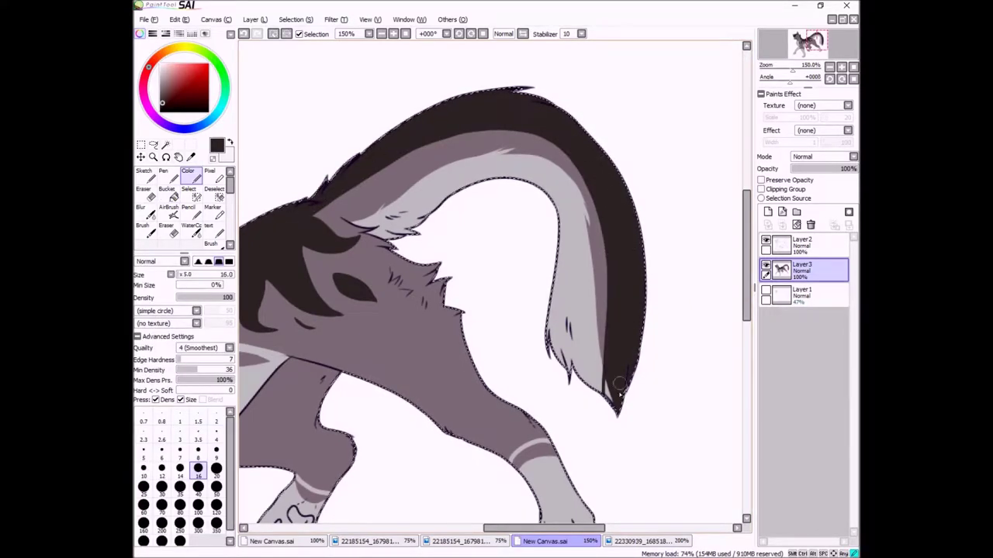
Paint two pointed dark wedges from the tail's outer band toward its underside with brush size 7, following the reference
{"action": "left_click", "coordinate": [180, 450]}
{"action": "left_click", "coordinate": [636, 542]}
{"action": "left_click", "coordinate": [553, 541]}
{"action": "left_click_drag", "start_coordinate": [387, 165], "coordinate": [425, 147]}
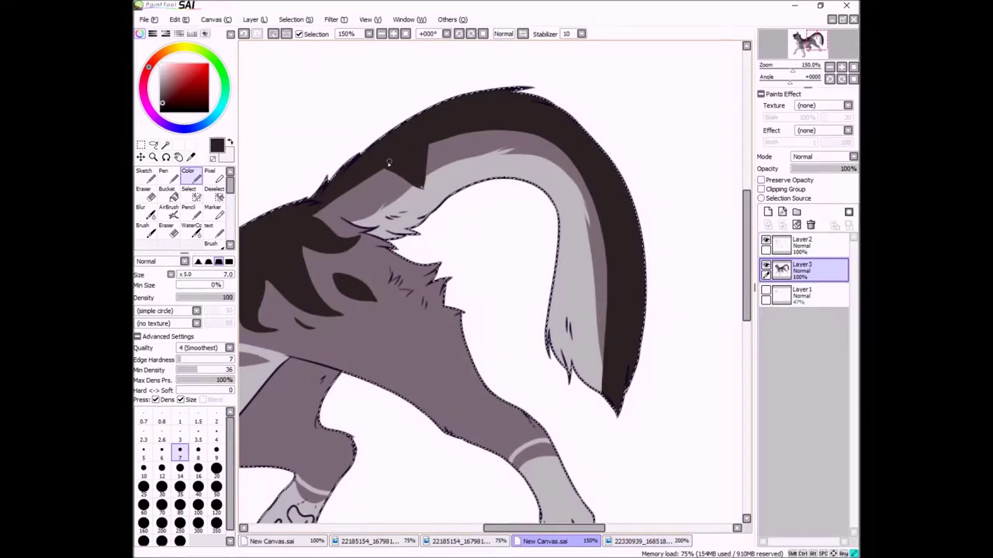
{"action": "mouse_move", "coordinate": [525, 135]}
{"action": "left_mouse_down"}
{"action": "mouse_move", "coordinate": [570, 153]}
{"action": "mouse_move", "coordinate": [526, 158]}
{"action": "left_mouse_up"}
{"action": "left_click", "coordinate": [617, 541]}
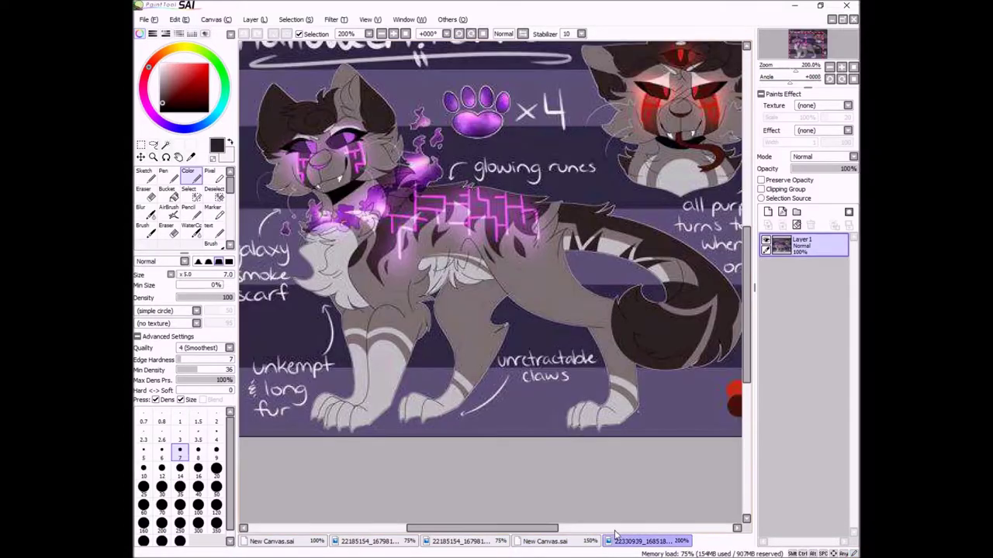
{"action": "left_click", "coordinate": [589, 542]}
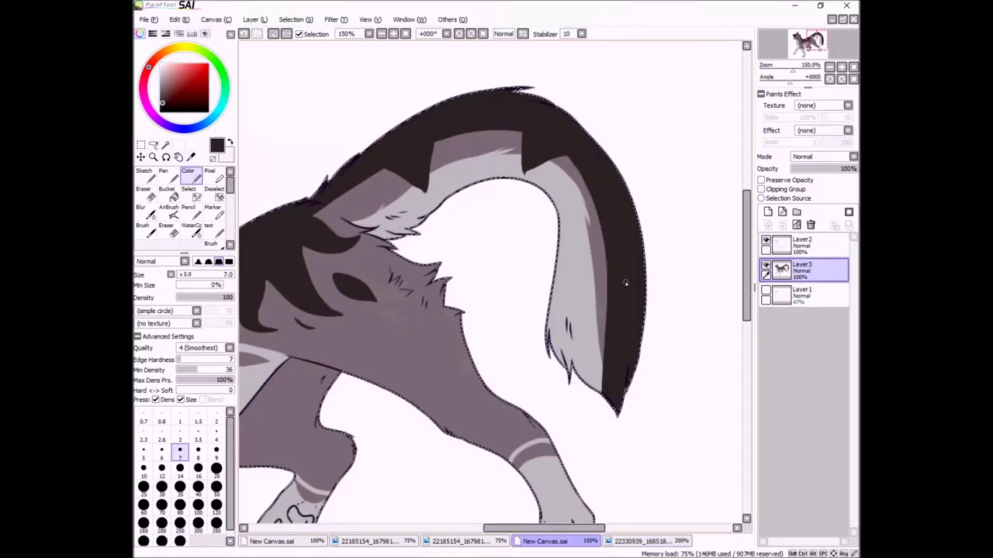
Paint a broad dark stripe across the tail near the tip and small dark spikes along the underside of its arch
{"action": "left_click", "coordinate": [604, 544]}
{"action": "left_click", "coordinate": [595, 544]}
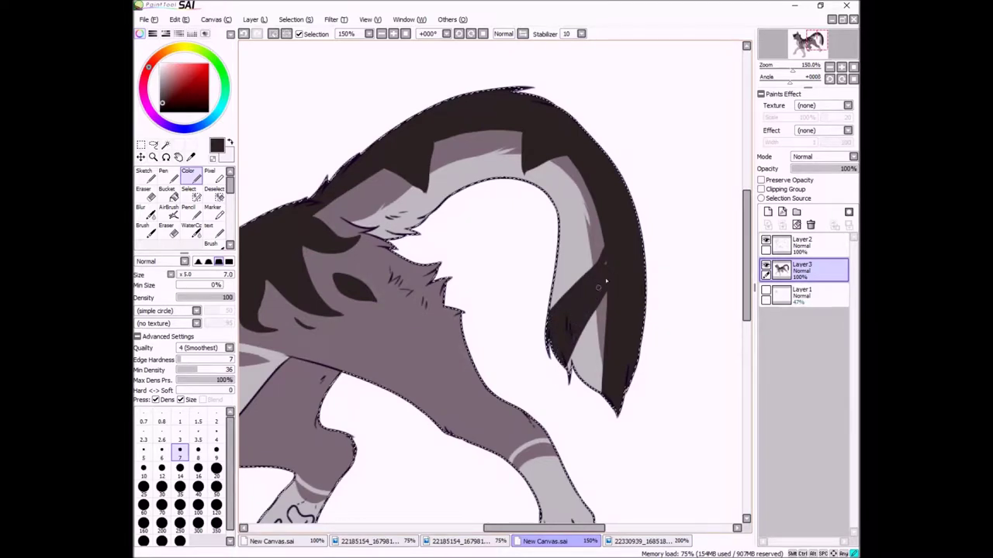
{"action": "left_click_drag", "start_coordinate": [609, 251], "coordinate": [504, 184]}
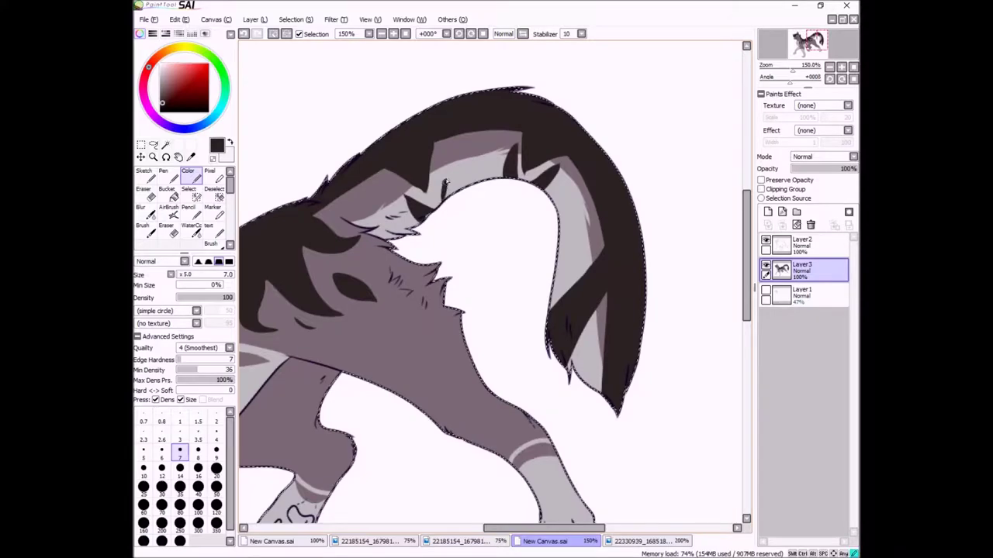
{"action": "left_click_drag", "start_coordinate": [449, 159], "coordinate": [455, 212]}
Draw a thin diagonal stripe across the tail tip in the sampled mauve-grey fur colour, then sample the light grey
{"action": "left_click", "coordinate": [612, 378], "text": "alt"}
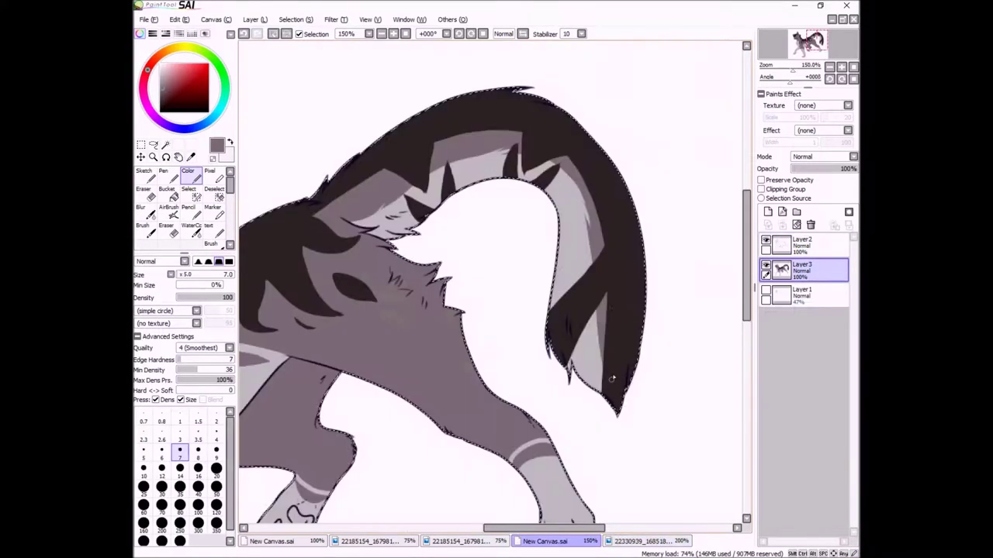
{"action": "left_click_drag", "start_coordinate": [612, 379], "coordinate": [637, 288]}
{"action": "mouse_move", "coordinate": [574, 379]}
{"action": "left_mouse_down"}
{"action": "mouse_move", "coordinate": [644, 268]}
{"action": "mouse_move", "coordinate": [597, 353]}
{"action": "mouse_move", "coordinate": [646, 279]}
{"action": "left_mouse_up"}
{"action": "left_click", "coordinate": [403, 159], "text": "alt"}
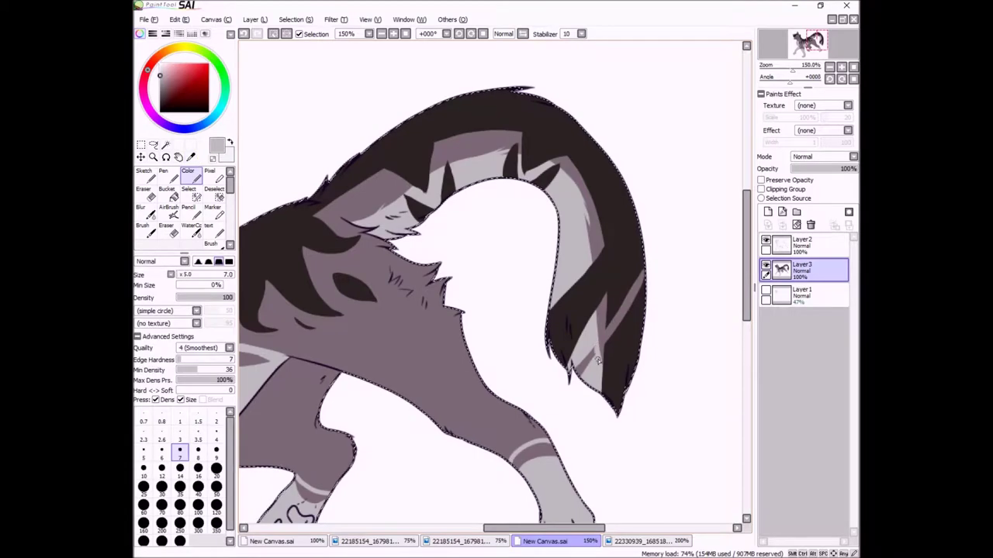
Sample the runes' pink from the reference and colour the nose and open mouth with it, using brush size 2
{"action": "left_click_drag", "start_coordinate": [318, 247], "coordinate": [712, 248]}
{"action": "left_click", "coordinate": [663, 540]}
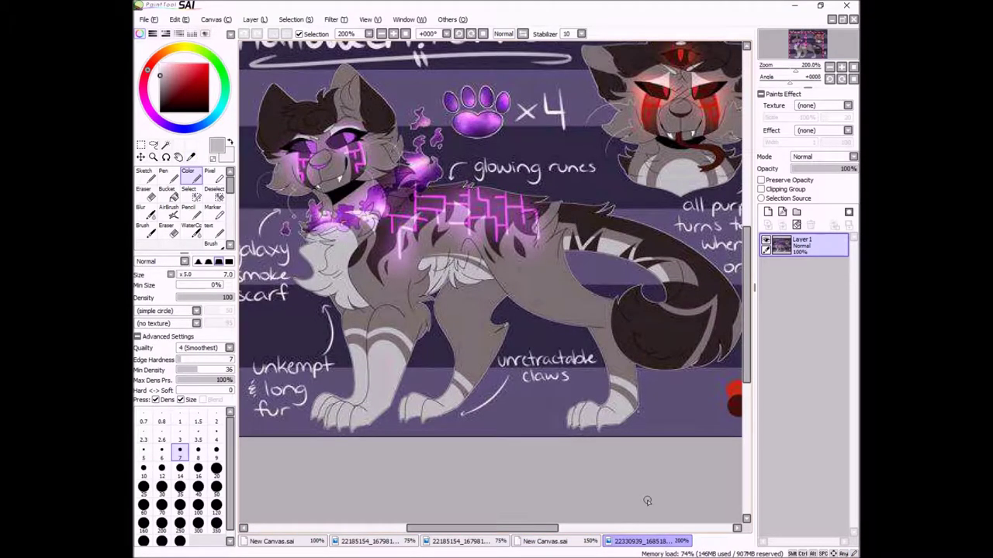
{"action": "left_click", "coordinate": [436, 231], "text": "alt"}
{"action": "left_click", "coordinate": [545, 540]}
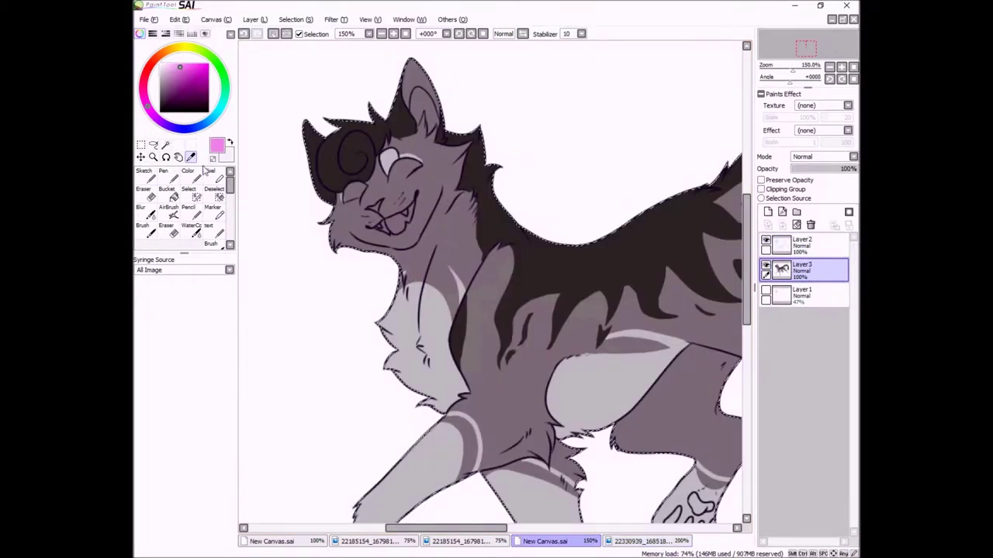
{"action": "left_click", "coordinate": [798, 38]}
{"action": "left_click", "coordinate": [217, 421]}
{"action": "mouse_move", "coordinate": [425, 269]}
{"action": "left_mouse_down"}
{"action": "mouse_move", "coordinate": [449, 256]}
{"action": "mouse_move", "coordinate": [439, 265]}
{"action": "left_mouse_up"}
{"action": "mouse_move", "coordinate": [485, 337]}
{"action": "left_mouse_down"}
{"action": "mouse_move", "coordinate": [526, 313]}
{"action": "mouse_move", "coordinate": [539, 264]}
{"action": "left_mouse_up"}
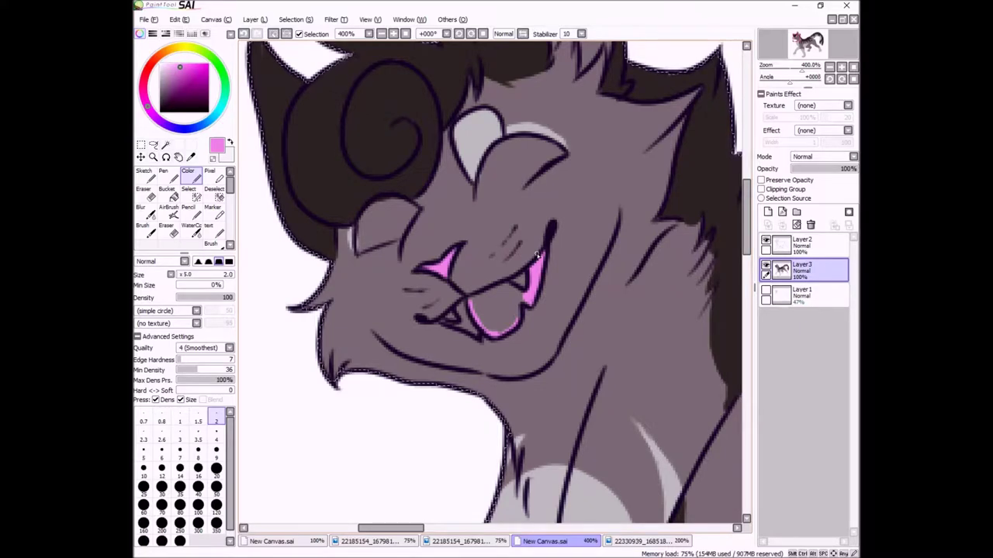
{"action": "key", "text": "f"}
{"action": "left_click", "coordinate": [496, 306]}
{"action": "key", "text": "b"}
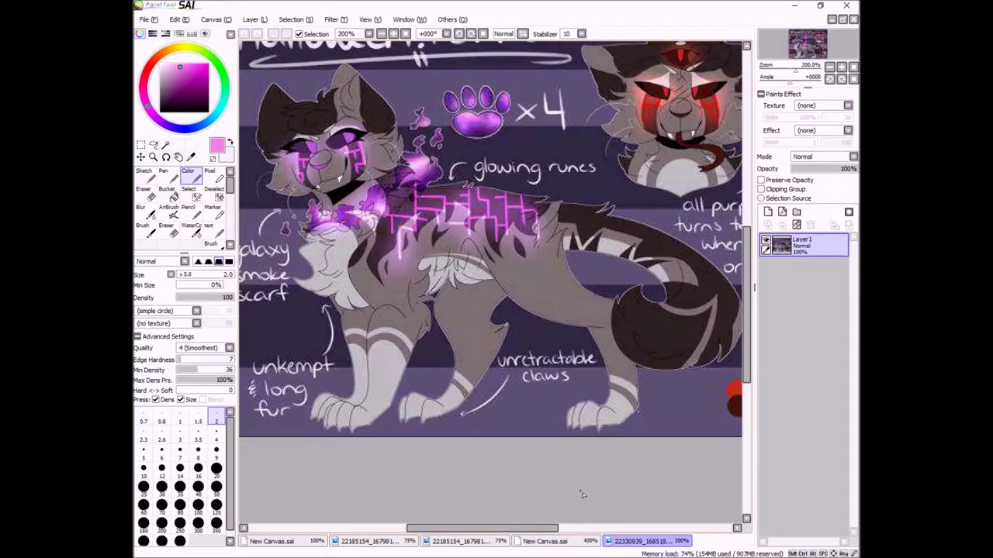
Sample the dark purple from the reference's eye and fill both eyes with it
{"action": "key", "text": "alt"}
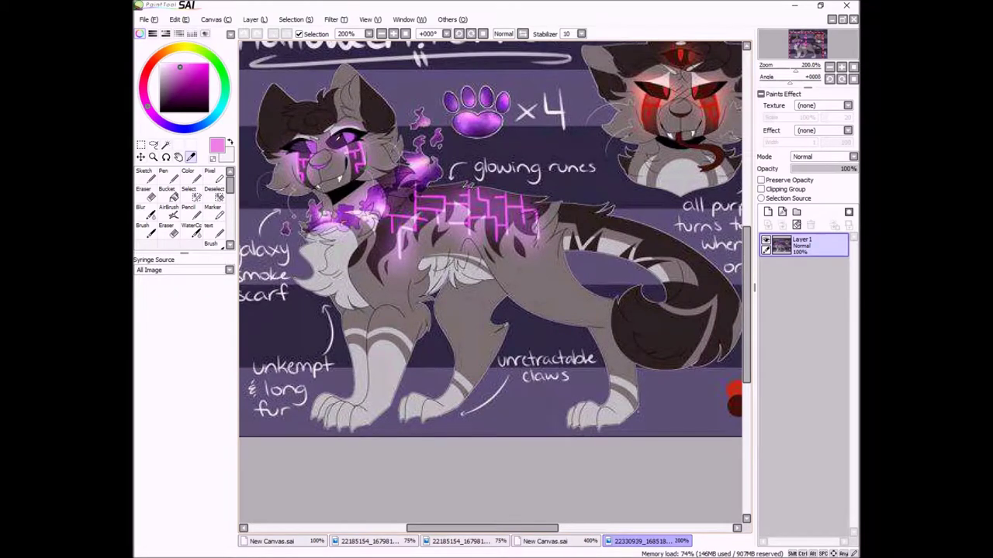
{"action": "left_click", "coordinate": [347, 149]}
{"action": "left_click", "coordinate": [549, 542]}
{"action": "left_click", "coordinate": [384, 225]}
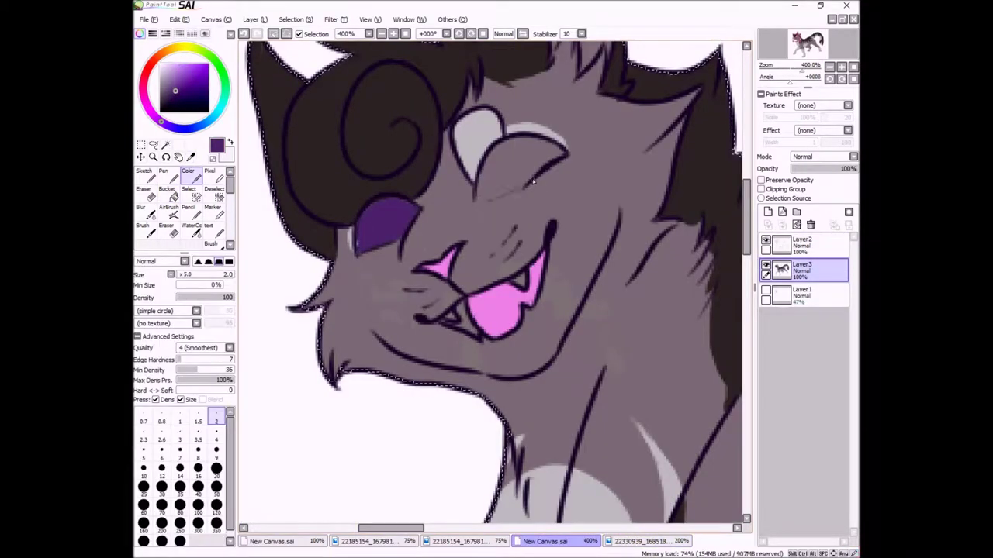
{"action": "key", "text": "f"}
{"action": "left_click", "coordinate": [500, 172]}
{"action": "key", "text": "b"}
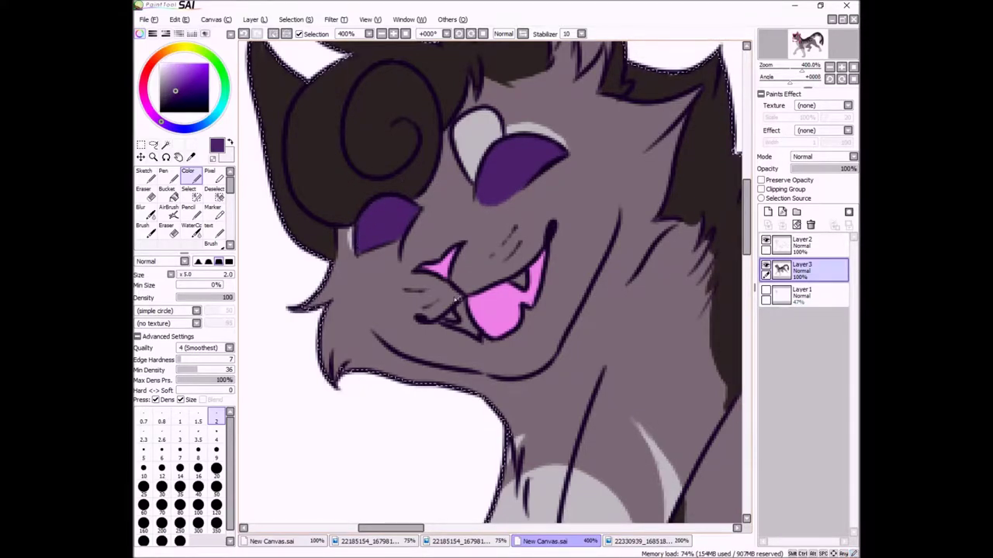
Paint lighter purple irises in both eyes on a new layer, using the colour sampled from the reference's paw print
{"action": "left_click", "coordinate": [634, 541]}
{"action": "left_click", "coordinate": [476, 166], "text": "alt"}
{"action": "left_click", "coordinate": [549, 541]}
{"action": "left_click", "coordinate": [197, 180]}
{"action": "key", "text": "ctrl+shift+n"}
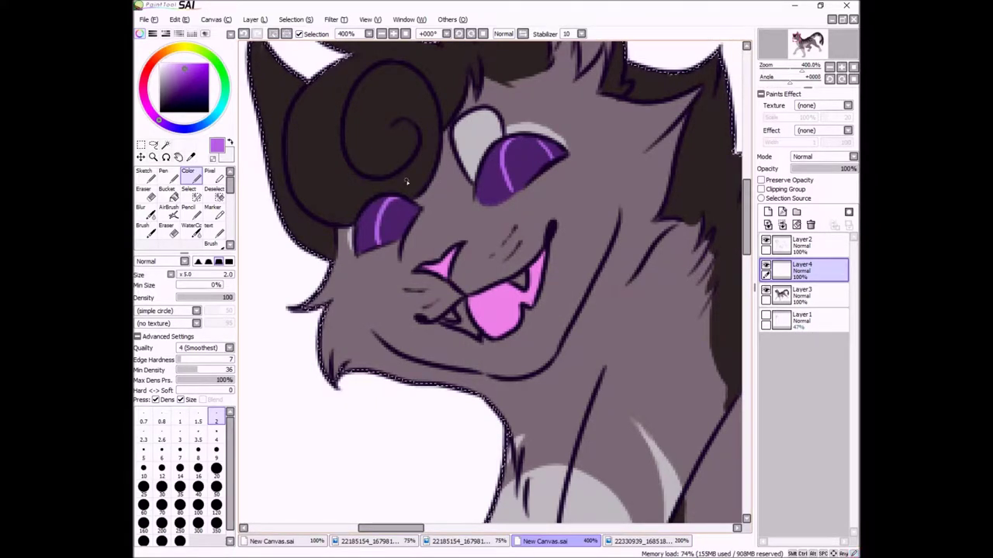
{"action": "left_click_drag", "start_coordinate": [504, 167], "coordinate": [555, 151]}
{"action": "left_click_drag", "start_coordinate": [364, 229], "coordinate": [411, 213]}
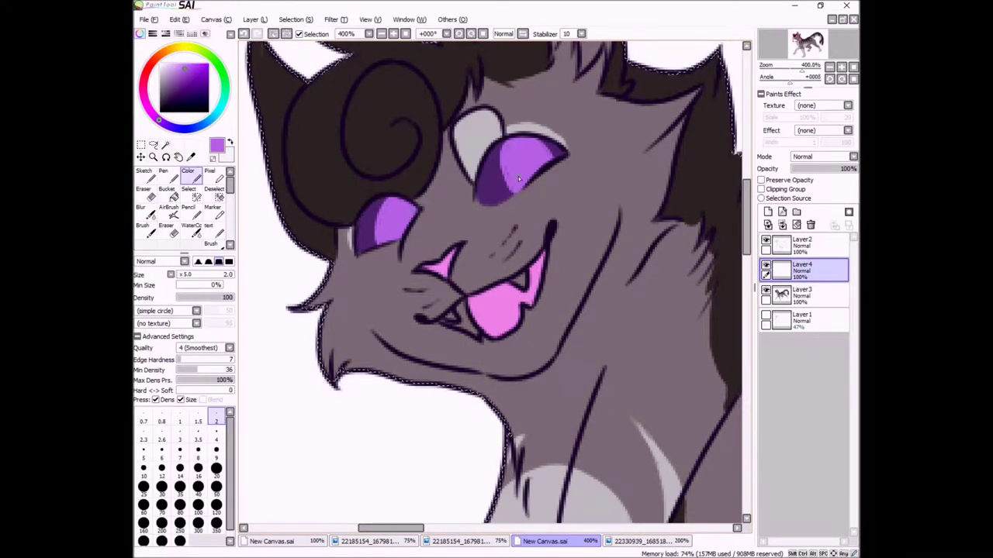
Outline a curved band running down the cheek from each eye on Layer3 and fill both with dark brown
{"action": "left_click", "coordinate": [646, 542]}
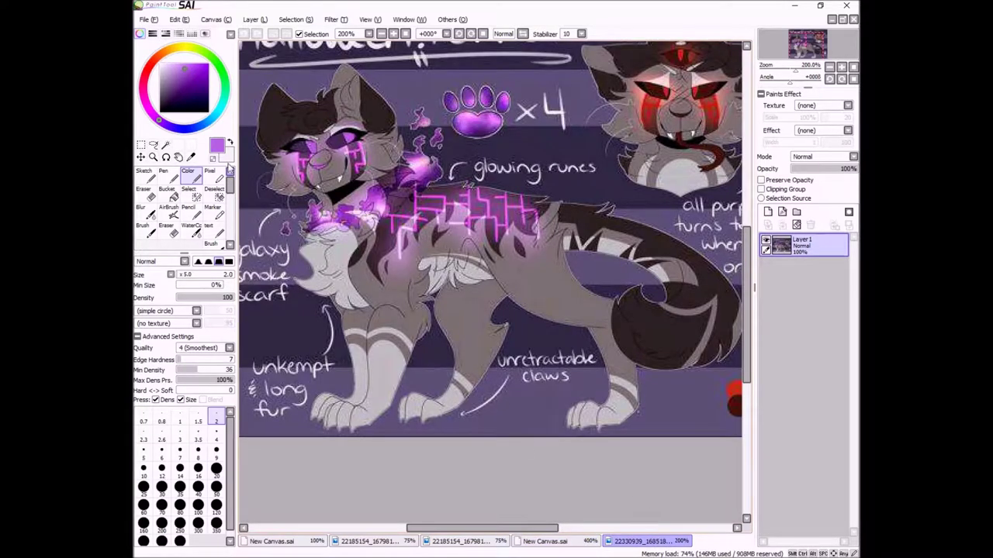
{"action": "left_click", "coordinate": [545, 541]}
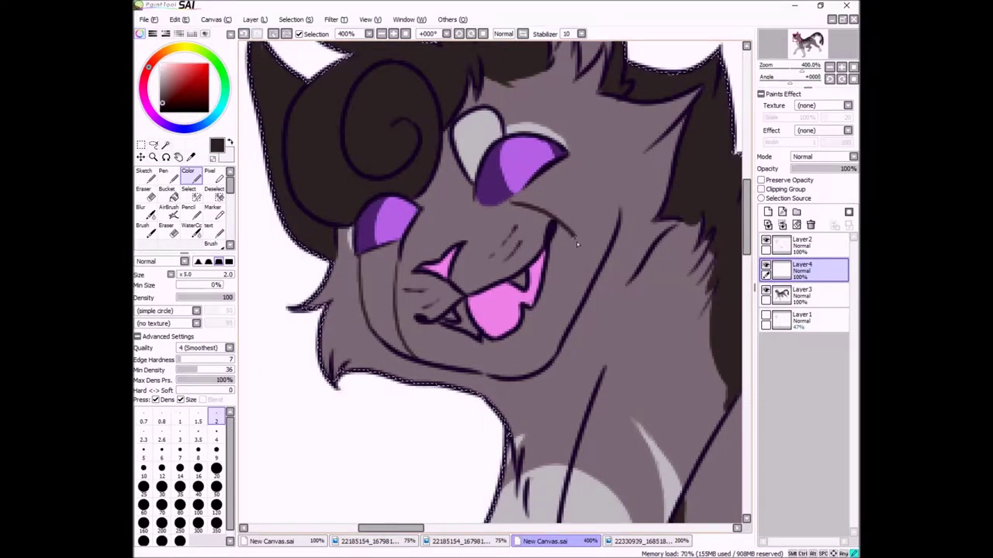
{"action": "key", "text": "Down"}
{"action": "left_click_drag", "start_coordinate": [512, 199], "coordinate": [567, 229]}
{"action": "left_click_drag", "start_coordinate": [509, 194], "coordinate": [600, 251]}
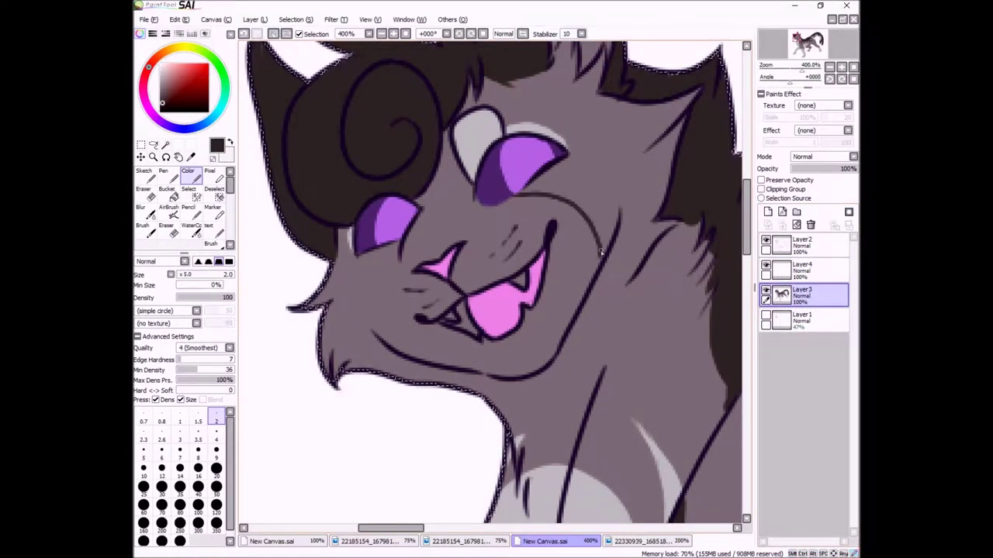
{"action": "left_click_drag", "start_coordinate": [399, 247], "coordinate": [391, 348]}
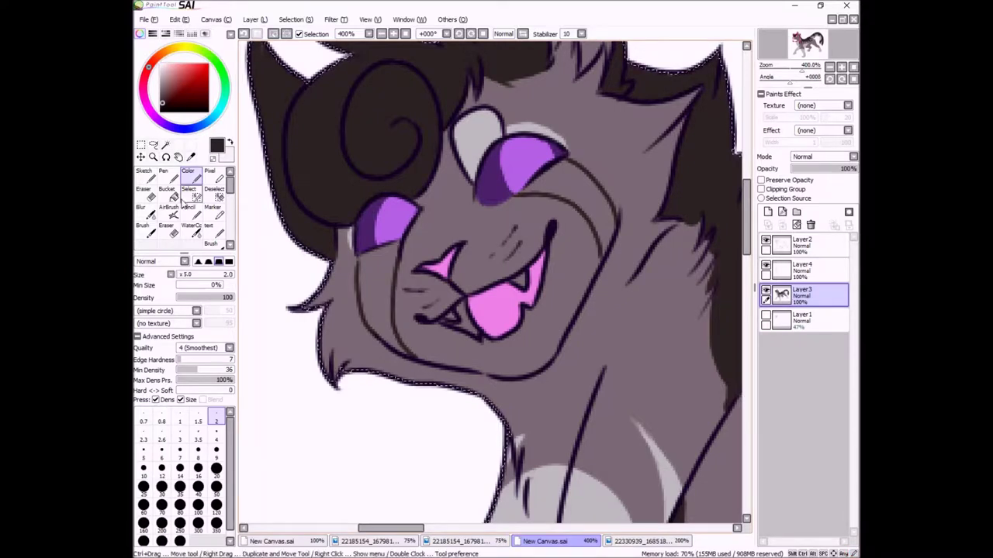
{"action": "left_click", "coordinate": [166, 189]}
{"action": "left_click", "coordinate": [380, 303]}
{"action": "left_click", "coordinate": [581, 209]}
{"action": "left_click", "coordinate": [187, 176]}
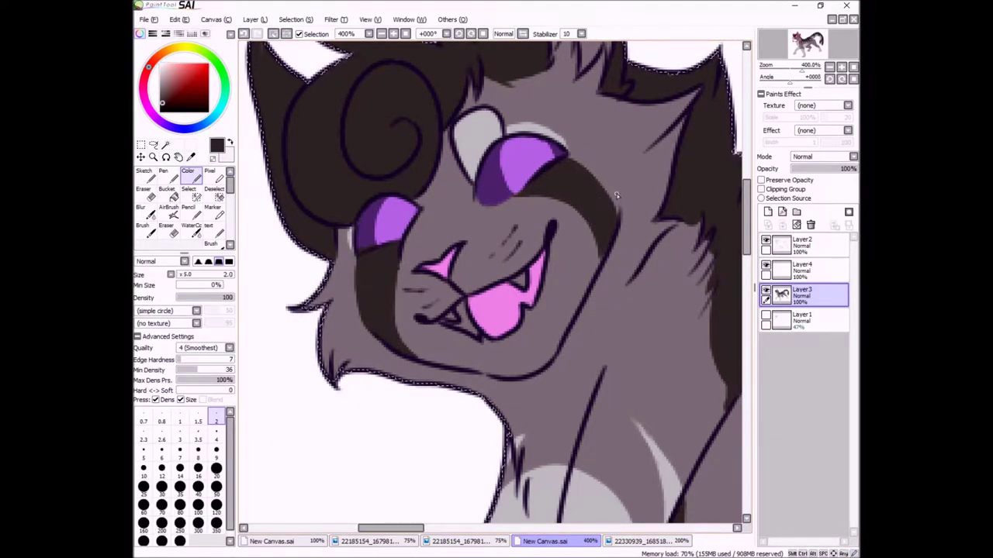
Paint the fangs in the cat's open mouth off-white using brush size 2
{"action": "left_click", "coordinate": [429, 254], "text": "alt"}
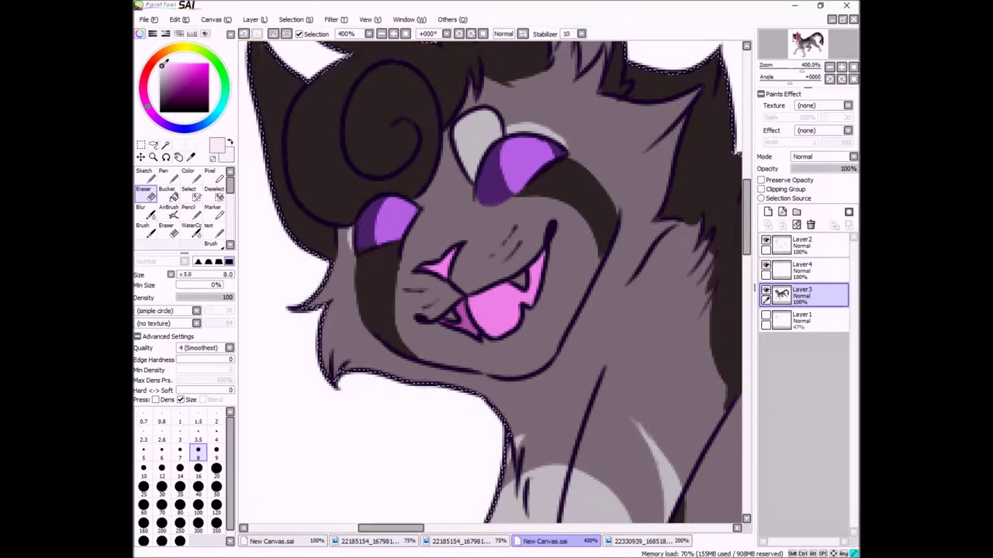
{"action": "left_click", "coordinate": [163, 63]}
{"action": "left_click", "coordinate": [188, 177]}
{"action": "left_click", "coordinate": [216, 422]}
{"action": "left_click_drag", "start_coordinate": [515, 274], "coordinate": [522, 285]}
{"action": "scroll", "coordinate": [497, 280], "scroll_direction": "down", "scroll_amount": 5}
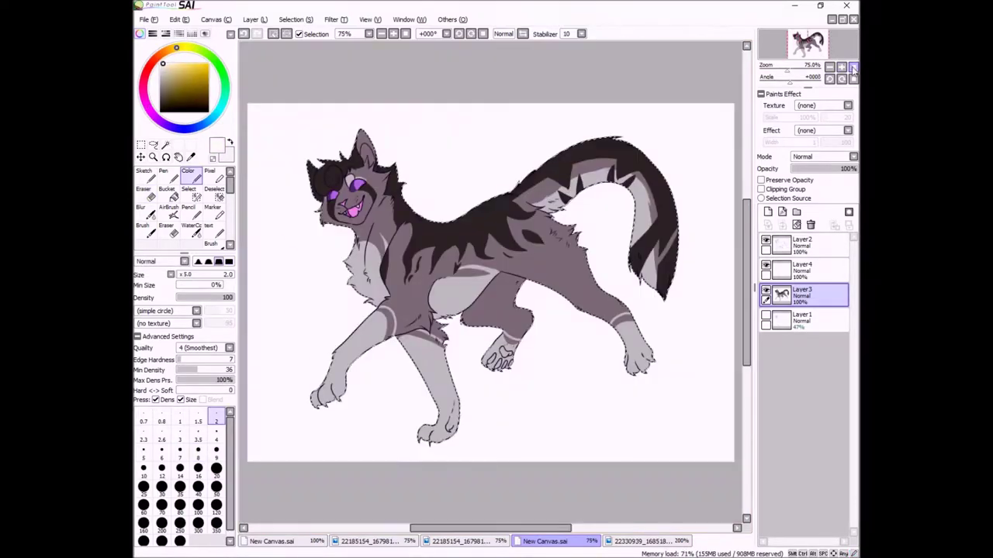
Sample dark purple from the reference and fill the raised hind paw's pads with it on a new layer above Layer4
{"action": "scroll", "coordinate": [496, 311], "scroll_direction": "up", "scroll_amount": 5}
{"action": "scroll", "coordinate": [629, 511], "scroll_direction": "down", "scroll_amount": 5}
{"action": "left_click", "coordinate": [640, 541]}
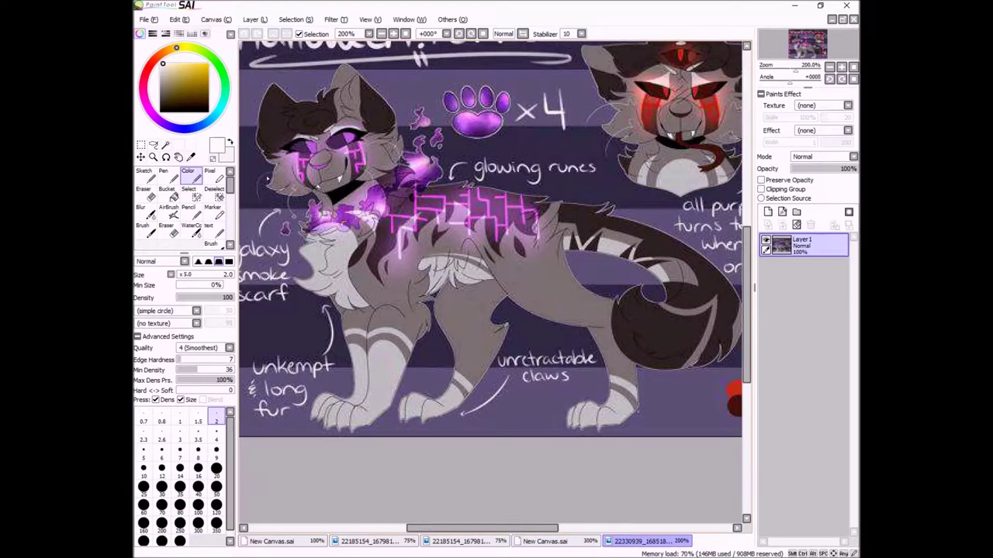
{"action": "left_click", "coordinate": [496, 288], "text": "alt"}
{"action": "left_click", "coordinate": [545, 541]}
{"action": "left_click", "coordinate": [767, 212]}
{"action": "key", "text": "alt"}
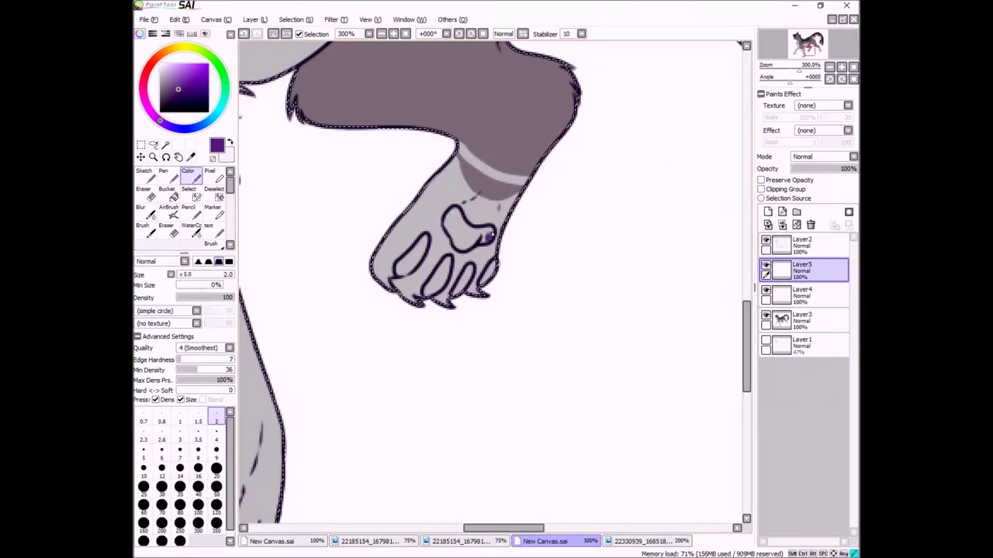
{"action": "key", "text": "g"}
{"action": "left_click", "coordinate": [496, 271]}
{"action": "left_click", "coordinate": [405, 259]}
{"action": "key", "text": "b"}
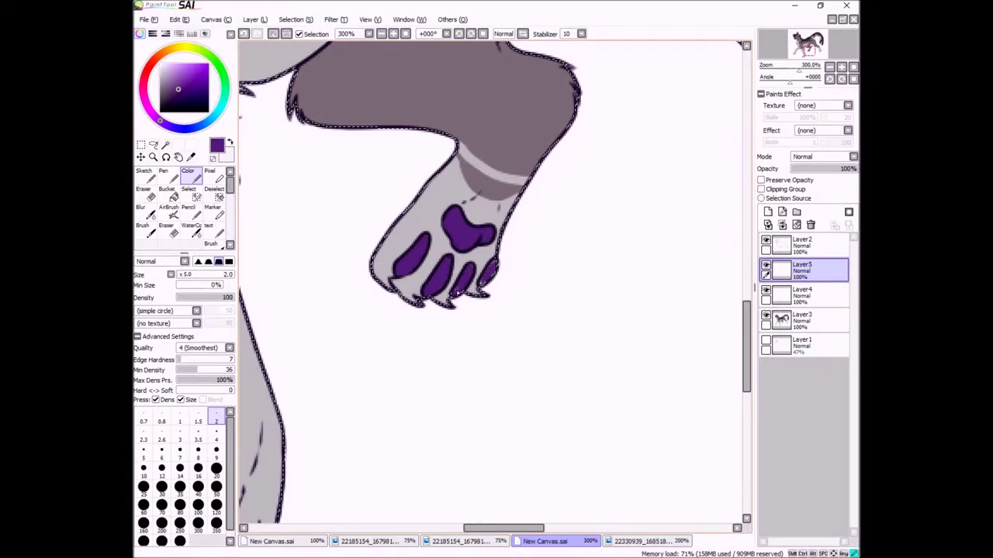
Shade the paw pads with magenta and light pink on a new clipped layer using the WaterColor brush at size 8
{"action": "left_click", "coordinate": [767, 212]}
{"action": "left_click", "coordinate": [761, 189]}
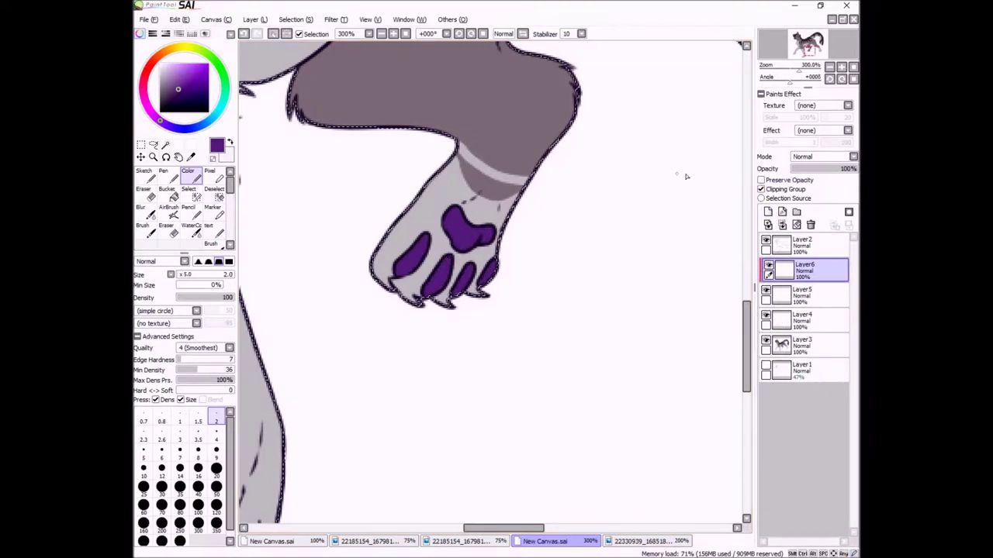
{"action": "left_click", "coordinate": [190, 229]}
{"action": "left_click", "coordinate": [200, 72]}
{"action": "left_click", "coordinate": [198, 441]}
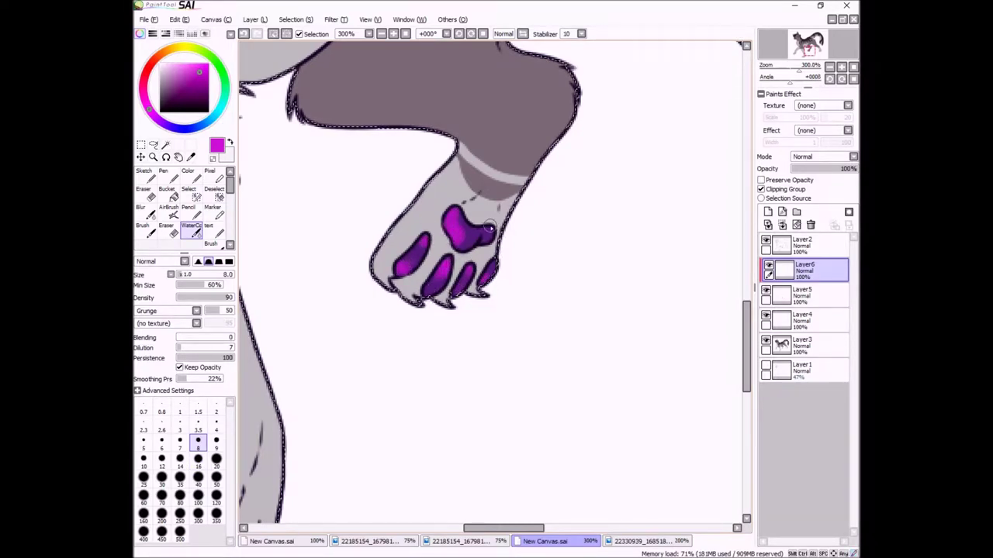
{"action": "left_click", "coordinate": [186, 62]}
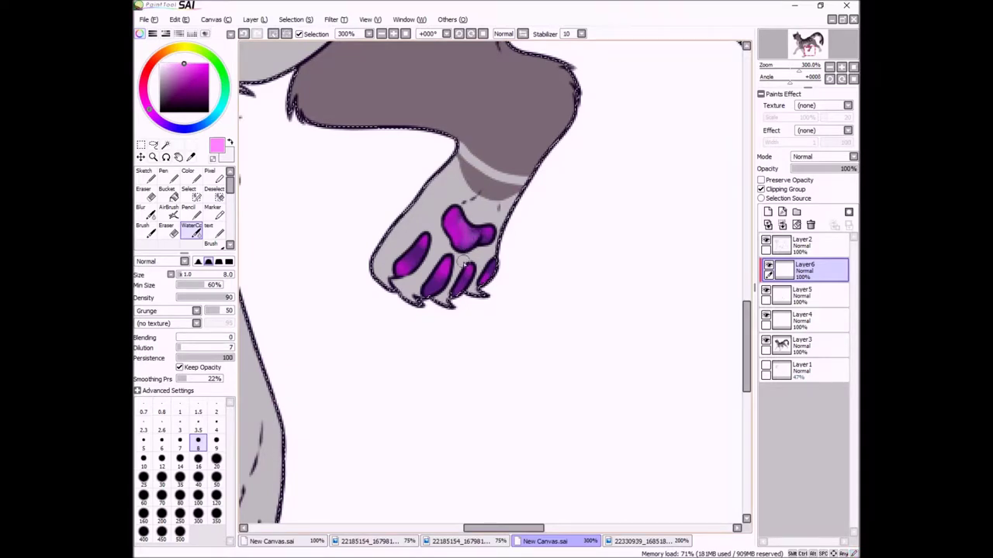
Dot pale pink star specks across the paw pads on a new clipped layer using brush size 2
{"action": "left_click", "coordinate": [768, 211]}
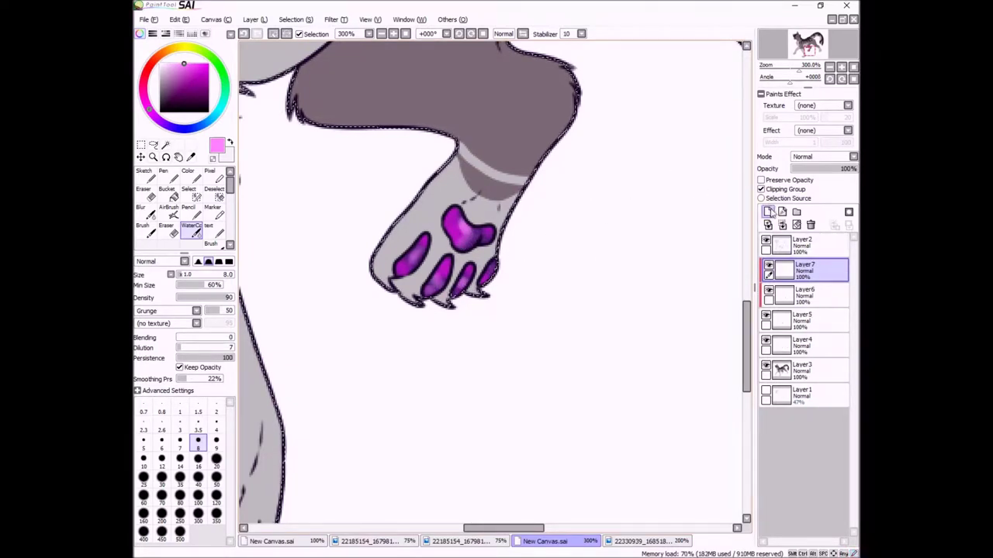
{"action": "key", "text": "ctrl+shift+n"}
{"action": "key", "text": "c"}
{"action": "left_click", "coordinate": [413, 257]}
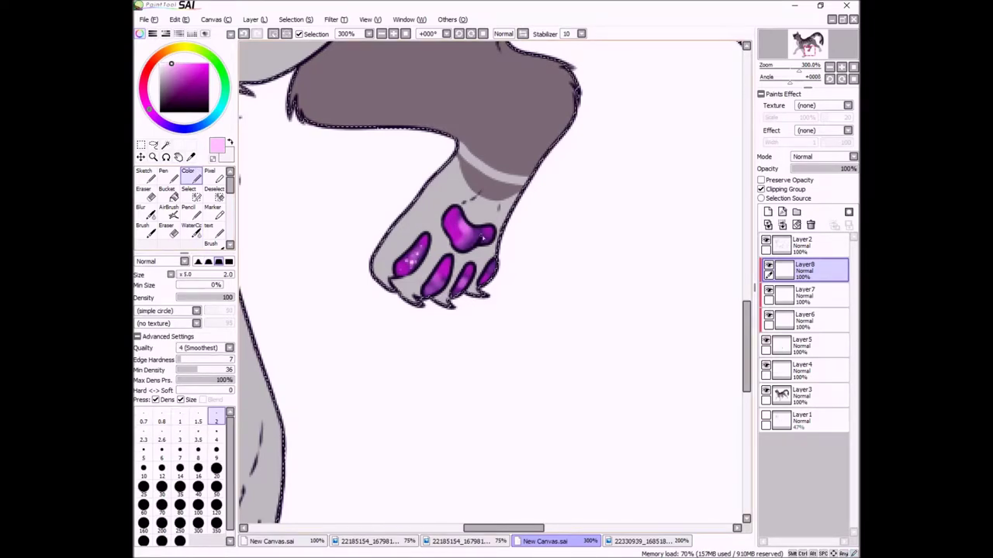
{"action": "left_click", "coordinate": [447, 268]}
Add dark purple watercolour shading to the paw pads on another clipped layer and move it directly beneath Layer8
{"action": "left_click", "coordinate": [803, 345]}
{"action": "key", "text": "ctrl+shift+n"}
{"action": "left_click", "coordinate": [192, 86]}
{"action": "left_click", "coordinate": [203, 224]}
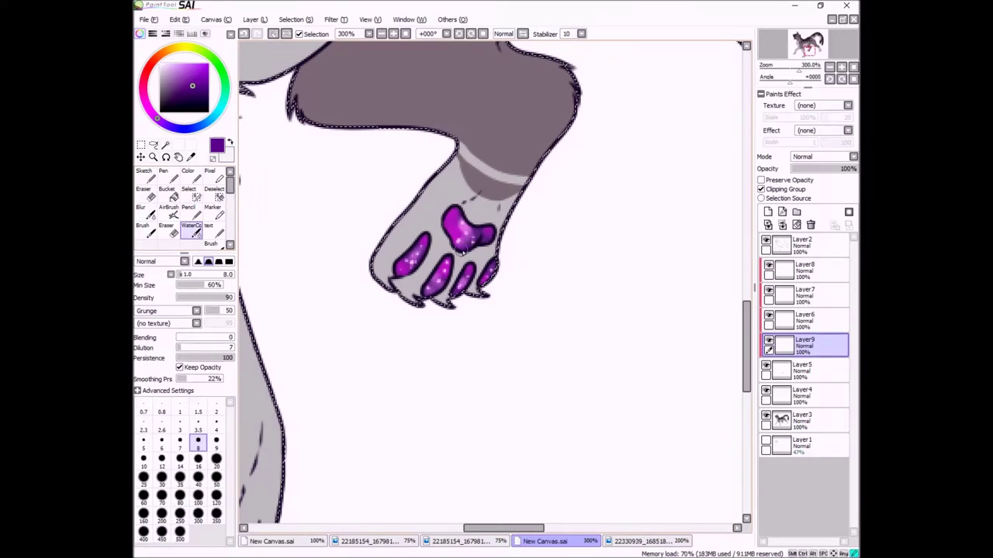
{"action": "key", "text": "ctrl+Up"}
{"action": "key", "text": "ctrl+Up"}
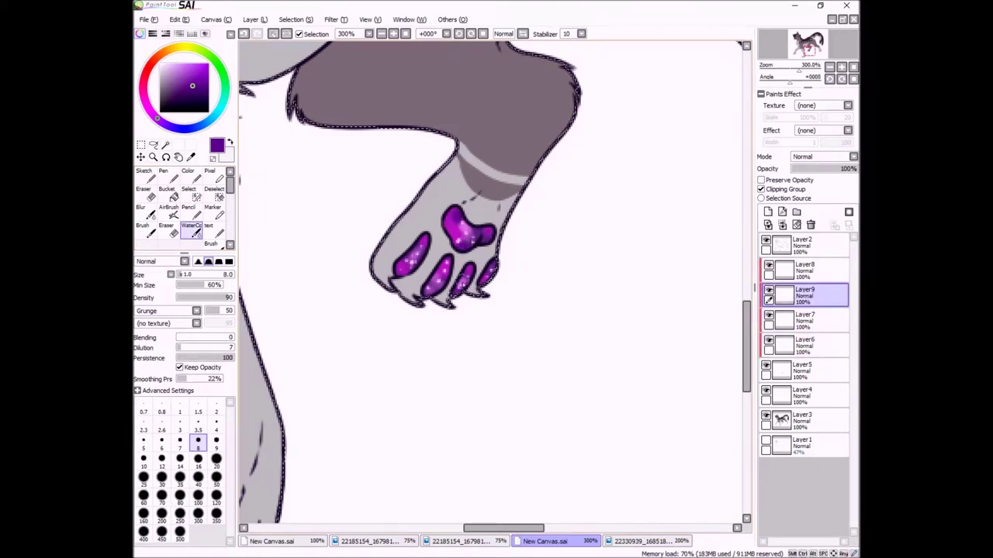
Colour the ear on Layer3 with the mouth's light pink on its outer part and a darker pink inside
{"action": "left_click", "coordinate": [844, 71]}
{"action": "scroll", "coordinate": [442, 311], "scroll_direction": "up", "scroll_amount": 5}
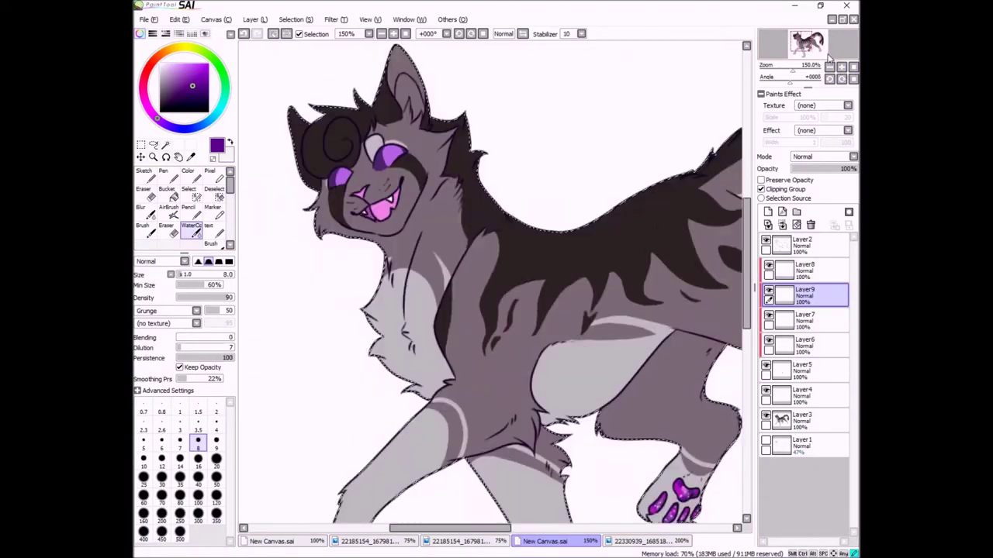
{"action": "left_click", "coordinate": [442, 407], "text": "ctrl+shift"}
{"action": "key", "text": "alt"}
{"action": "left_click", "coordinate": [422, 415], "text": "alt"}
{"action": "left_click", "coordinate": [166, 190]}
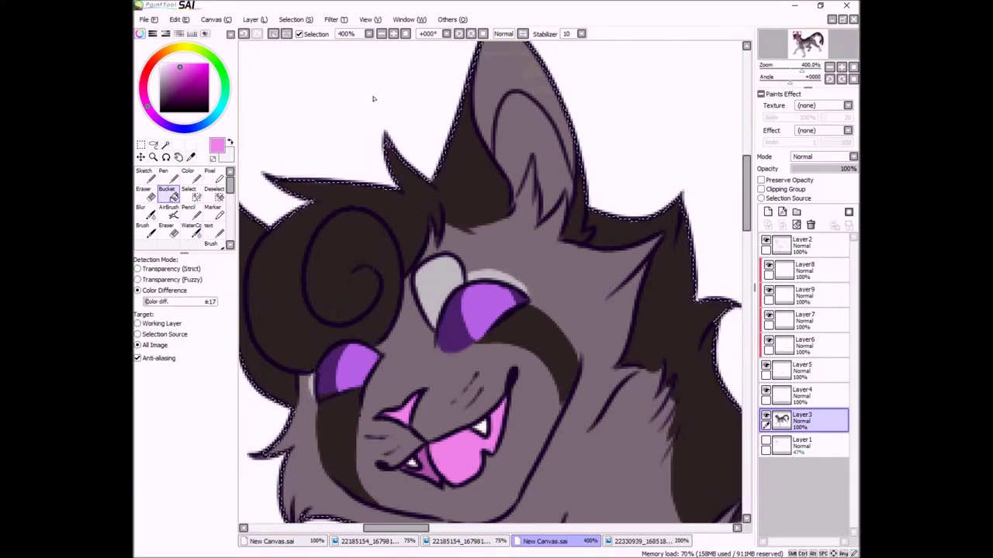
{"action": "left_click", "coordinate": [528, 124]}
{"action": "left_click", "coordinate": [192, 177]}
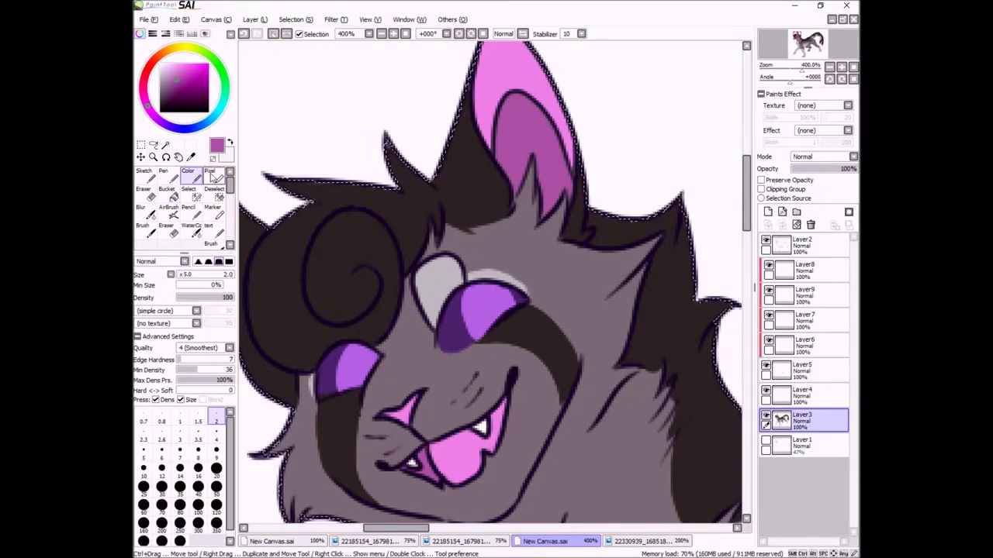
{"action": "left_click", "coordinate": [570, 168], "text": "alt"}
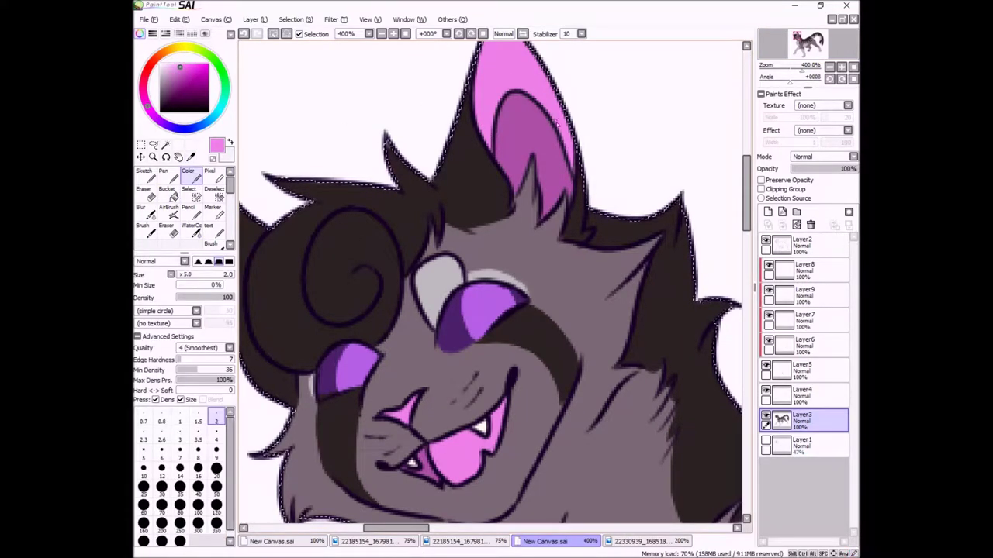
{"action": "scroll", "coordinate": [543, 310], "scroll_direction": "down", "scroll_amount": 4}
Outline the reference's smoke scarf around the neck on a new top layer, using brush size 1 and the sampled line-art colour
{"action": "left_click", "coordinate": [632, 540]}
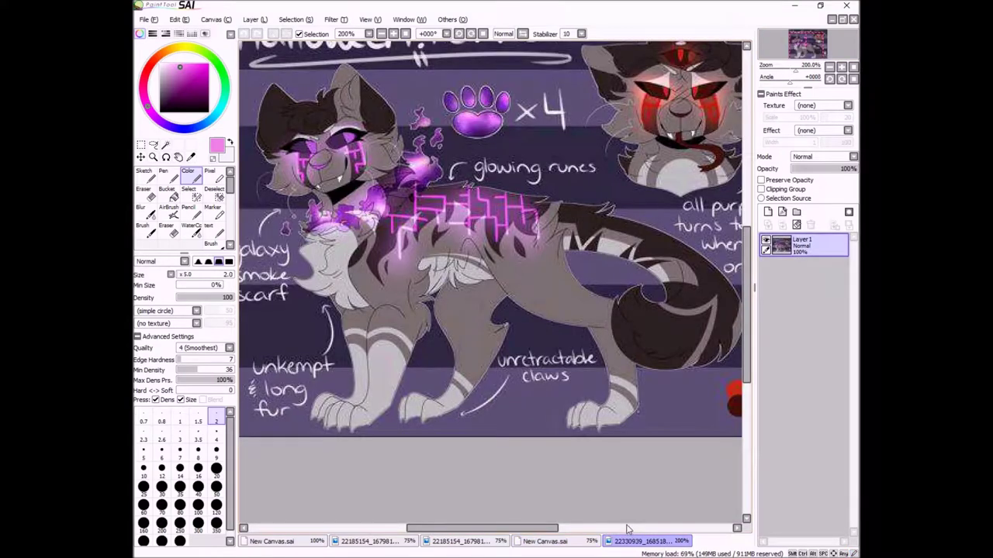
{"action": "left_click", "coordinate": [585, 539]}
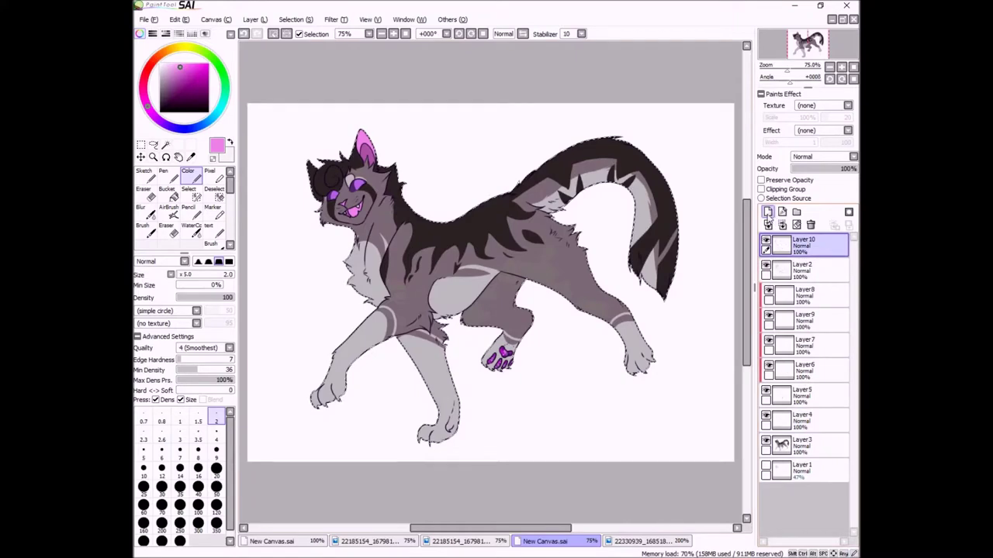
{"action": "key", "text": "b"}
{"action": "scroll", "coordinate": [489, 279], "scroll_direction": "up", "scroll_amount": 4}
{"action": "left_click", "coordinate": [638, 540]}
{"action": "left_click", "coordinate": [586, 540]}
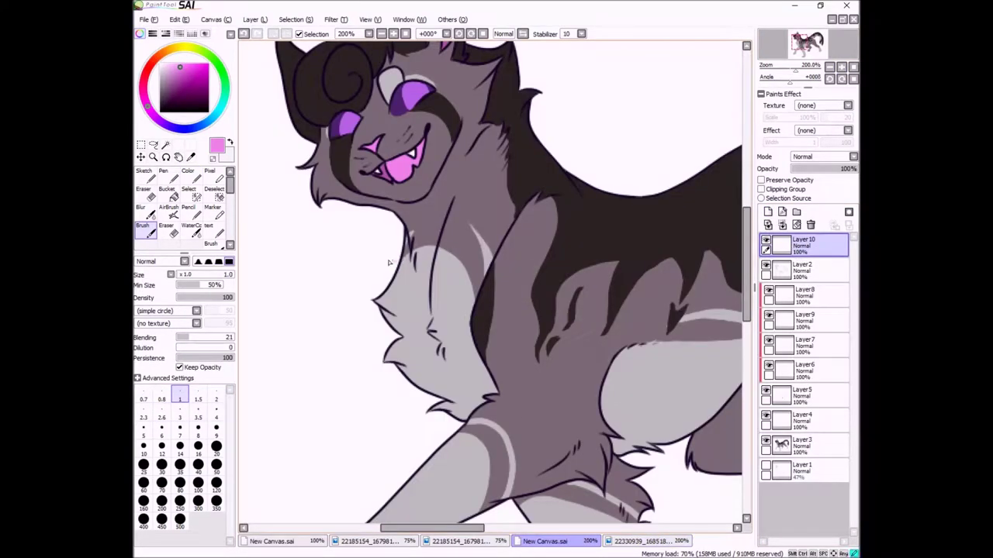
{"action": "key", "text": "ctrl+z"}
{"action": "left_click", "coordinate": [405, 267], "text": "alt"}
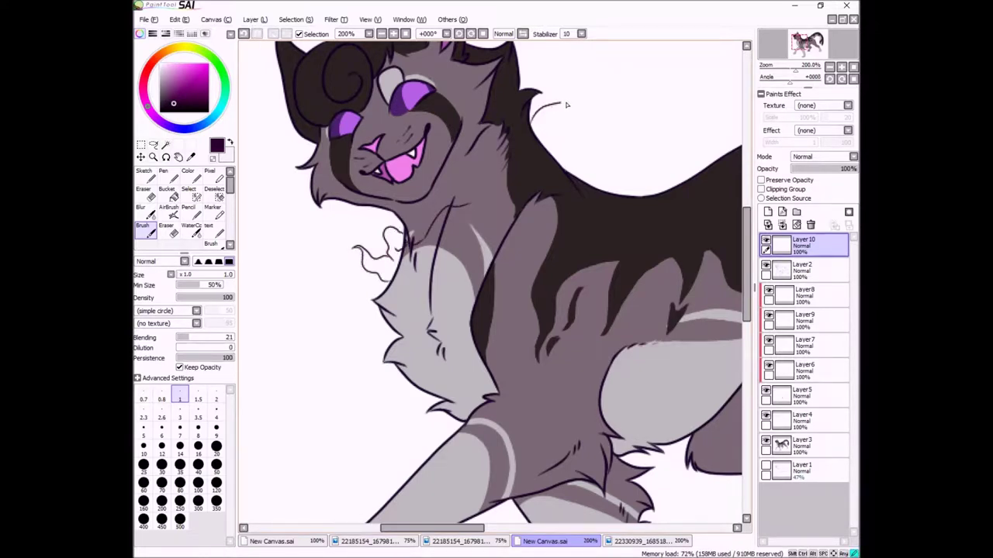
{"action": "left_click_drag", "start_coordinate": [398, 277], "coordinate": [444, 314]}
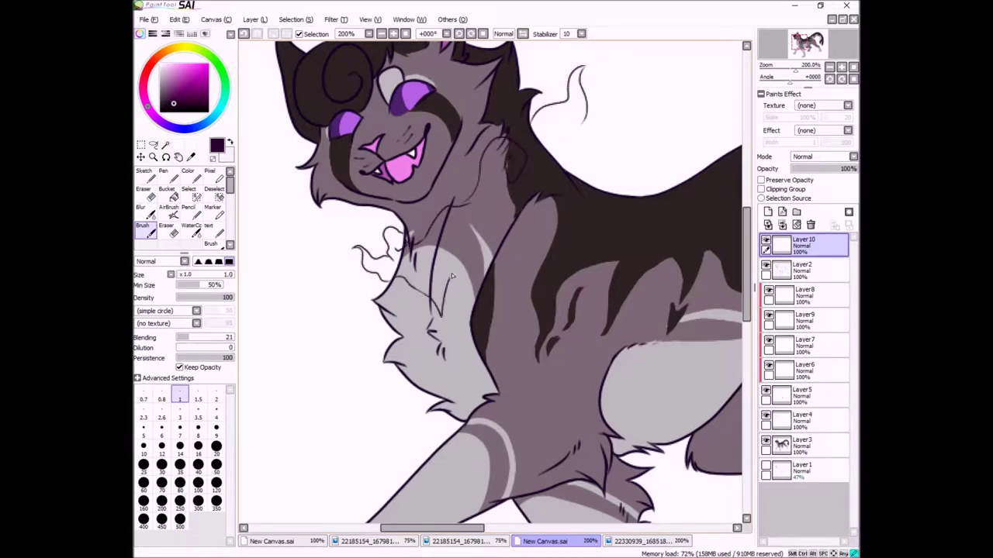
{"action": "mouse_move", "coordinate": [586, 120]}
{"action": "left_mouse_down"}
{"action": "mouse_move", "coordinate": [611, 60]}
{"action": "mouse_move", "coordinate": [627, 51]}
{"action": "mouse_move", "coordinate": [616, 138]}
{"action": "left_mouse_up"}
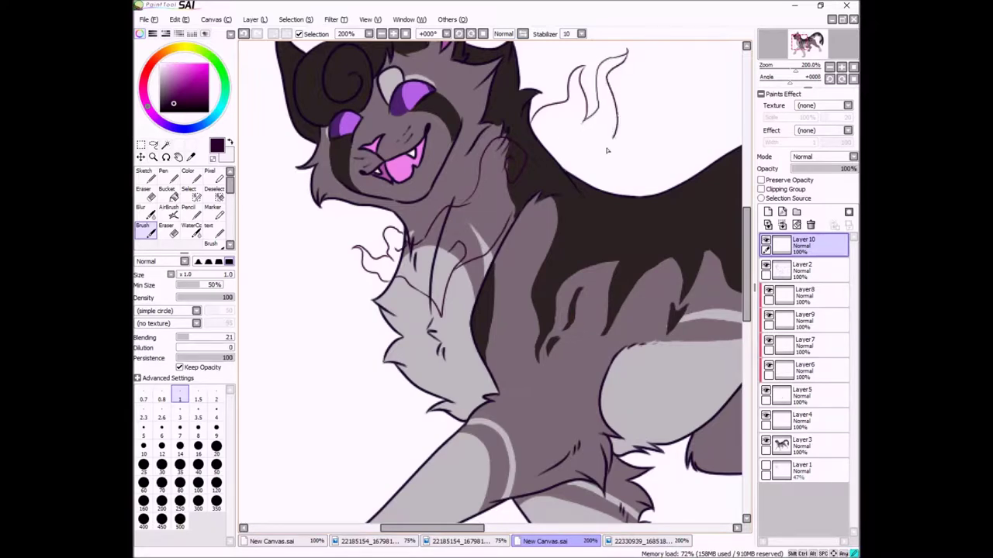
Finish the scarf outline with detached flames behind the neck and small wisps in front of the chest
{"action": "left_click_drag", "start_coordinate": [797, 60], "coordinate": [796, 57]}
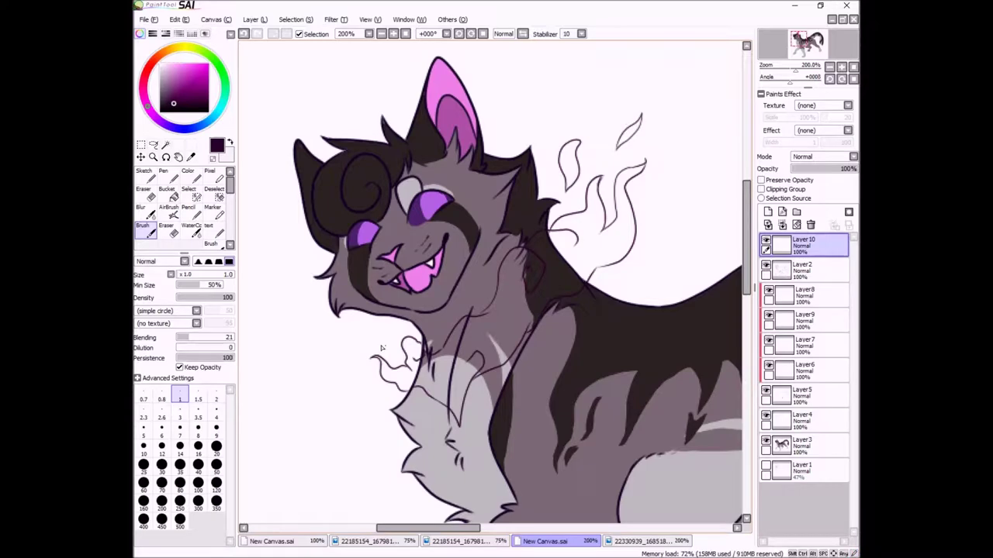
{"action": "key", "text": "ctrl+z"}
{"action": "left_click_drag", "start_coordinate": [365, 346], "coordinate": [390, 355]}
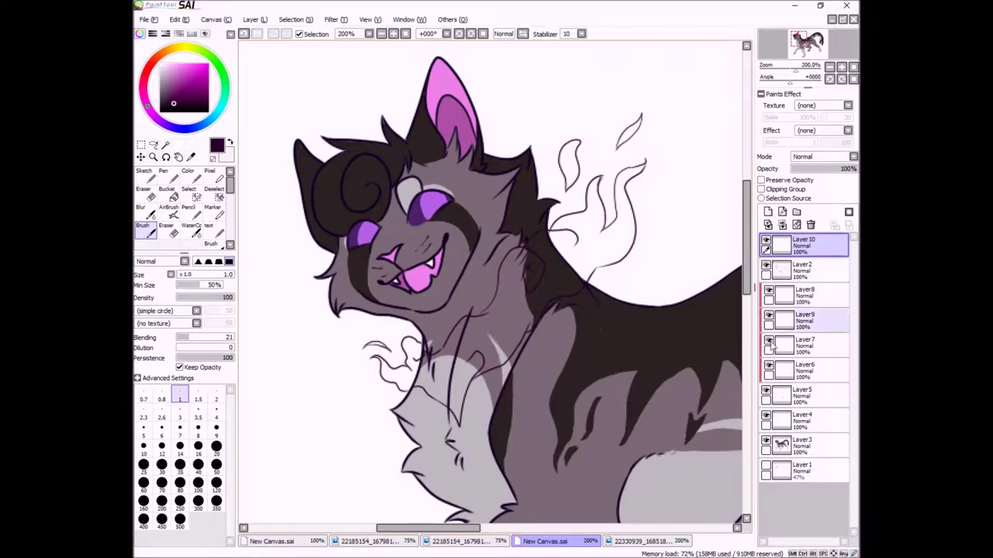
Select the smoke scarf's shape and paint it bright purple with brush size 20 on a new layer beneath the outline
{"action": "left_click", "coordinate": [636, 541]}
{"action": "left_click", "coordinate": [545, 541]}
{"action": "key", "text": "s"}
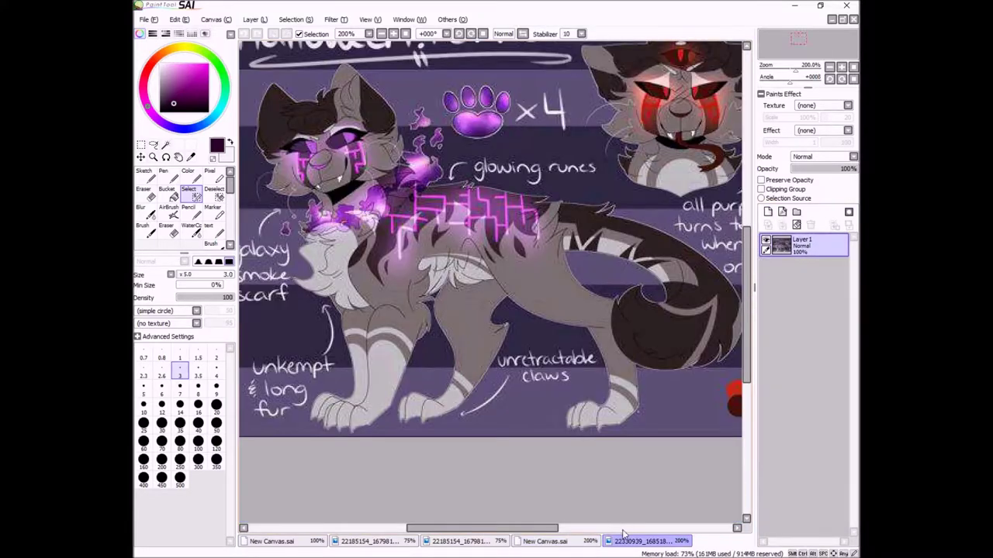
{"action": "left_click", "coordinate": [626, 541]}
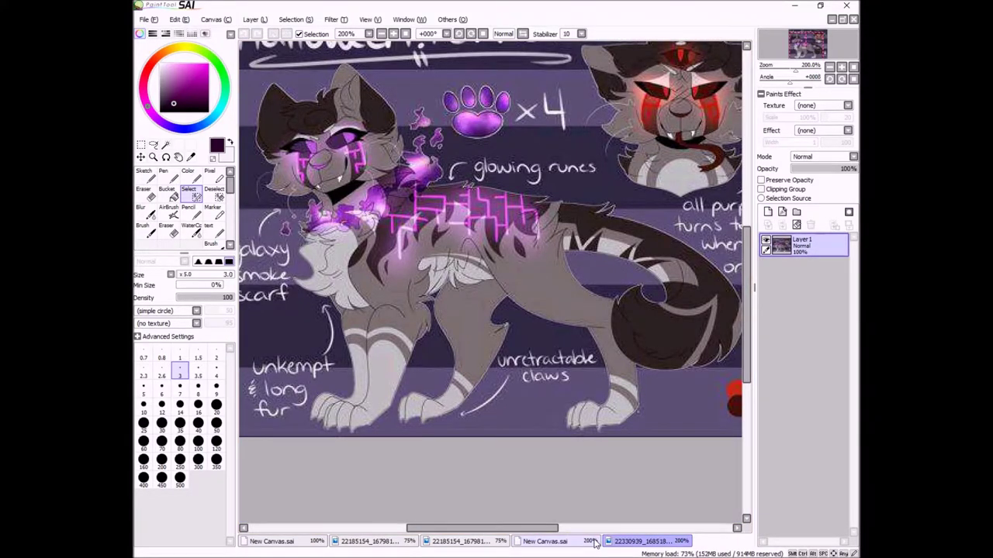
{"action": "left_click", "coordinate": [593, 541]}
{"action": "left_click", "coordinate": [198, 72]}
{"action": "left_click", "coordinate": [187, 171]}
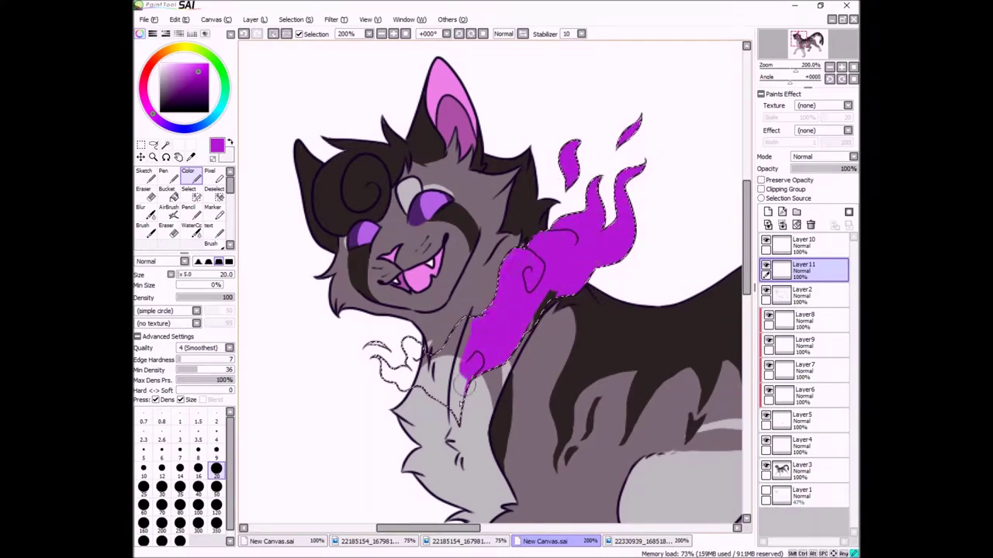
Try a darker purple shadow directly on the scarf's Layer11 fill and paint back over it with bright purple
{"action": "left_click", "coordinate": [194, 86]}
{"action": "left_click", "coordinate": [192, 229]}
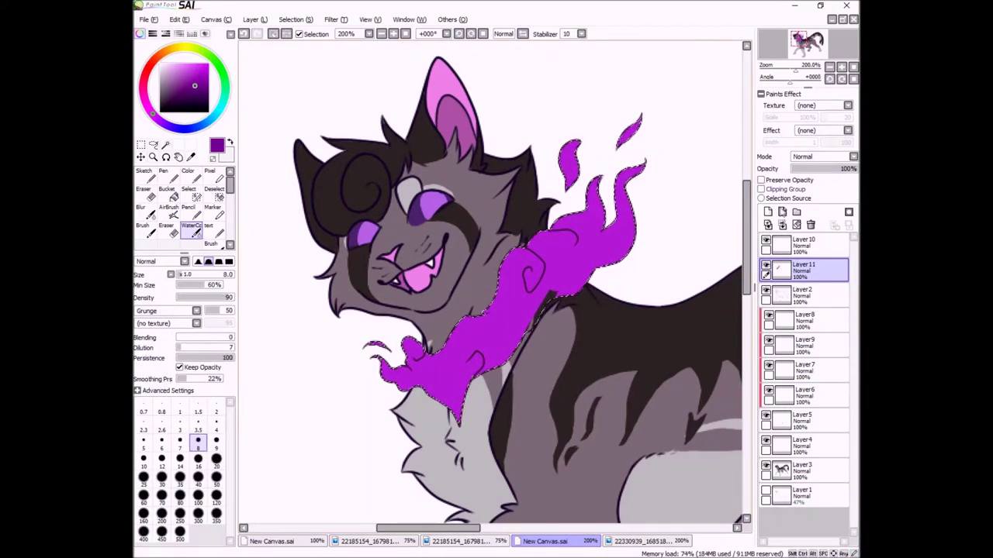
{"action": "left_click", "coordinate": [767, 212]}
{"action": "left_click", "coordinate": [803, 293]}
{"action": "left_click", "coordinate": [188, 171]}
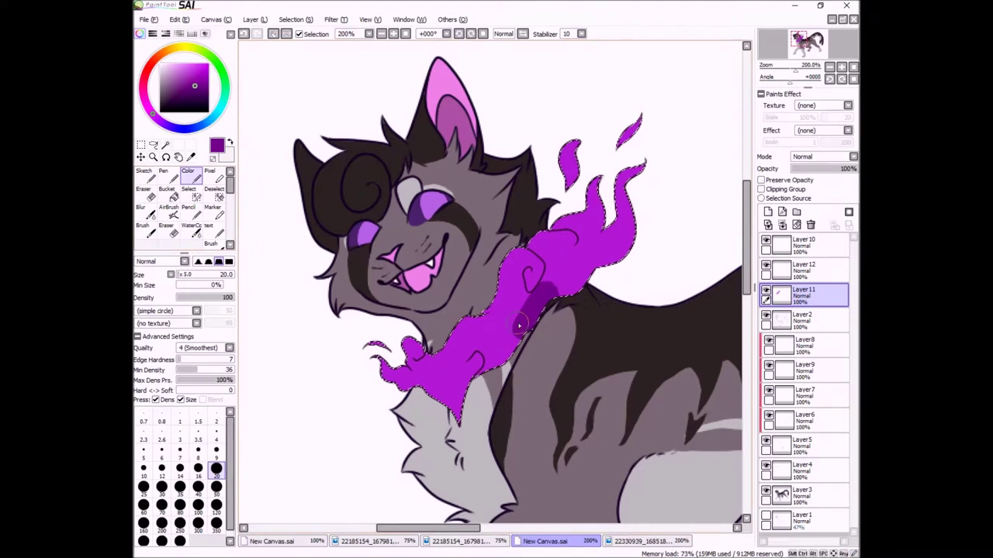
{"action": "left_click", "coordinate": [198, 71]}
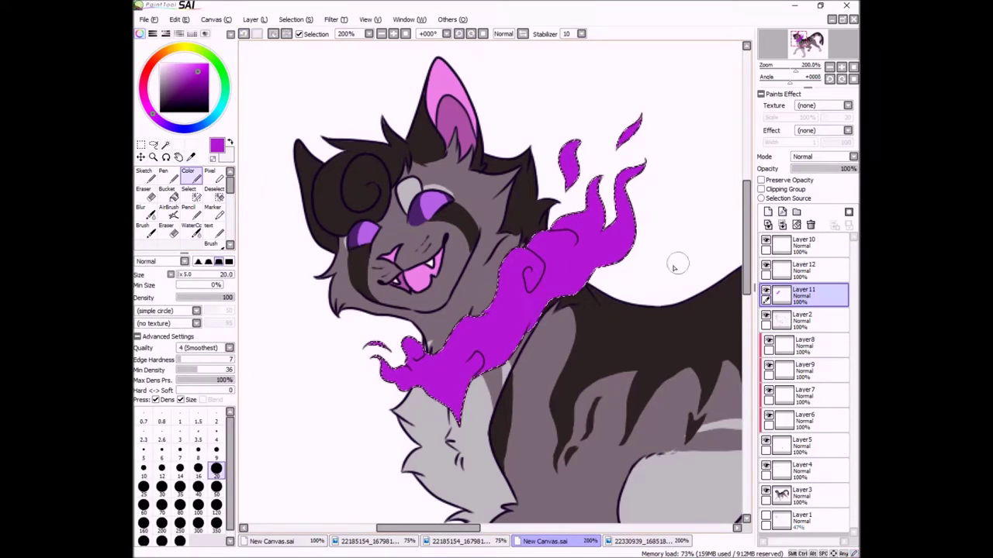
Try dark purple watercolour shading along the scarf's edges and folds on Layer12, and delete that layer
{"action": "left_click", "coordinate": [803, 269]}
{"action": "left_click", "coordinate": [191, 229]}
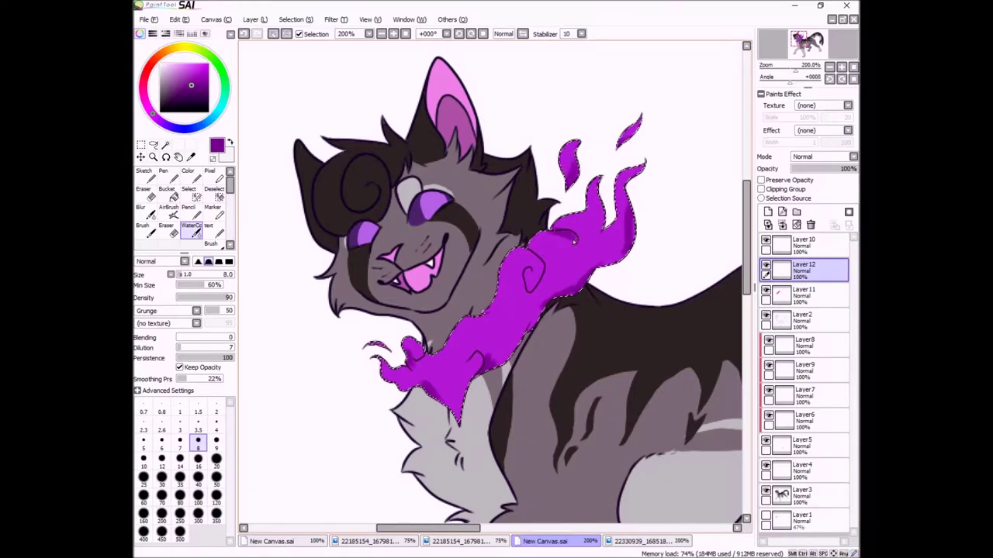
{"action": "left_click", "coordinate": [647, 540]}
{"action": "left_click", "coordinate": [545, 541]}
{"action": "left_click", "coordinate": [803, 293]}
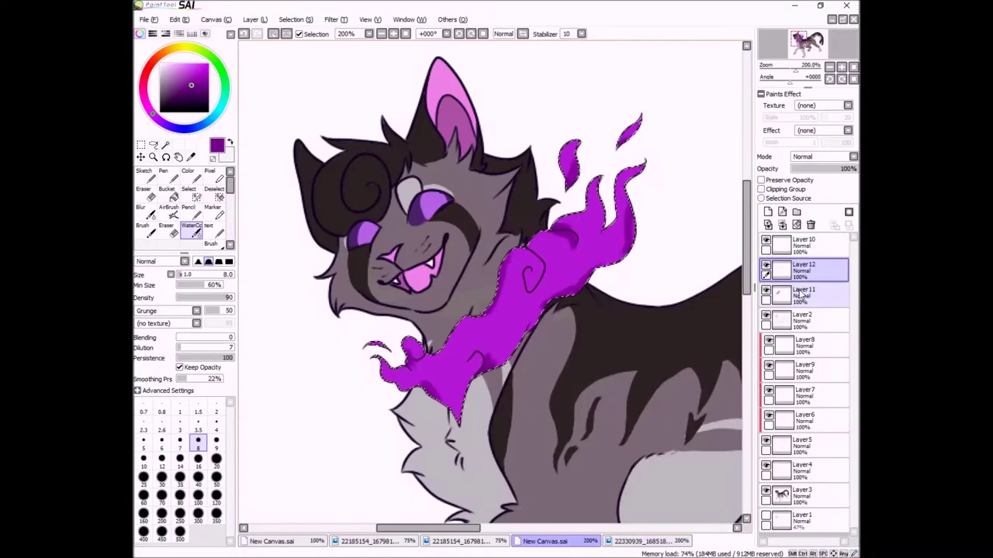
{"action": "left_click", "coordinate": [810, 224]}
{"action": "key", "text": "ctrl+z"}
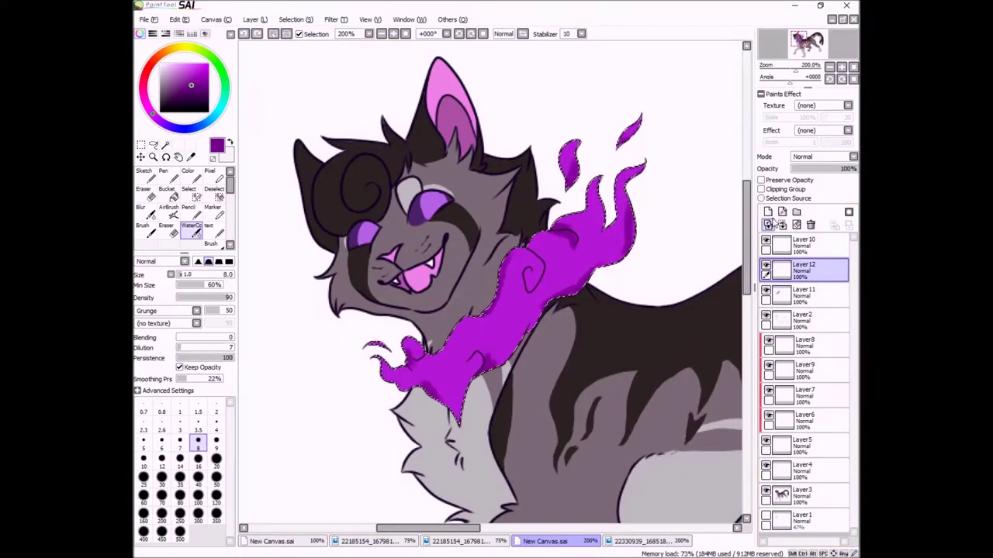
Repaint the whole smoke scarf on Layer11 in very dark purple using brush size 20
{"action": "left_click", "coordinate": [425, 332], "text": "alt"}
{"action": "key", "text": "c"}
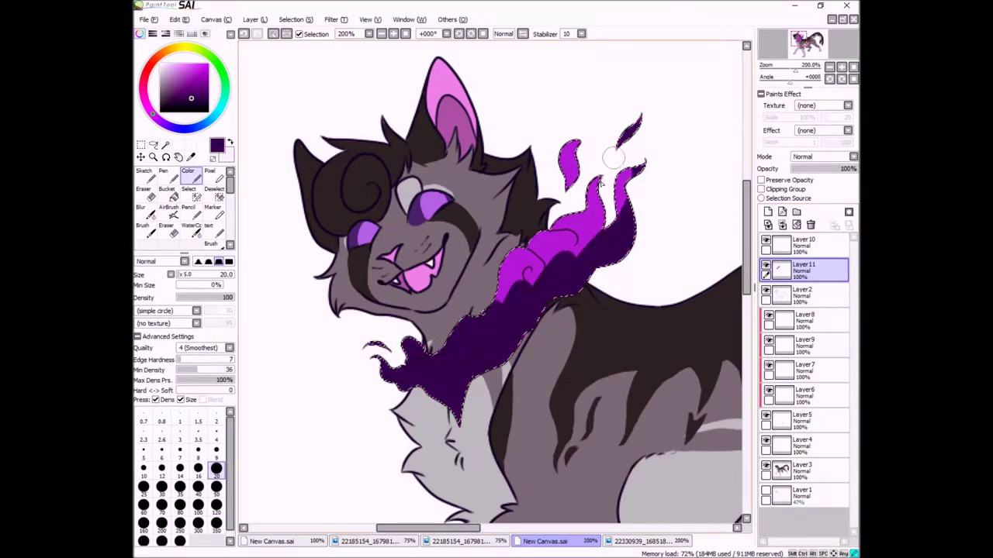
{"action": "key", "text": "ctrl+z"}
Paint a medium purple watercolour glow along the middle of the scarf on a new layer above Layer11 using brush size 20
{"action": "left_click", "coordinate": [501, 316], "text": "alt"}
{"action": "key", "text": "w"}
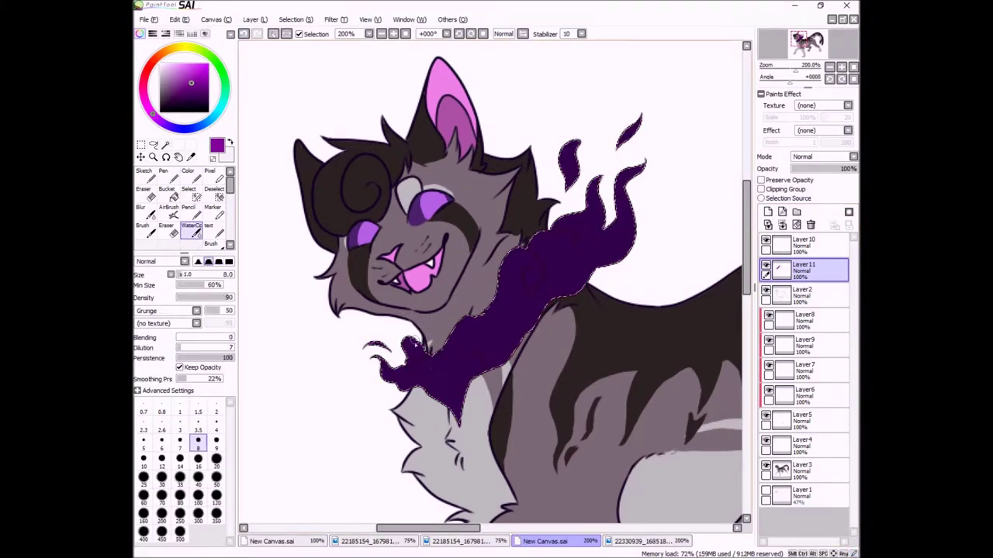
{"action": "left_click", "coordinate": [767, 211]}
{"action": "key", "text": "bracketright"}
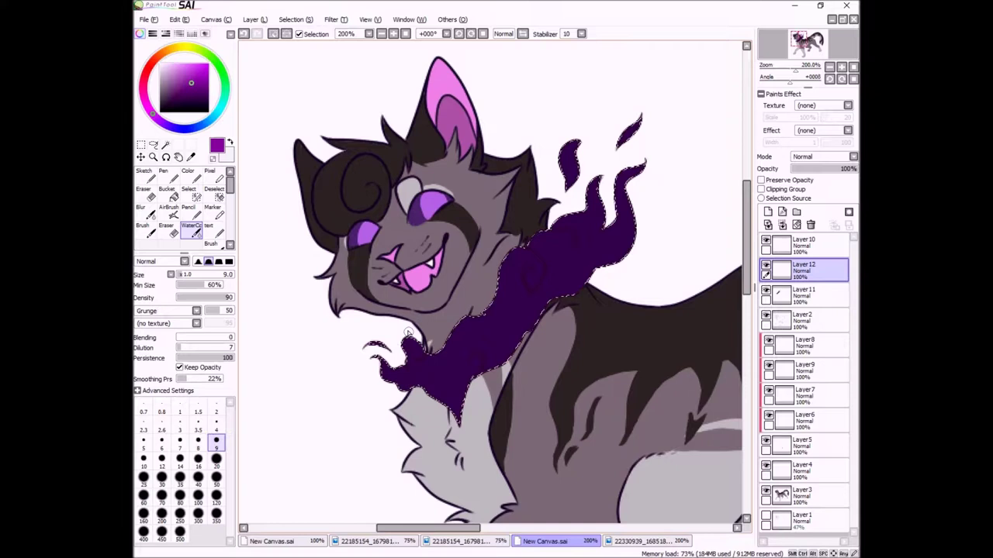
{"action": "key", "text": "bracketright"}
{"action": "key", "text": "bracketright"}
{"action": "key", "text": "bracketright"}
{"action": "key", "text": "bracketright"}
{"action": "key", "text": "bracketright"}
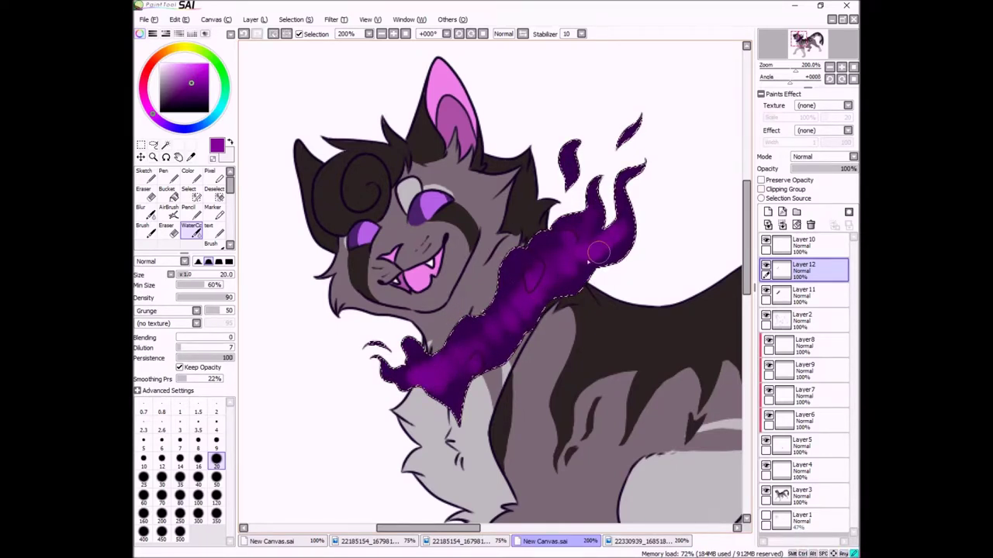
Add brighter purple and light pink-purple watercolour streaks across the scarf on new layers using brush size 8
{"action": "left_click", "coordinate": [767, 211]}
{"action": "left_click", "coordinate": [198, 440]}
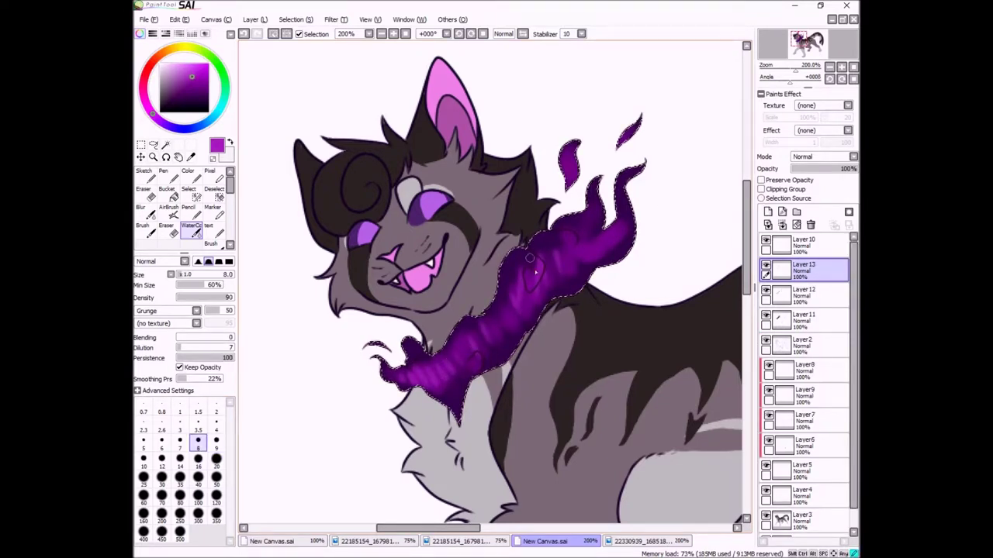
{"action": "left_click", "coordinate": [184, 65]}
{"action": "left_click", "coordinate": [767, 211]}
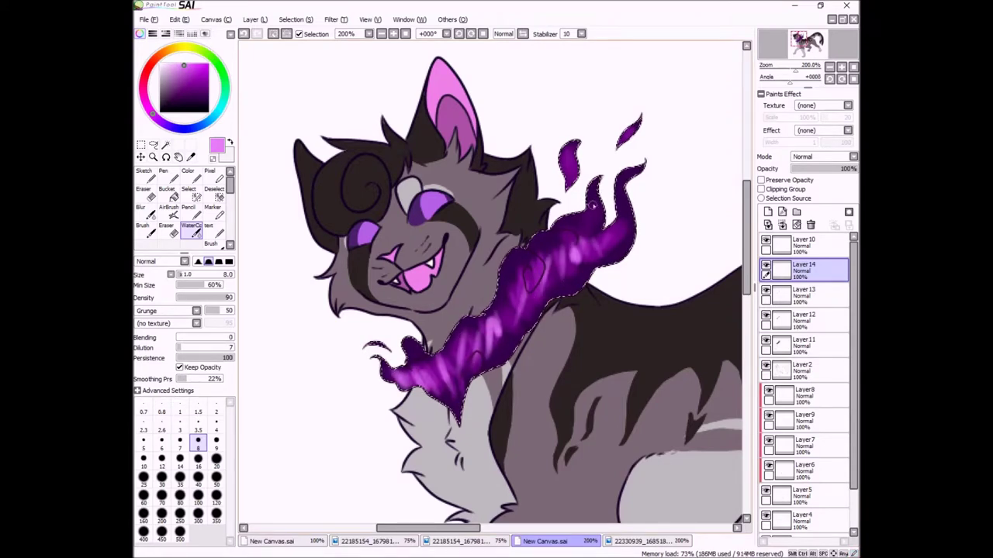
Soften the light streaks on the scarf with the Blur tool at size 12
{"action": "left_click", "coordinate": [803, 344]}
{"action": "key", "text": "b"}
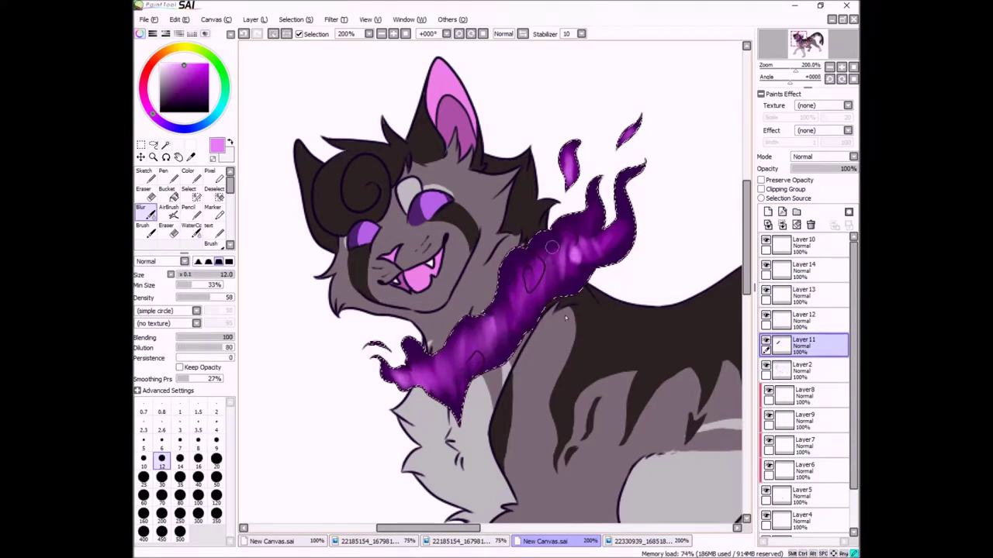
{"action": "left_click", "coordinate": [803, 319]}
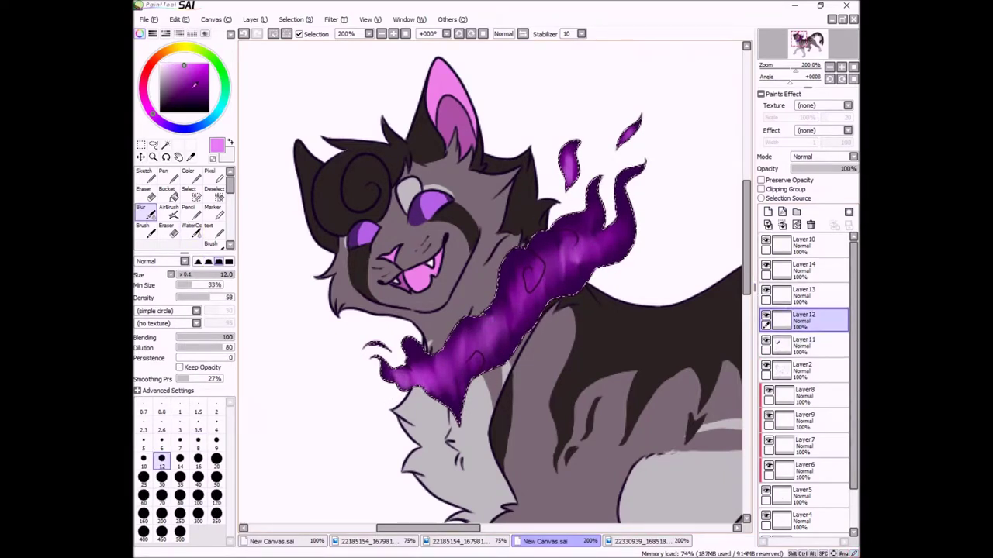
Paint pale pink zigzag highlights along the scarf with size 8 watercolour and blend them using Blur size 12
{"action": "key", "text": "w"}
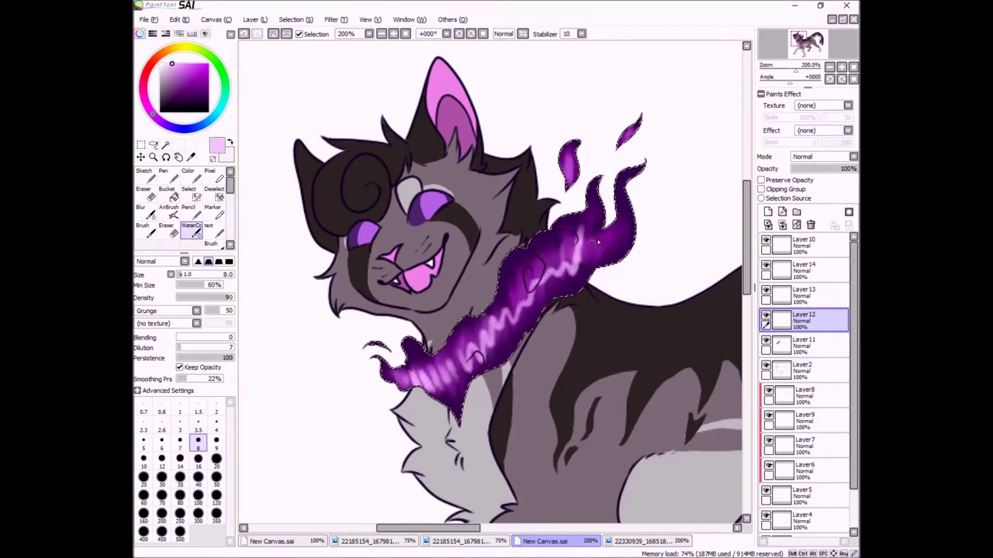
{"action": "left_click", "coordinate": [803, 343]}
{"action": "key", "text": "b"}
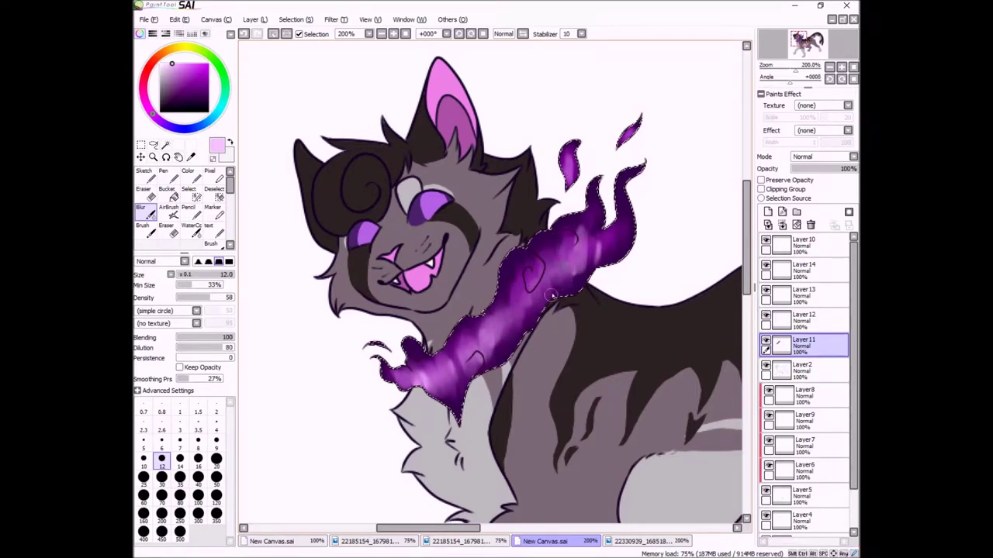
Dot small pale pink stars over the scarf with brush size 1.5 and set Layer11's opacity to 73%
{"action": "key", "text": "c"}
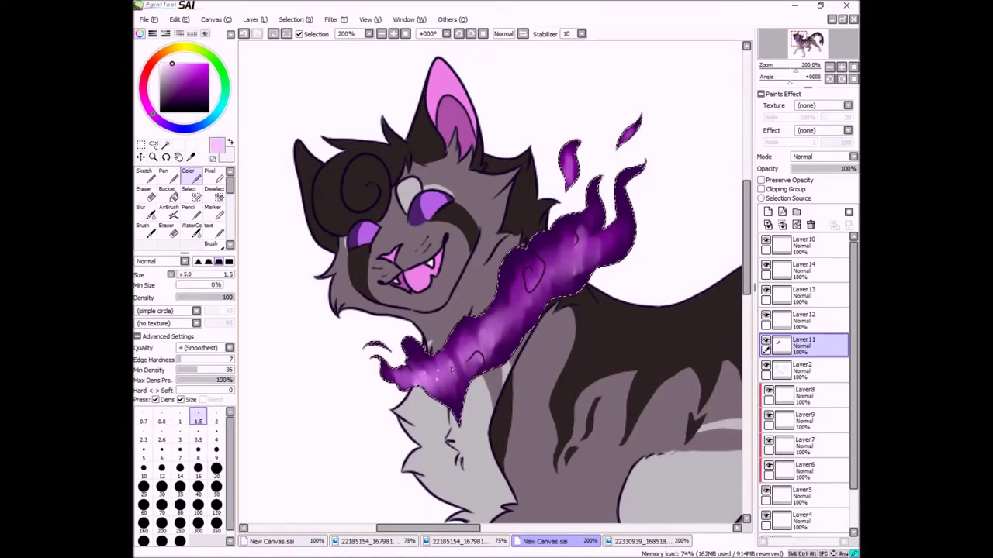
{"action": "mouse_move", "coordinate": [855, 168]}
{"action": "left_mouse_down"}
{"action": "mouse_move", "coordinate": [824, 168]}
{"action": "mouse_move", "coordinate": [839, 168]}
{"action": "left_mouse_up"}
Select the whole cat's fill on Layer3 with the Magic Wand
{"action": "left_click_drag", "start_coordinate": [795, 70], "coordinate": [792, 81]}
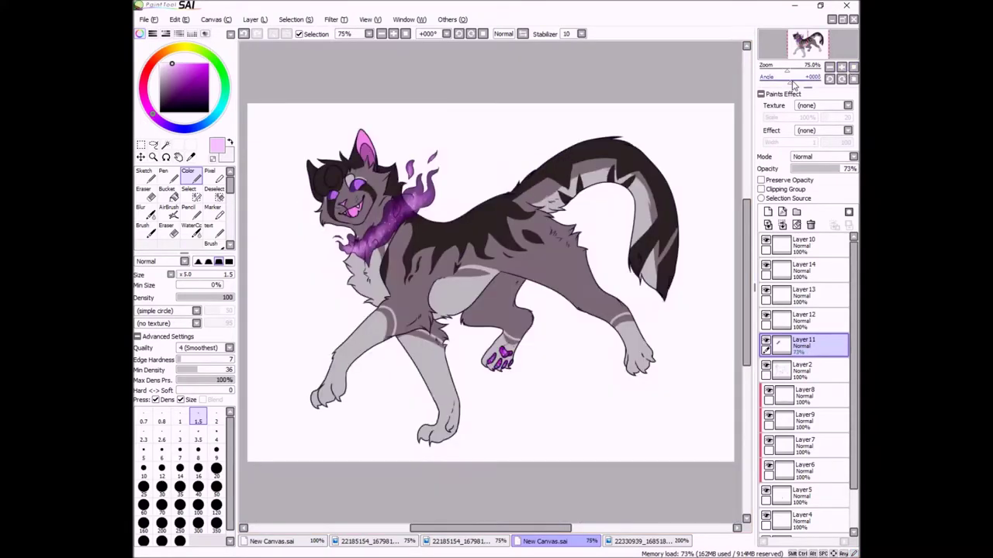
{"action": "scroll", "coordinate": [814, 373], "scroll_direction": "down", "scroll_amount": 2}
{"action": "left_click", "coordinate": [803, 500]}
{"action": "key", "text": "w"}
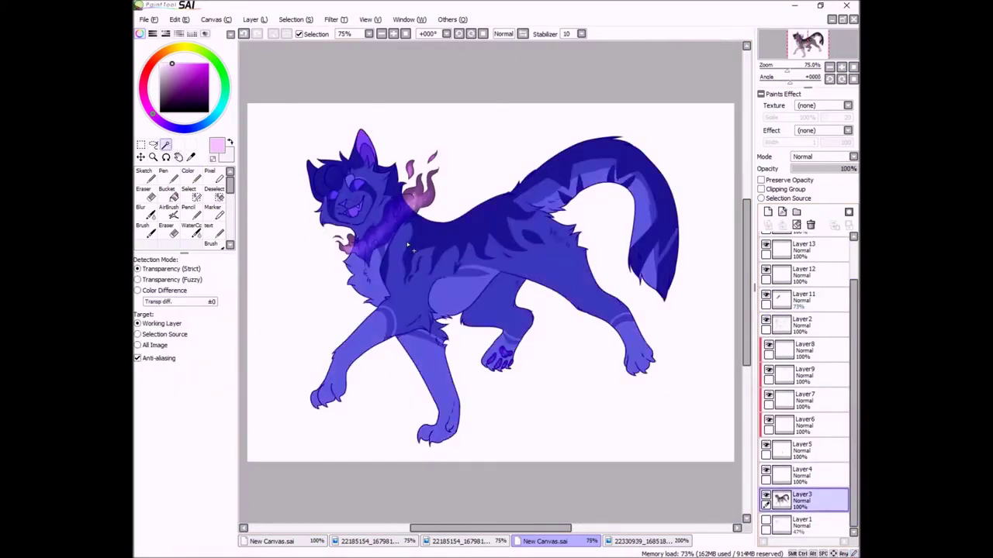
Sample the glowing runes' bright purple from the reference sheet and set the brush size to 3 in the cat drawing
{"action": "key", "text": "c"}
{"action": "left_click", "coordinate": [624, 540]}
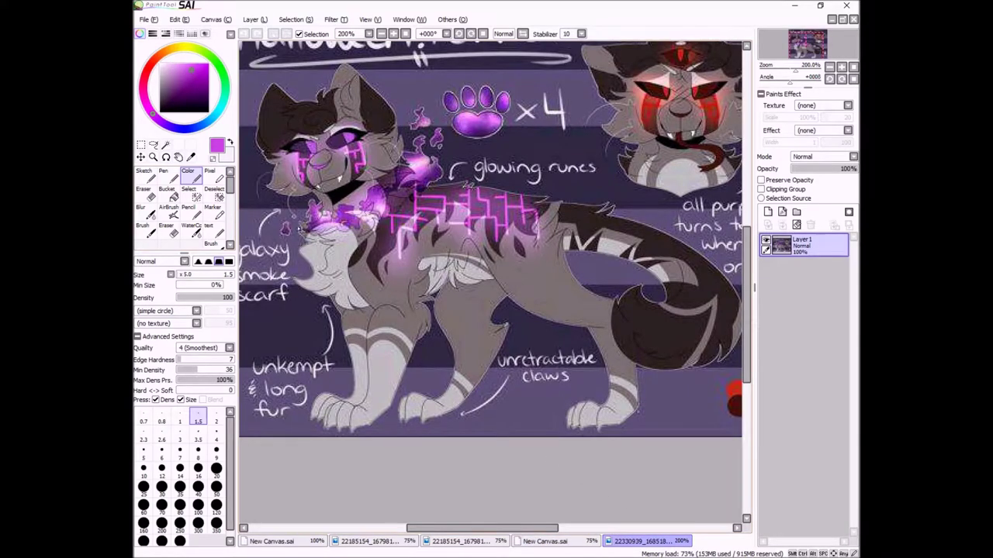
{"action": "left_click", "coordinate": [545, 541]}
{"action": "left_click", "coordinate": [198, 436]}
{"action": "scroll", "coordinate": [488, 256], "scroll_direction": "up", "scroll_amount": 4}
{"action": "left_click", "coordinate": [644, 541]}
{"action": "left_click", "coordinate": [558, 540]}
{"action": "left_click", "coordinate": [179, 439]}
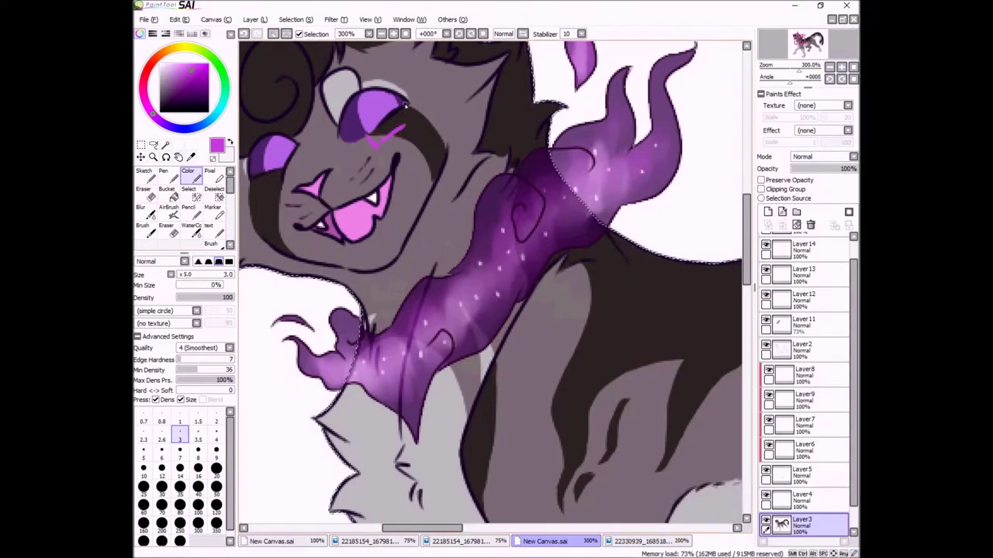
Try drawing the purple rune lines beneath the eye directly on the Layer3 fur fill, following the reference sheet
{"action": "left_click", "coordinate": [644, 541]}
{"action": "left_click", "coordinate": [545, 540]}
{"action": "key", "text": "ctrl+Tab"}
{"action": "key", "text": "ctrl+shift+Tab"}
{"action": "key", "text": "ctrl+Tab"}
{"action": "key", "text": "ctrl+shift+Tab"}
{"action": "left_click", "coordinate": [852, 157]}
{"action": "key", "text": "ctrl+Tab"}
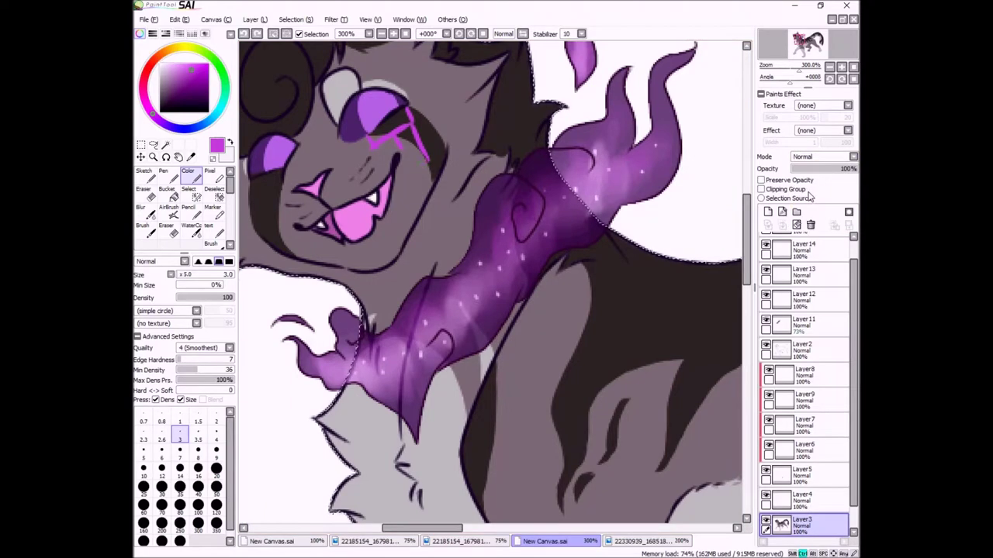
{"action": "key", "text": "ctrl+shift+Tab"}
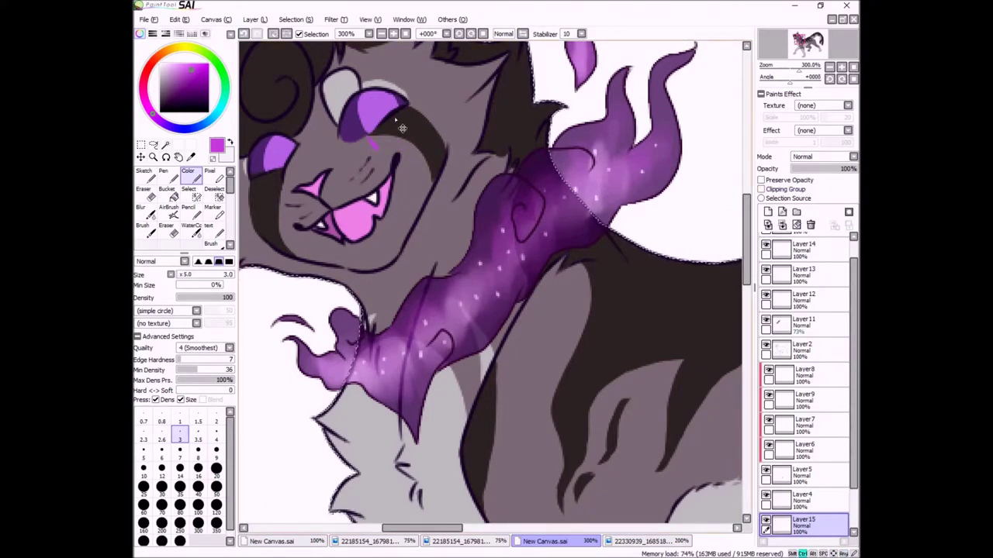
Draw the angular bright purple rune lines beneath both eyes on Layer15, following the reference sheet
{"action": "left_click_drag", "start_coordinate": [374, 143], "coordinate": [418, 118]}
{"action": "scroll", "coordinate": [806, 388], "scroll_direction": "down", "scroll_amount": 1}
{"action": "key", "text": "e"}
{"action": "key", "text": "e"}
{"action": "left_click_drag", "start_coordinate": [414, 128], "coordinate": [423, 159]}
{"action": "key", "text": "ctrl+Tab"}
{"action": "key", "text": "ctrl+shift+Tab"}
{"action": "scroll", "coordinate": [310, 190], "scroll_direction": "left", "scroll_amount": 2}
{"action": "mouse_move", "coordinate": [339, 183]}
{"action": "left_mouse_down"}
{"action": "mouse_move", "coordinate": [364, 194]}
{"action": "mouse_move", "coordinate": [362, 221]}
{"action": "left_mouse_up"}
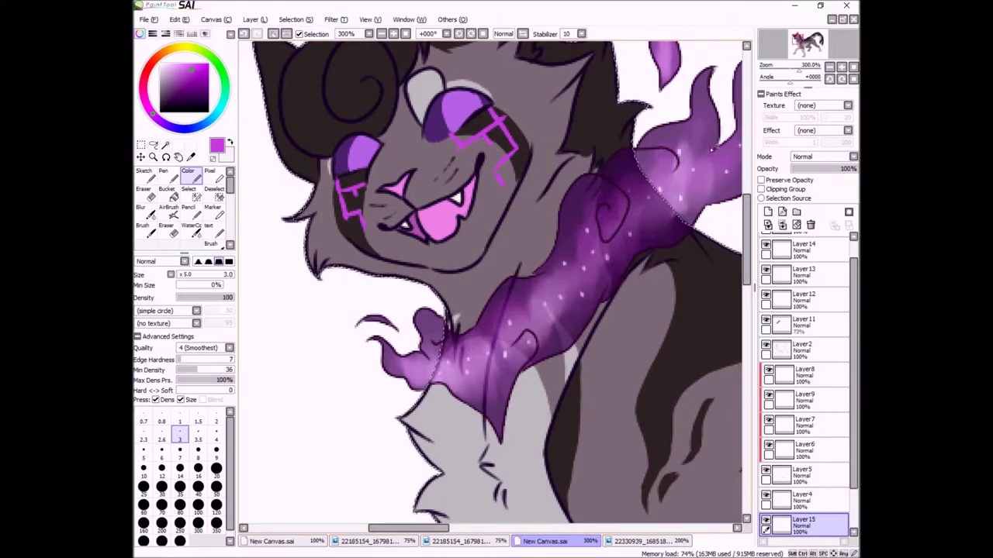
Paint wide horizontal muted purple stripes across the dark background with brush size 200 on a new layer between Layer20 and Layer3
{"action": "scroll", "coordinate": [489, 287], "scroll_direction": "right", "scroll_amount": 3}
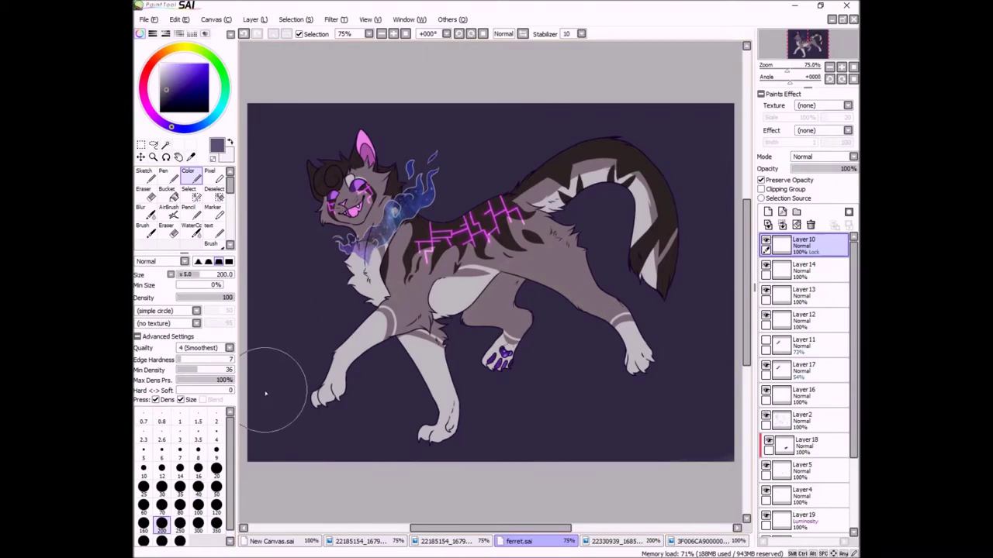
{"action": "left_click", "coordinate": [767, 213]}
{"action": "mouse_move", "coordinate": [803, 245]}
{"action": "left_mouse_down"}
{"action": "mouse_move", "coordinate": [803, 519]}
{"action": "mouse_move", "coordinate": [803, 403]}
{"action": "mouse_move", "coordinate": [803, 475]}
{"action": "left_mouse_up"}
{"action": "left_click_drag", "start_coordinate": [266, 402], "coordinate": [481, 399]}
{"action": "left_click_drag", "start_coordinate": [710, 396], "coordinate": [701, 391]}
{"action": "key", "text": "ctrl+z"}
{"action": "scroll", "coordinate": [317, 350], "scroll_direction": "down", "scroll_amount": 2}
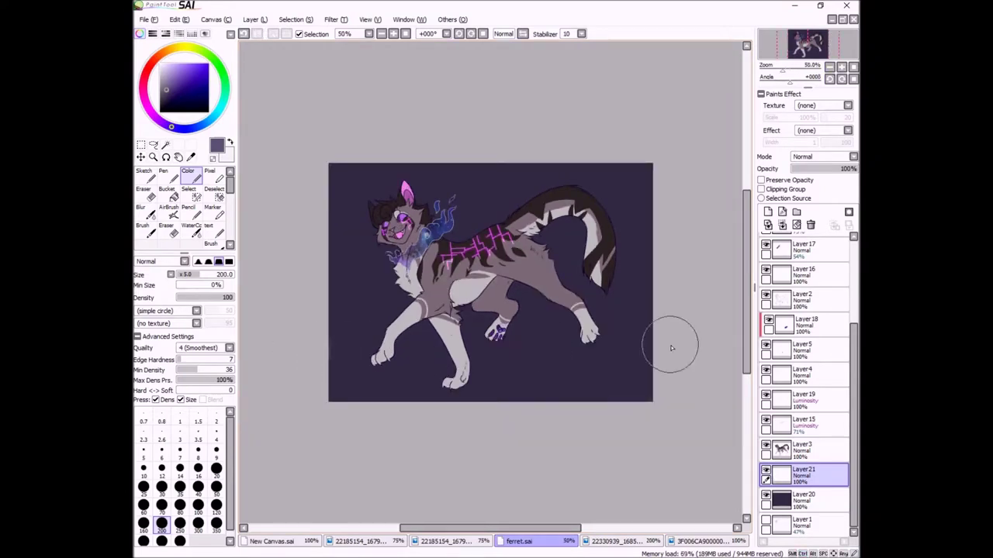
{"action": "key", "text": "ctrl+y"}
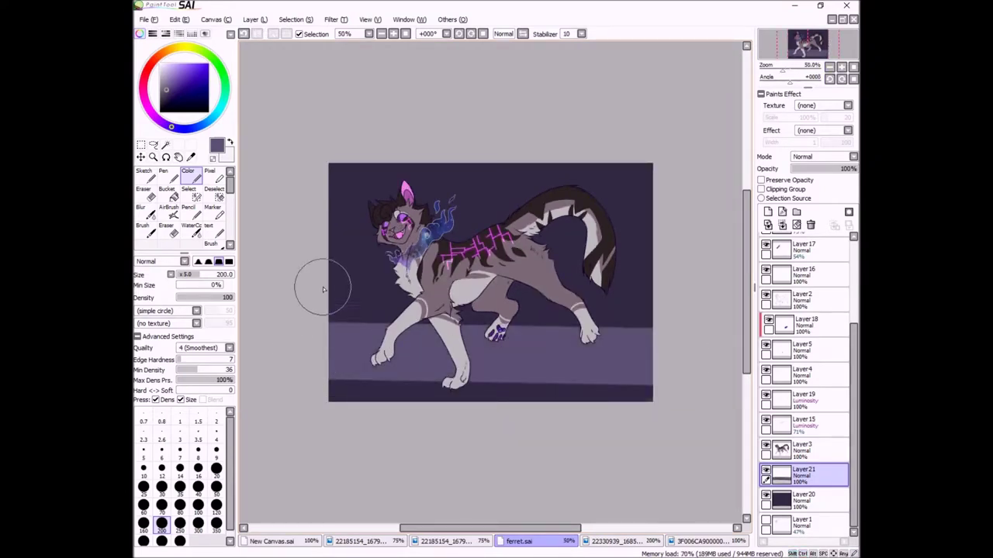
{"action": "left_click_drag", "start_coordinate": [325, 266], "coordinate": [659, 266]}
{"action": "mouse_move", "coordinate": [310, 197]}
{"action": "left_mouse_down"}
{"action": "mouse_move", "coordinate": [525, 171]}
{"action": "mouse_move", "coordinate": [676, 178]}
{"action": "left_mouse_up"}
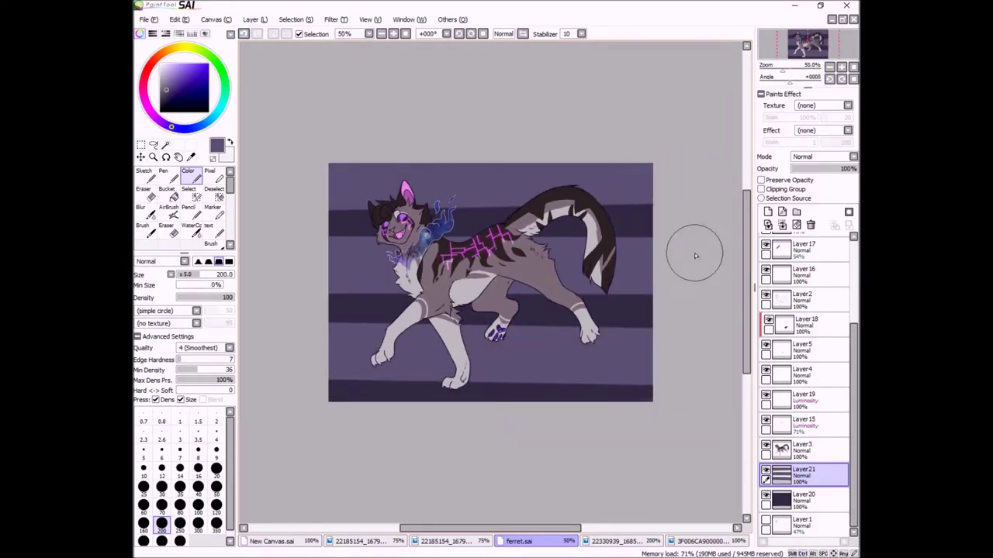
Texture the stripe layer with Halftone 8 at strength 25 and Layer20 with Halftone 1 at 69% scale and strength 46
{"action": "left_click", "coordinate": [837, 106]}
{"action": "left_click", "coordinate": [810, 124]}
{"action": "left_click", "coordinate": [829, 105]}
{"action": "left_click", "coordinate": [829, 150]}
{"action": "left_click", "coordinate": [802, 474]}
{"action": "left_click", "coordinate": [830, 106]}
{"action": "left_click", "coordinate": [828, 215]}
{"action": "left_click_drag", "start_coordinate": [834, 119], "coordinate": [824, 118]}
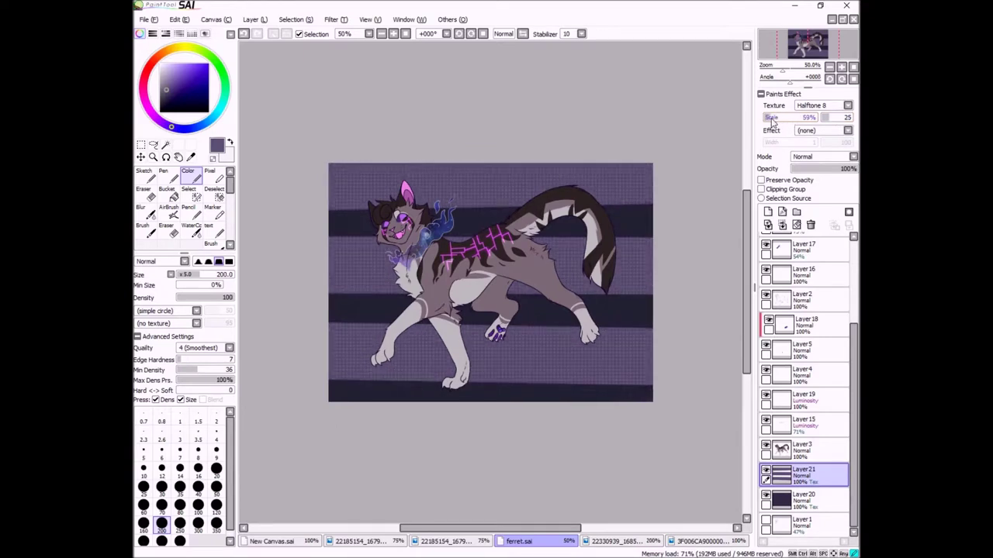
{"action": "left_click", "coordinate": [801, 503]}
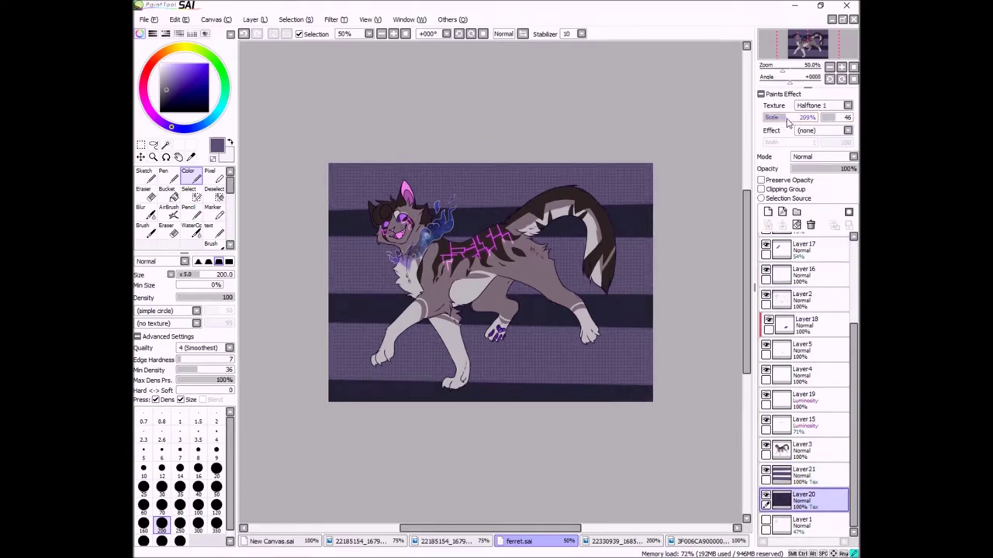
{"action": "left_click_drag", "start_coordinate": [771, 118], "coordinate": [775, 118]}
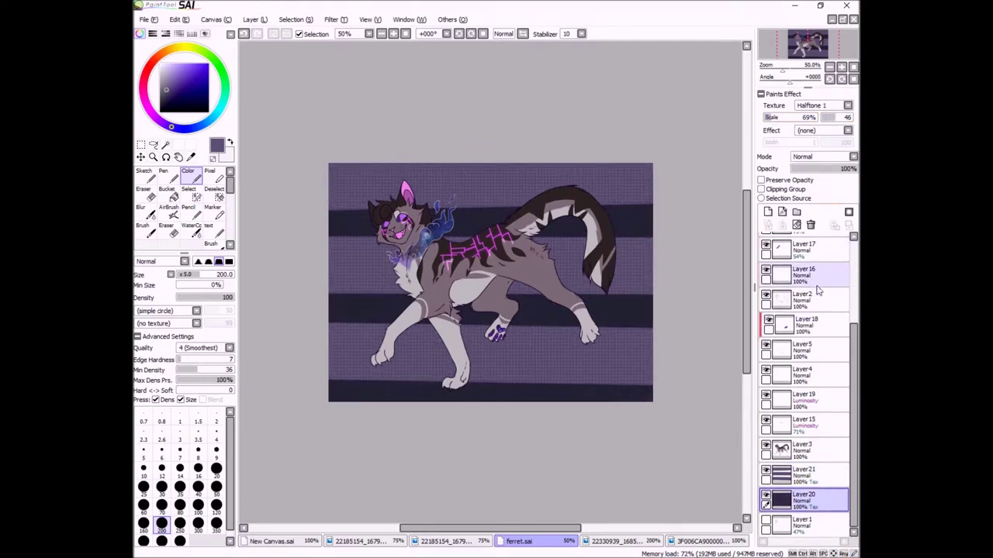
Select the cat's silhouette from Layer3 and add a new layer directly above it
{"action": "left_click", "coordinate": [802, 450]}
{"action": "key", "text": "w"}
{"action": "left_click", "coordinate": [466, 292]}
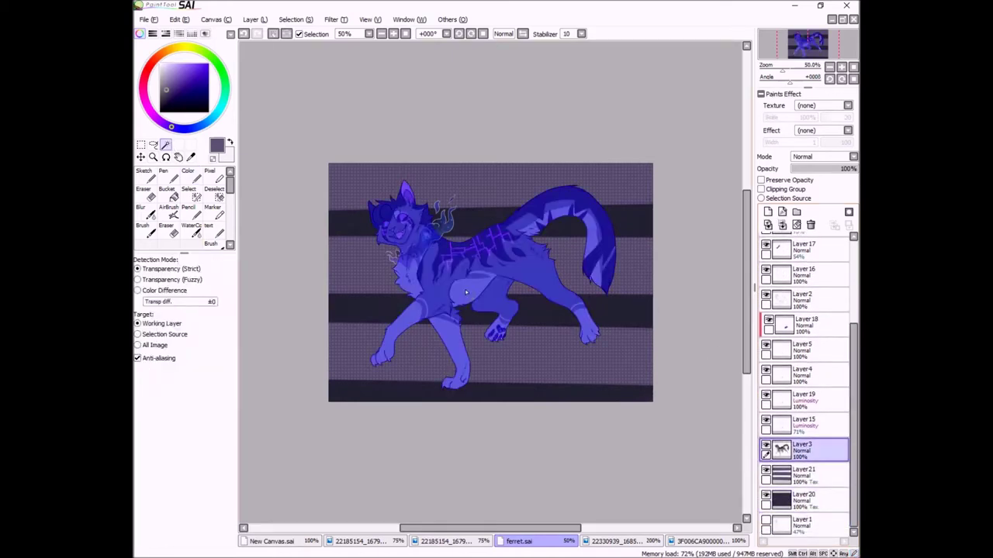
{"action": "left_click", "coordinate": [767, 212]}
Draw a dark purple shadow curve along the belly patch's edge with brush size 8 and set the layer to Multiply
{"action": "left_click", "coordinate": [187, 177]}
{"action": "left_click", "coordinate": [187, 89]}
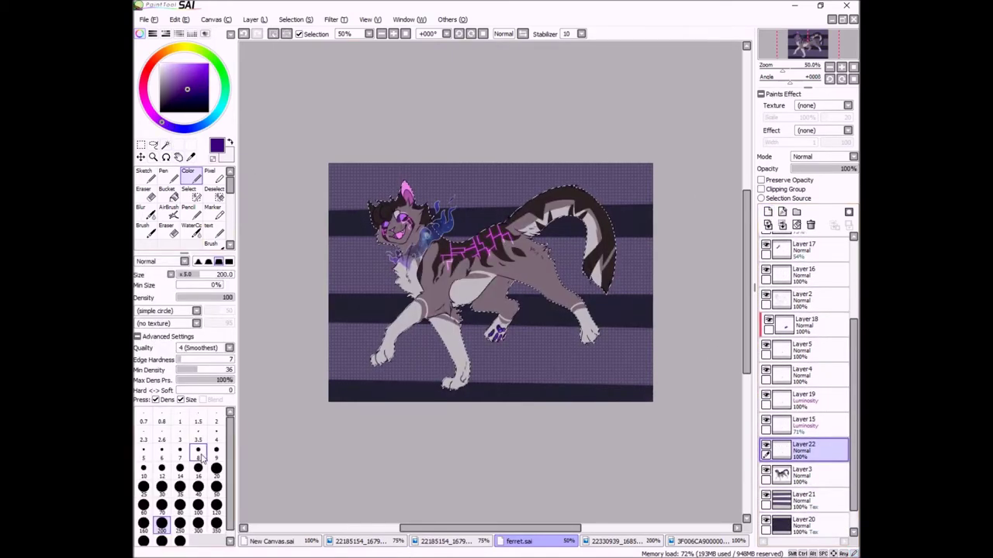
{"action": "left_click", "coordinate": [198, 452]}
{"action": "scroll", "coordinate": [561, 217], "scroll_direction": "up", "scroll_amount": 4}
{"action": "left_click_drag", "start_coordinate": [458, 239], "coordinate": [529, 288]}
{"action": "left_click", "coordinate": [822, 157]}
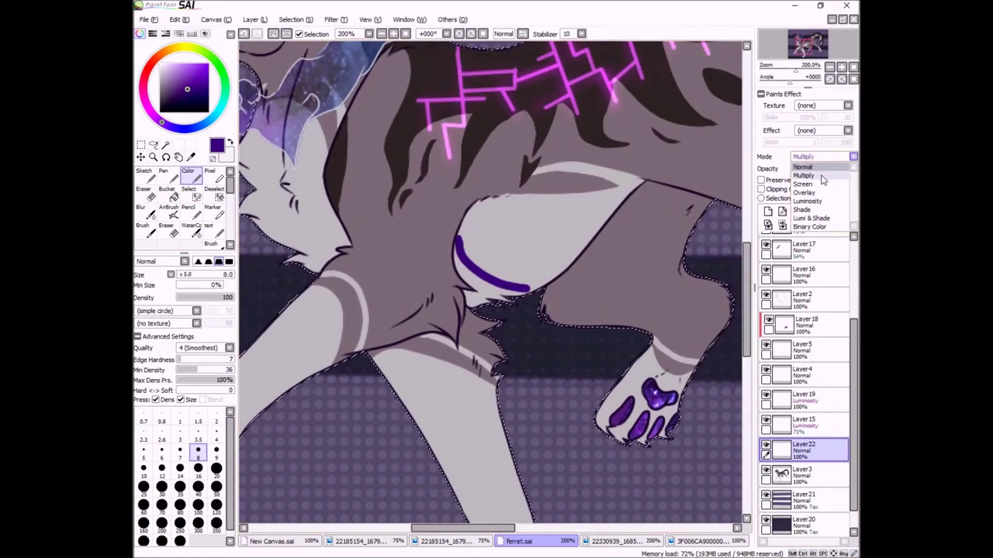
{"action": "left_click", "coordinate": [822, 176]}
Fill out the dark purple shadow along the front and lower edges of the pale belly patch using brush size 6
{"action": "scroll", "coordinate": [496, 256], "scroll_direction": "up", "scroll_amount": 2}
{"action": "key", "text": "bracketleft"}
{"action": "key", "text": "bracketleft"}
{"action": "mouse_move", "coordinate": [458, 183]}
{"action": "left_mouse_down"}
{"action": "mouse_move", "coordinate": [442, 260]}
{"action": "mouse_move", "coordinate": [454, 262]}
{"action": "mouse_move", "coordinate": [453, 190]}
{"action": "mouse_move", "coordinate": [449, 237]}
{"action": "mouse_move", "coordinate": [515, 289]}
{"action": "mouse_move", "coordinate": [594, 266]}
{"action": "mouse_move", "coordinate": [511, 311]}
{"action": "mouse_move", "coordinate": [484, 289]}
{"action": "mouse_move", "coordinate": [459, 304]}
{"action": "mouse_move", "coordinate": [452, 297]}
{"action": "mouse_move", "coordinate": [479, 303]}
{"action": "left_mouse_up"}
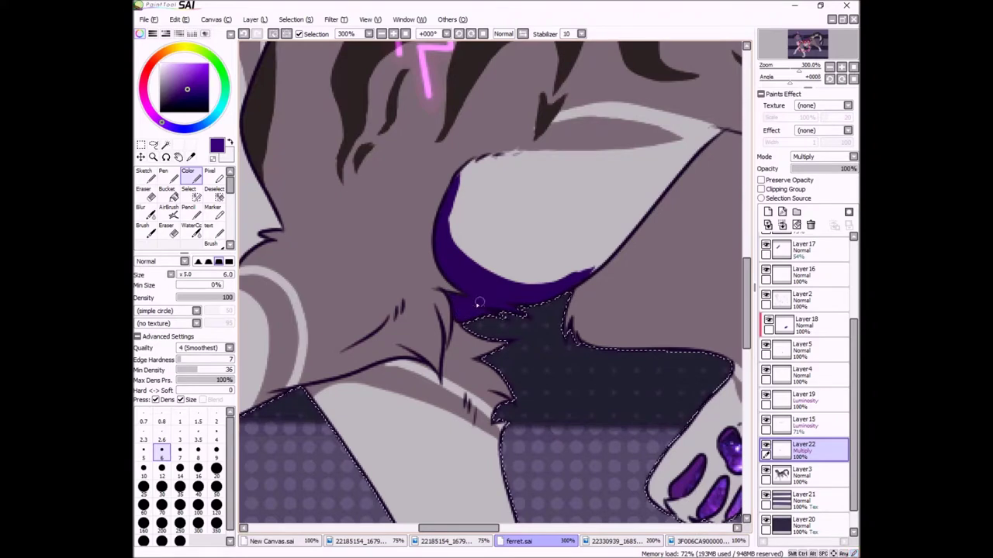
{"action": "left_click_drag", "start_coordinate": [450, 217], "coordinate": [464, 177]}
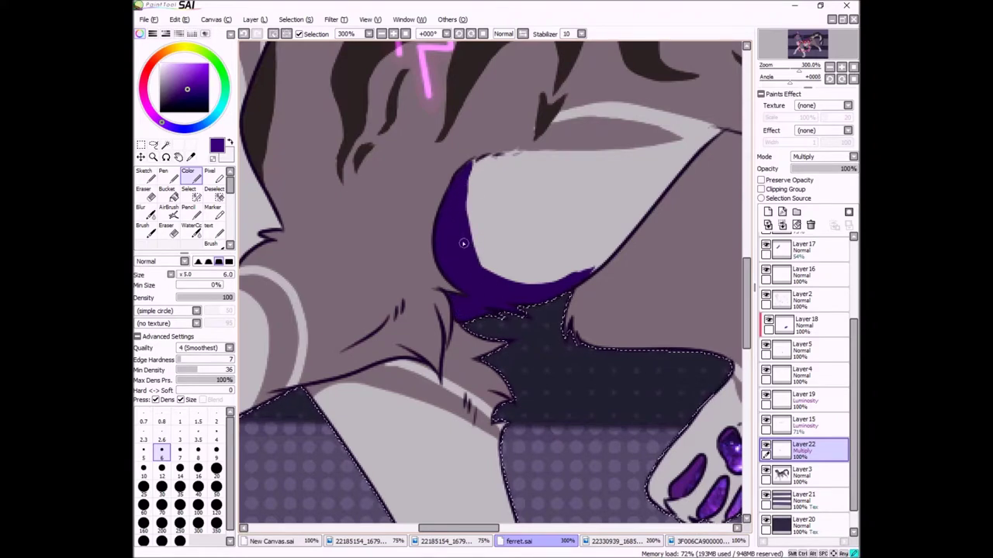
{"action": "left_click_drag", "start_coordinate": [476, 278], "coordinate": [603, 264]}
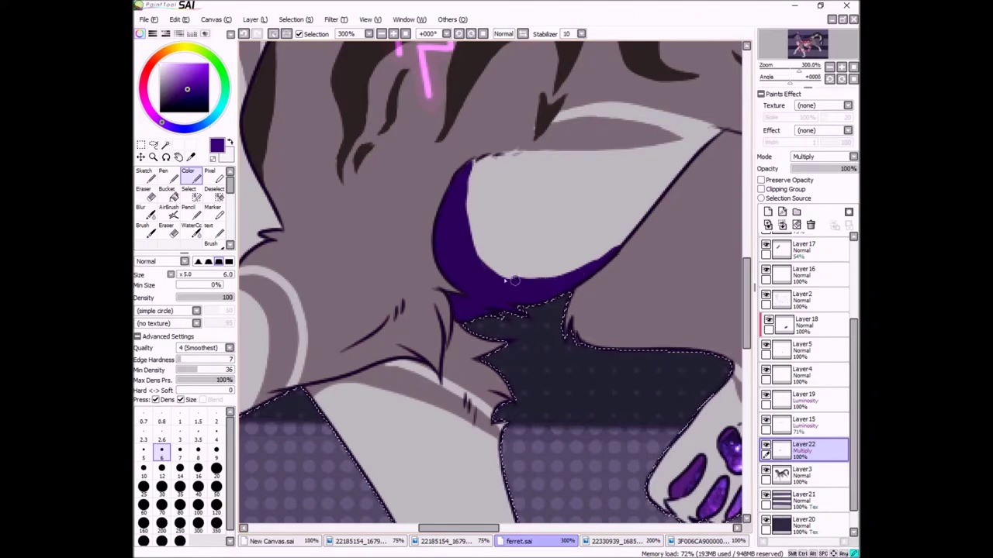
Set the shading layer's opacity to 59% and shade the rear edge of the bent hind leg in dark purple
{"action": "left_click_drag", "start_coordinate": [775, 51], "coordinate": [779, 54]}
{"action": "left_click_drag", "start_coordinate": [543, 109], "coordinate": [508, 159]}
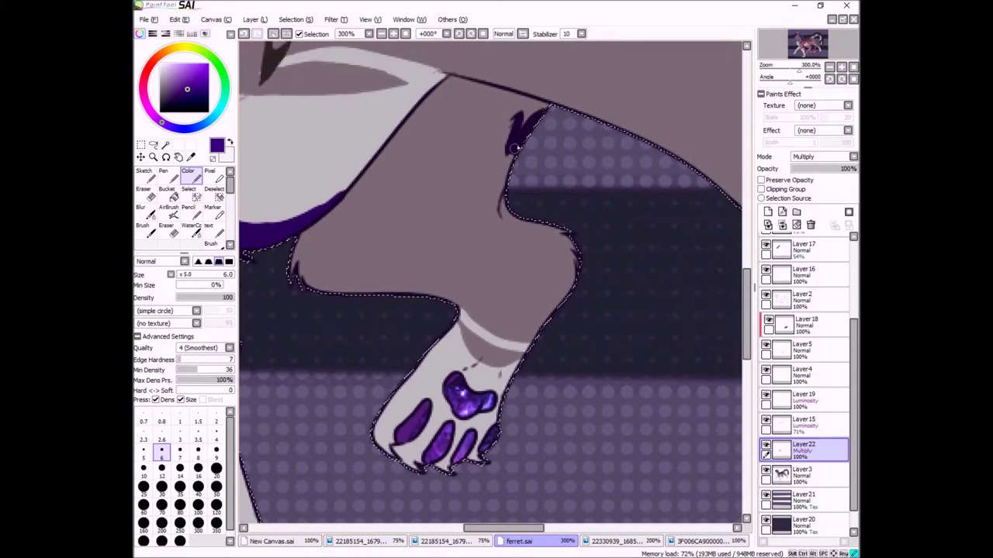
{"action": "left_click_drag", "start_coordinate": [853, 168], "coordinate": [829, 168]}
{"action": "mouse_move", "coordinate": [547, 105]}
{"action": "left_mouse_down"}
{"action": "mouse_move", "coordinate": [521, 112]}
{"action": "mouse_move", "coordinate": [503, 194]}
{"action": "mouse_move", "coordinate": [512, 159]}
{"action": "left_mouse_up"}
{"action": "left_click_drag", "start_coordinate": [566, 257], "coordinate": [556, 307]}
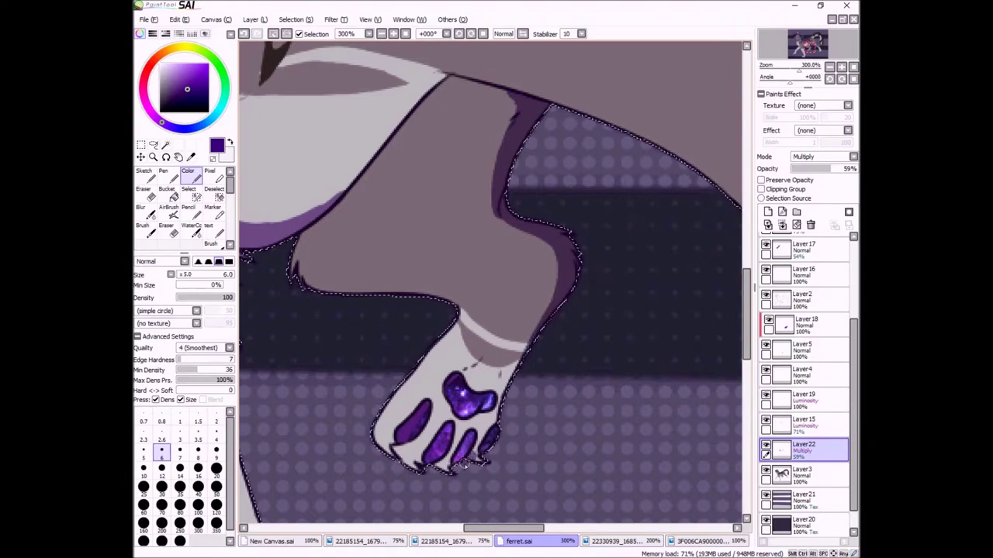
{"action": "left_click", "coordinate": [807, 422]}
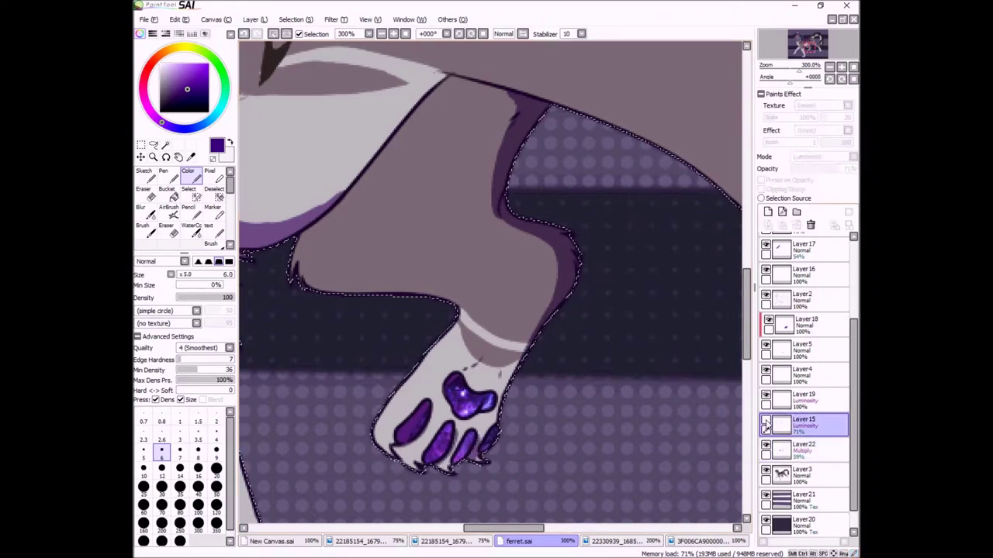
{"action": "key", "text": "ctrl+t"}
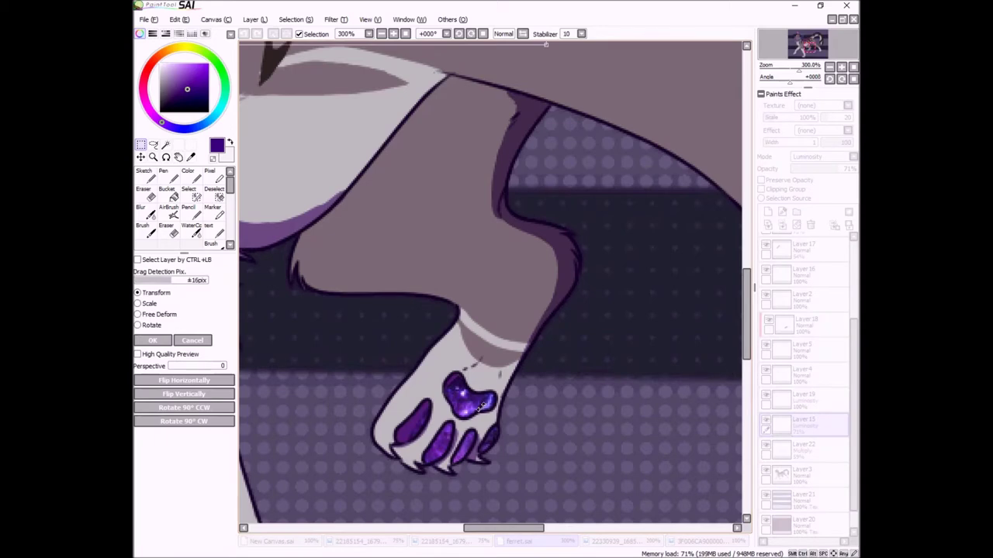
{"action": "key", "text": "Escape"}
Transform Layer18's galaxy texture to refit it within the bent hind paw's pads
{"action": "left_click", "coordinate": [803, 322]}
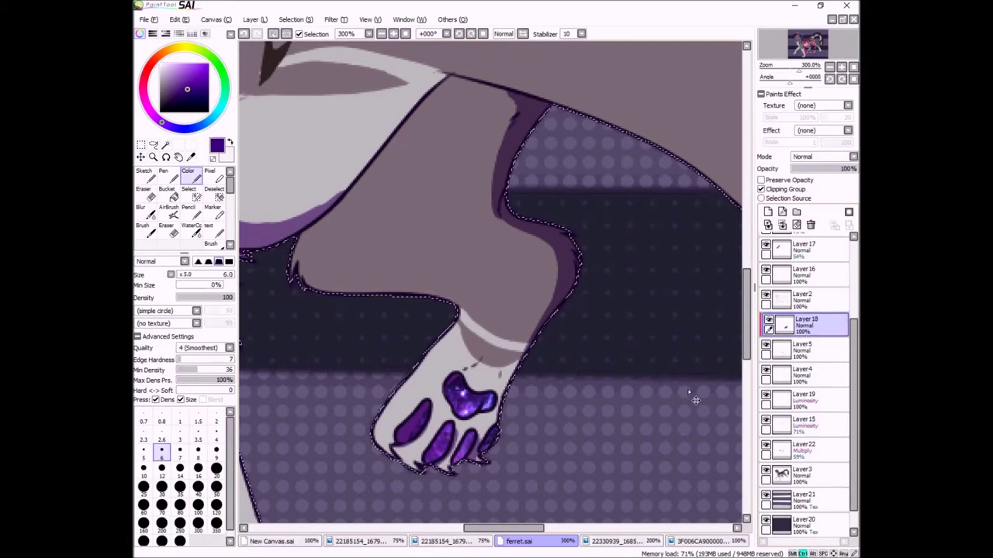
{"action": "key", "text": "ctrl+t"}
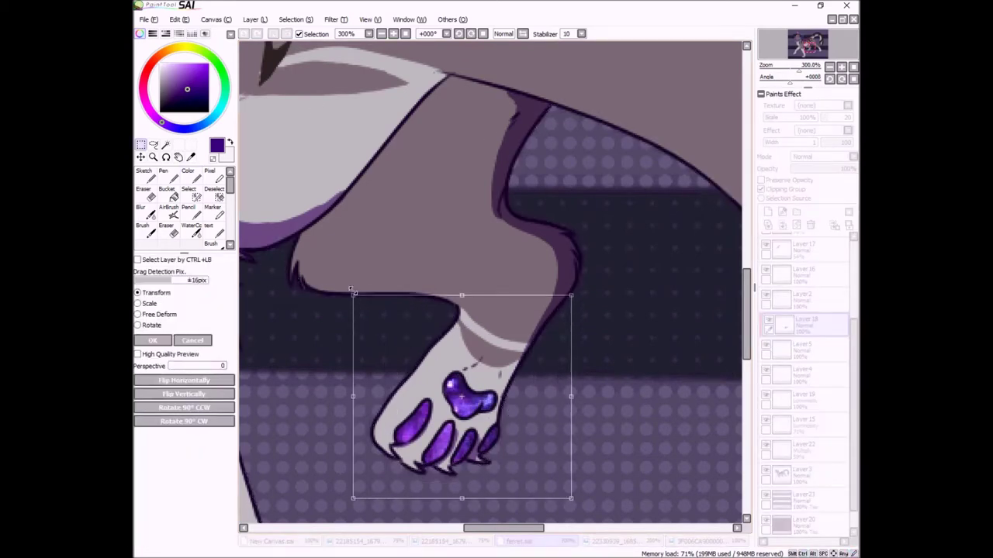
{"action": "left_click", "coordinate": [153, 340]}
Shade the upper and front edges of the bent hind leg in dark purple on Layer22
{"action": "left_click", "coordinate": [803, 471]}
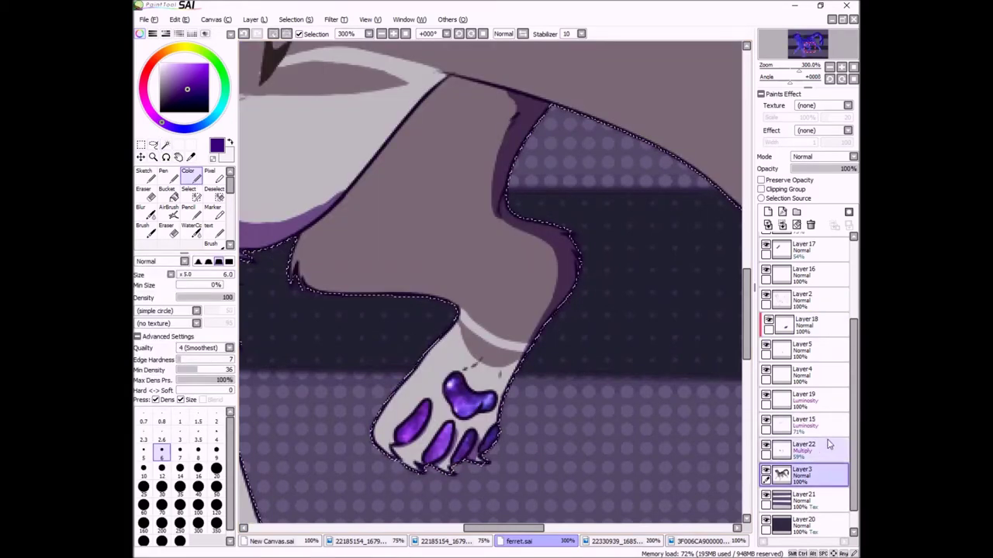
{"action": "left_click", "coordinate": [806, 447]}
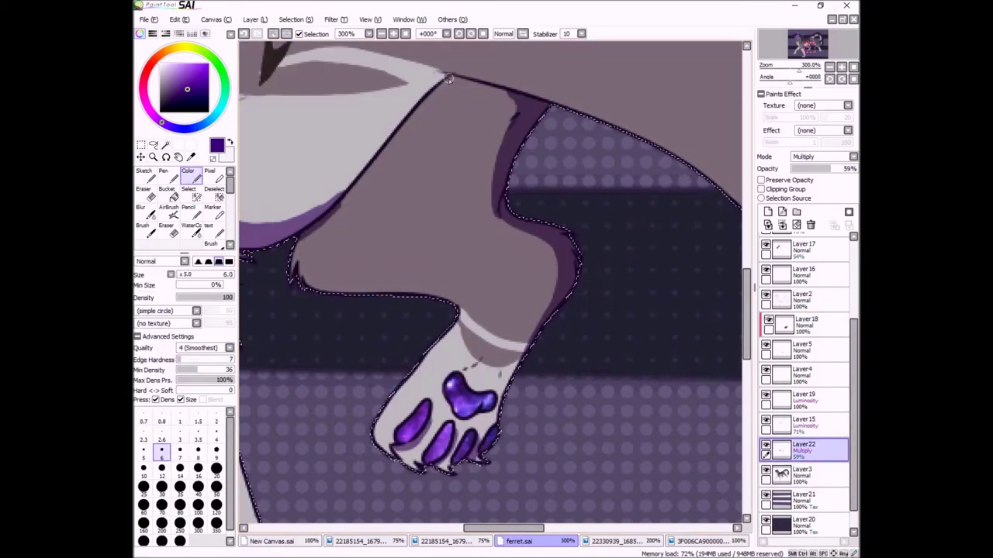
{"action": "mouse_move", "coordinate": [371, 177]}
{"action": "left_mouse_down"}
{"action": "mouse_move", "coordinate": [500, 96]}
{"action": "mouse_move", "coordinate": [512, 110]}
{"action": "left_mouse_up"}
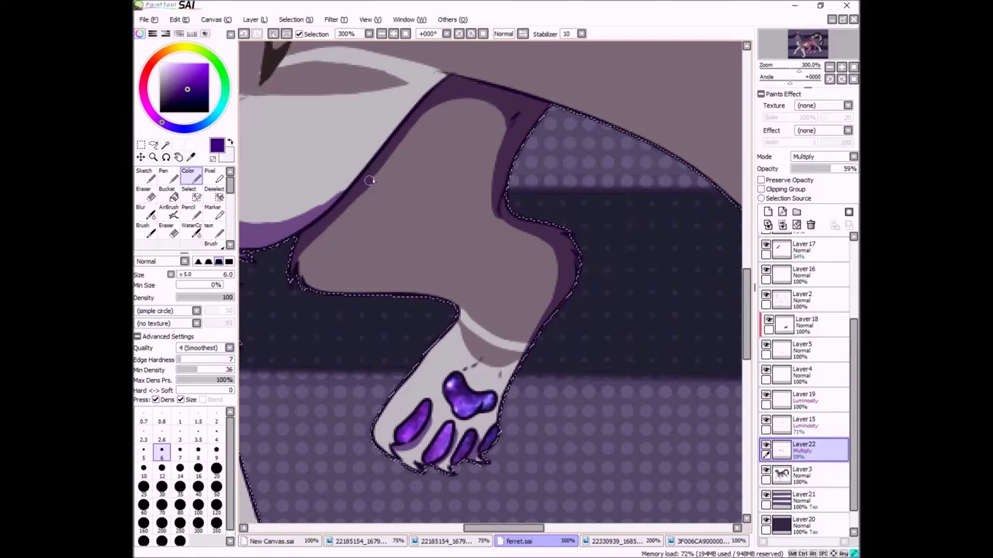
Shade the rear edge and underside of the planted front leg and paw in dark purple with brush size 4
{"action": "left_click", "coordinate": [804, 56]}
{"action": "left_click_drag", "start_coordinate": [804, 56], "coordinate": [798, 61]}
{"action": "key", "text": "bracketleft"}
{"action": "key", "text": "bracketleft"}
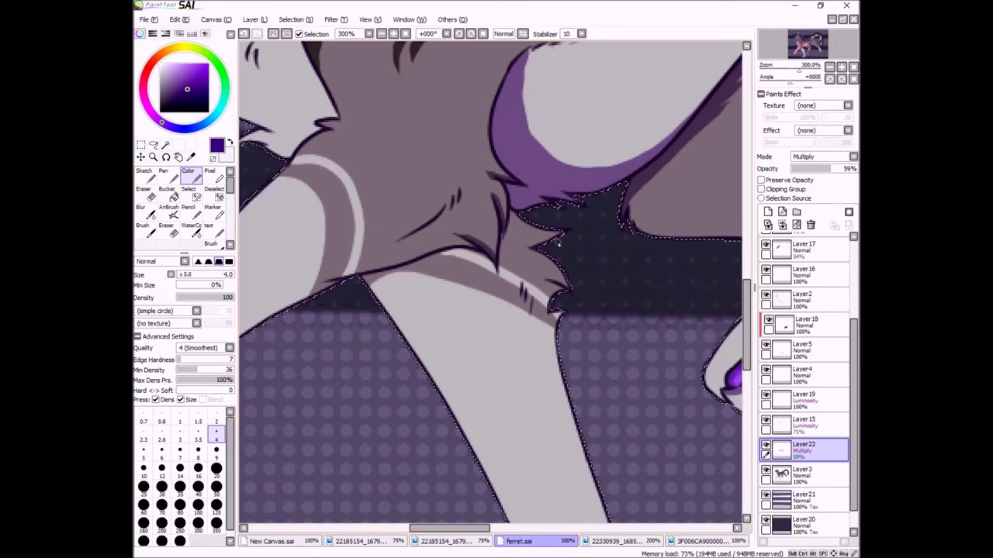
{"action": "mouse_move", "coordinate": [553, 345]}
{"action": "left_mouse_down"}
{"action": "mouse_move", "coordinate": [556, 313]}
{"action": "mouse_move", "coordinate": [575, 425]}
{"action": "left_mouse_up"}
{"action": "left_click_drag", "start_coordinate": [590, 504], "coordinate": [511, 217]}
{"action": "left_click_drag", "start_coordinate": [496, 74], "coordinate": [485, 177]}
{"action": "left_click_drag", "start_coordinate": [489, 113], "coordinate": [500, 181]}
{"action": "mouse_move", "coordinate": [512, 225]}
{"action": "left_mouse_down"}
{"action": "mouse_move", "coordinate": [532, 342]}
{"action": "mouse_move", "coordinate": [504, 395]}
{"action": "mouse_move", "coordinate": [500, 380]}
{"action": "mouse_move", "coordinate": [469, 419]}
{"action": "left_mouse_up"}
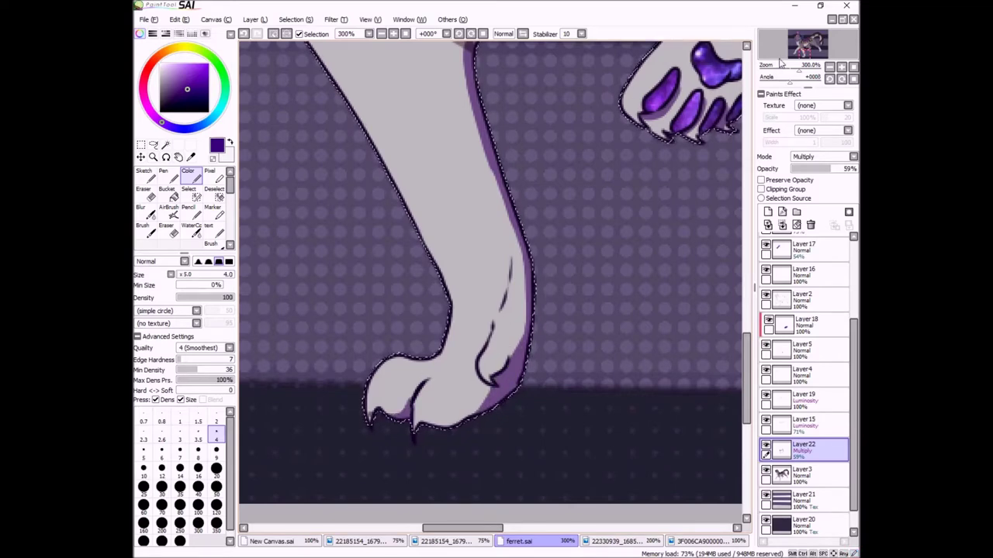
Shade the underside of the raised front leg and between its toes in dark purple
{"action": "left_click", "coordinate": [797, 46]}
{"action": "left_click_drag", "start_coordinate": [464, 271], "coordinate": [435, 372]}
{"action": "left_click_drag", "start_coordinate": [504, 225], "coordinate": [465, 271]}
{"action": "scroll", "coordinate": [465, 311], "scroll_direction": "right", "scroll_amount": 2}
{"action": "mouse_move", "coordinate": [497, 209]}
{"action": "left_mouse_down"}
{"action": "mouse_move", "coordinate": [525, 185]}
{"action": "mouse_move", "coordinate": [457, 221]}
{"action": "left_mouse_up"}
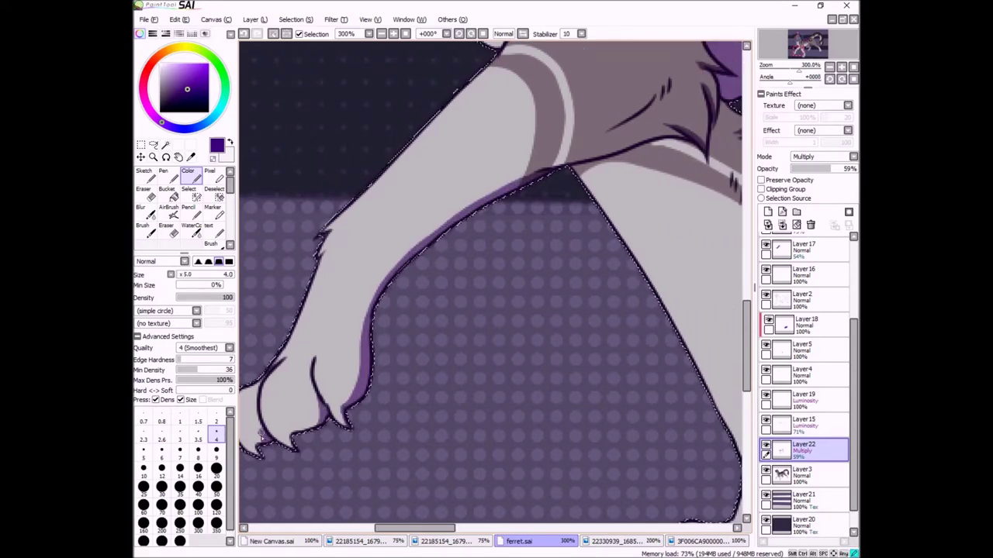
Shade the rear edge and fur tips of the pale chest patch in dark purple
{"action": "scroll", "coordinate": [377, 214], "scroll_direction": "up", "scroll_amount": 5}
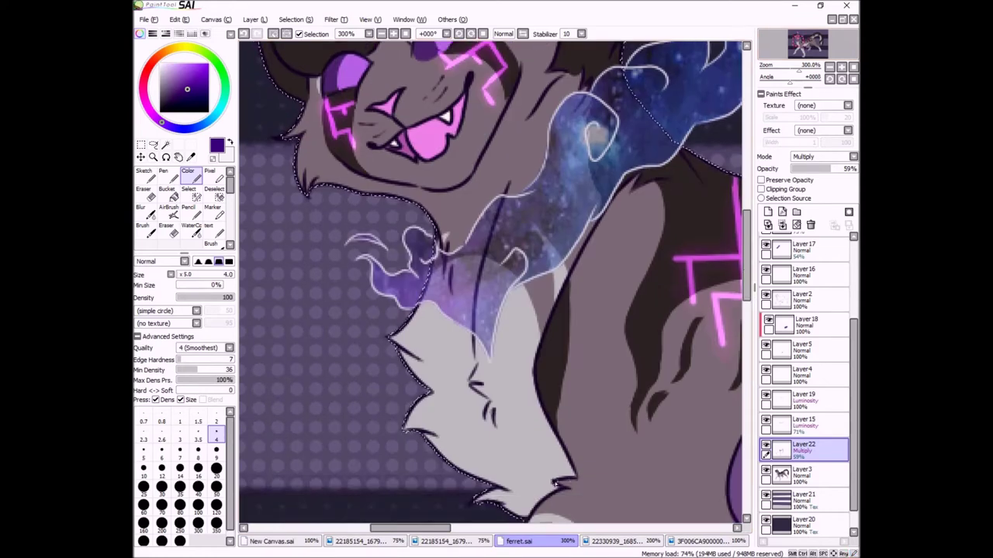
{"action": "mouse_move", "coordinate": [562, 479]}
{"action": "left_mouse_down"}
{"action": "mouse_move", "coordinate": [549, 429]}
{"action": "mouse_move", "coordinate": [559, 483]}
{"action": "left_mouse_up"}
{"action": "mouse_move", "coordinate": [551, 442]}
{"action": "left_mouse_down"}
{"action": "mouse_move", "coordinate": [539, 504]}
{"action": "mouse_move", "coordinate": [415, 407]}
{"action": "left_mouse_up"}
{"action": "left_click_drag", "start_coordinate": [434, 457], "coordinate": [399, 350]}
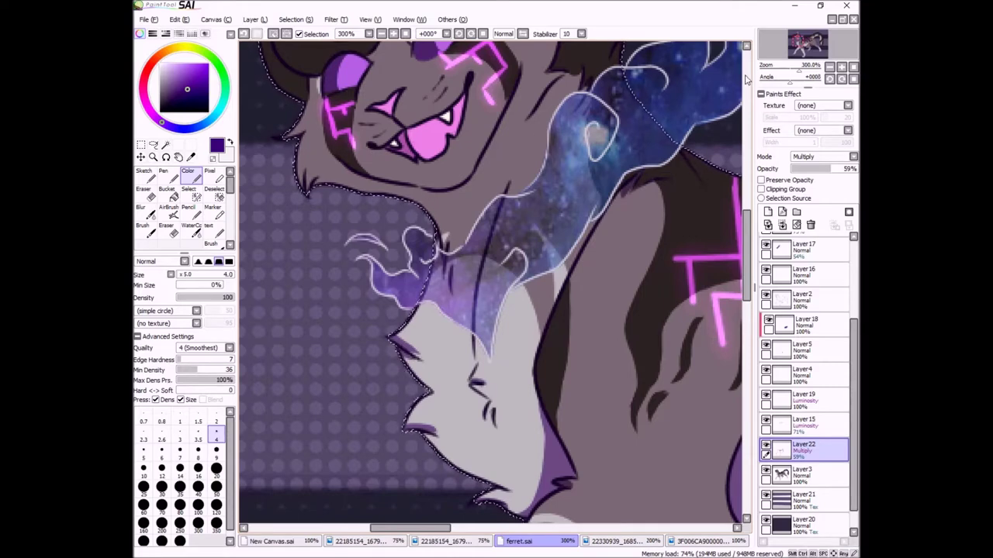
Add dark purple shadows to the cheek fur, under the curled forelock and along the jaw
{"action": "scroll", "coordinate": [676, 196], "scroll_direction": "up", "scroll_amount": 5}
{"action": "scroll", "coordinate": [677, 195], "scroll_direction": "left", "scroll_amount": 2}
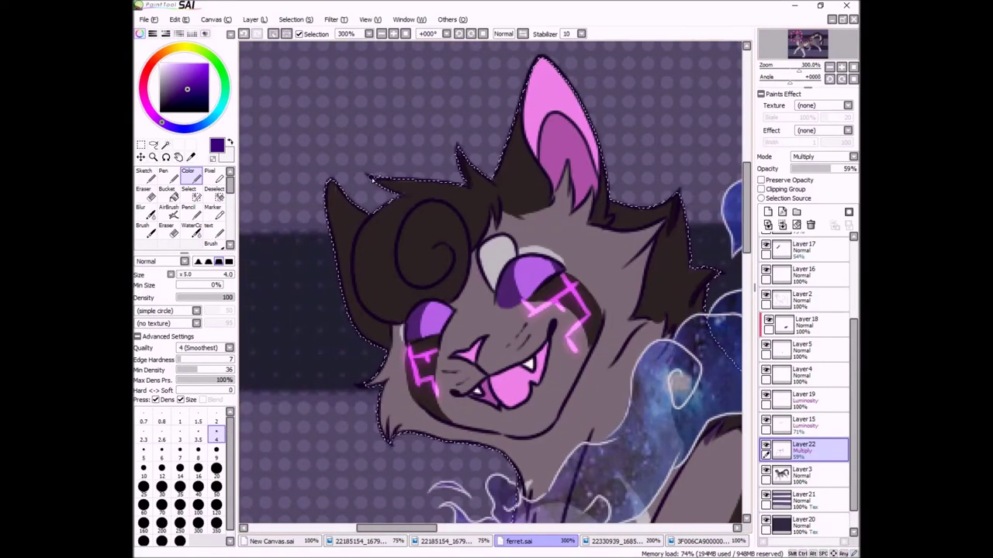
{"action": "left_click_drag", "start_coordinate": [386, 399], "coordinate": [394, 439]}
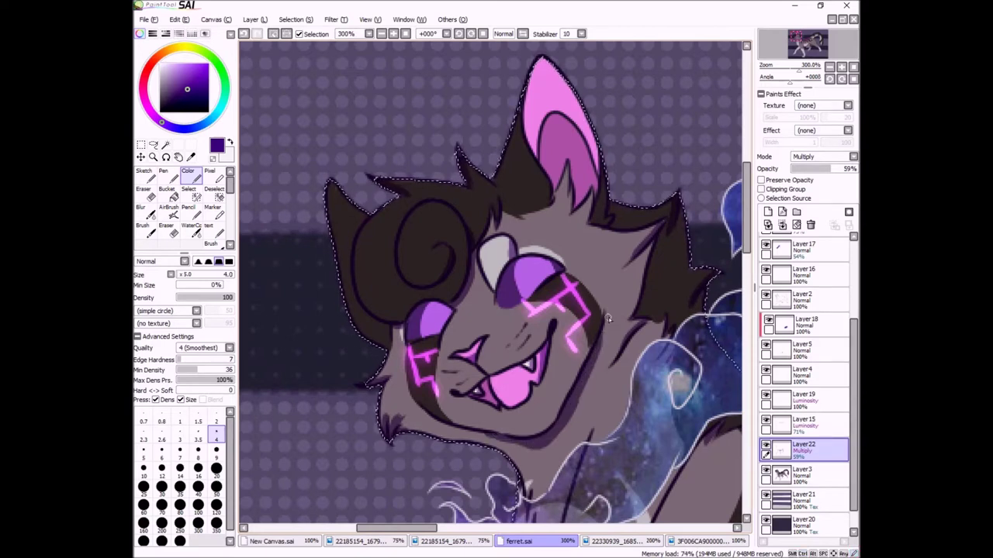
Shade the hip and tail fur tufts and the rear edge of the extended hind leg in dark purple
{"action": "mouse_move", "coordinate": [806, 43]}
{"action": "left_mouse_down"}
{"action": "mouse_move", "coordinate": [797, 55]}
{"action": "mouse_move", "coordinate": [803, 45]}
{"action": "left_mouse_up"}
{"action": "left_click_drag", "start_coordinate": [621, 354], "coordinate": [608, 392]}
{"action": "mouse_move", "coordinate": [529, 273]}
{"action": "left_mouse_down"}
{"action": "mouse_move", "coordinate": [470, 278]}
{"action": "mouse_move", "coordinate": [431, 264]}
{"action": "mouse_move", "coordinate": [486, 305]}
{"action": "left_mouse_up"}
{"action": "scroll", "coordinate": [489, 279], "scroll_direction": "down", "scroll_amount": 5}
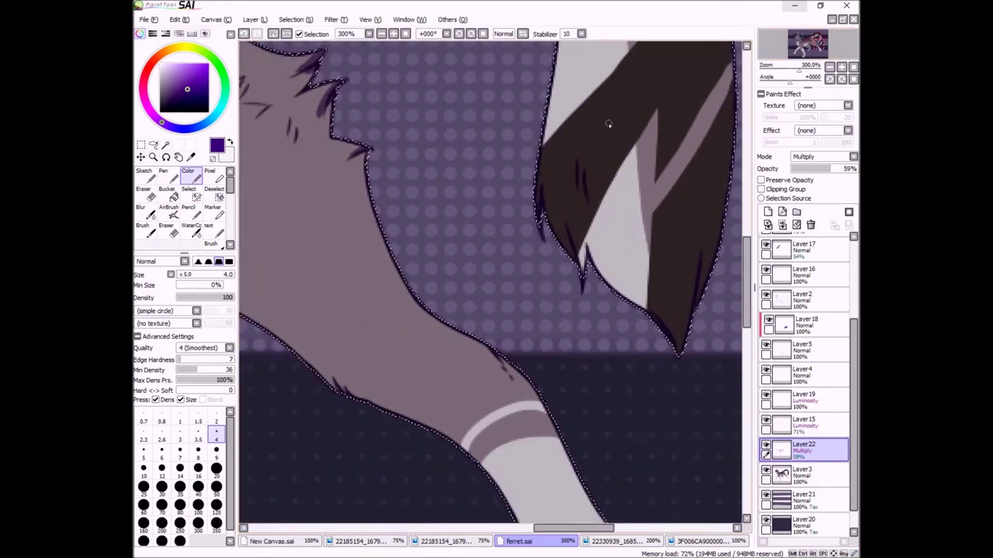
{"action": "left_click", "coordinate": [804, 49]}
{"action": "mouse_move", "coordinate": [653, 371]}
{"action": "left_mouse_down"}
{"action": "mouse_move", "coordinate": [641, 410]}
{"action": "mouse_move", "coordinate": [588, 425]}
{"action": "mouse_move", "coordinate": [613, 404]}
{"action": "left_mouse_up"}
{"action": "mouse_move", "coordinate": [256, 116]}
{"action": "left_mouse_down"}
{"action": "mouse_move", "coordinate": [326, 202]}
{"action": "mouse_move", "coordinate": [342, 292]}
{"action": "mouse_move", "coordinate": [319, 308]}
{"action": "left_mouse_up"}
{"action": "mouse_move", "coordinate": [808, 41]}
{"action": "left_mouse_down"}
{"action": "mouse_move", "coordinate": [803, 56]}
{"action": "mouse_move", "coordinate": [797, 50]}
{"action": "mouse_move", "coordinate": [806, 42]}
{"action": "left_mouse_up"}
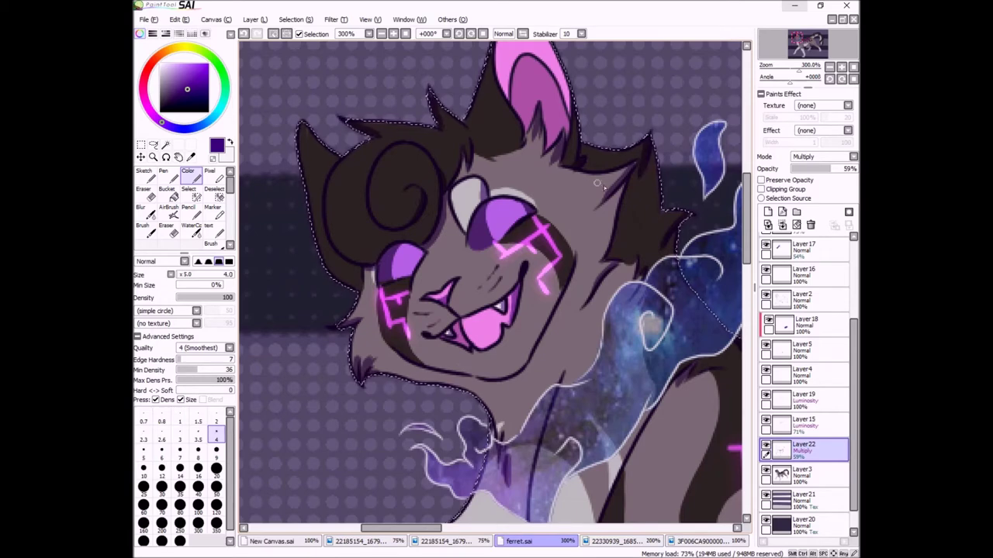
{"action": "key", "text": "ctrl+minus"}
{"action": "key", "text": "ctrl+minus"}
{"action": "key", "text": "ctrl+minus"}
{"action": "key", "text": "ctrl+minus"}
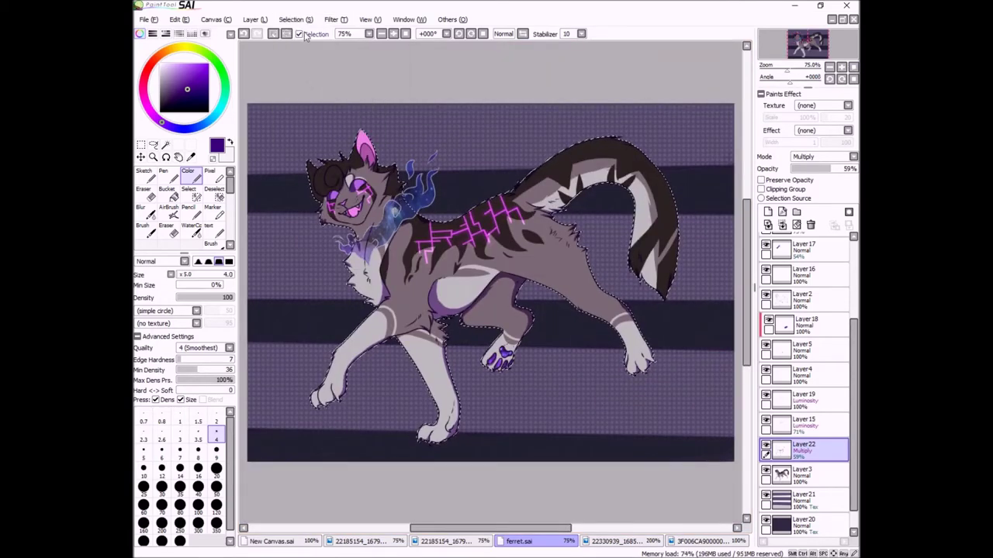
Add a layer above Layer21 and paint pale lavender behind the cat's silhouette with brush size 350
{"action": "scroll", "coordinate": [853, 449], "scroll_direction": "down", "scroll_amount": 1}
{"action": "left_click", "coordinate": [803, 473]}
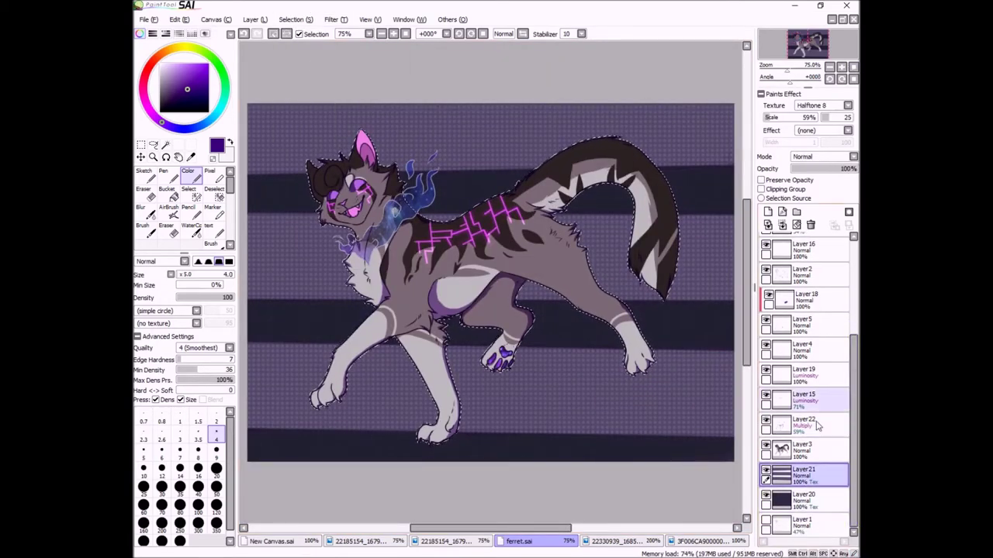
{"action": "left_click", "coordinate": [767, 211]}
{"action": "left_click", "coordinate": [217, 524]}
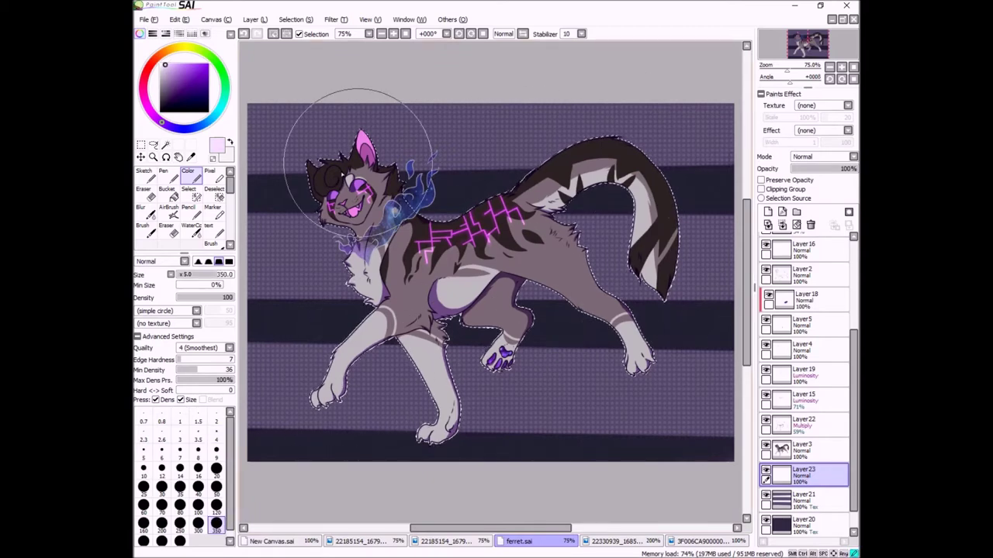
Touch up the pale lavender outline around the bent hind paw's claws and the belly fur tips with brush size 3
{"action": "left_click", "coordinate": [179, 436]}
{"action": "scroll", "coordinate": [542, 256], "scroll_direction": "up", "scroll_amount": 4}
{"action": "left_click", "coordinate": [814, 48]}
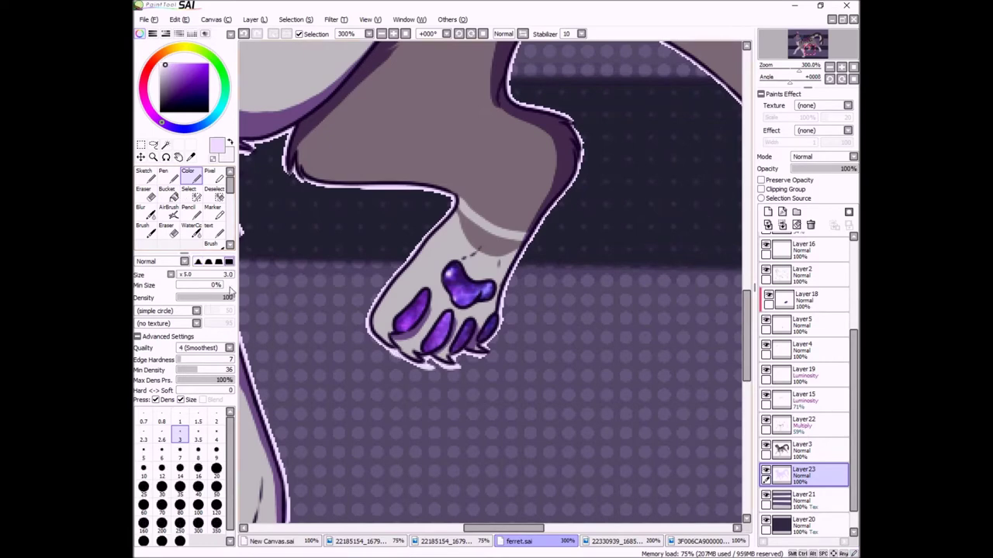
{"action": "left_click_drag", "start_coordinate": [264, 161], "coordinate": [482, 217]}
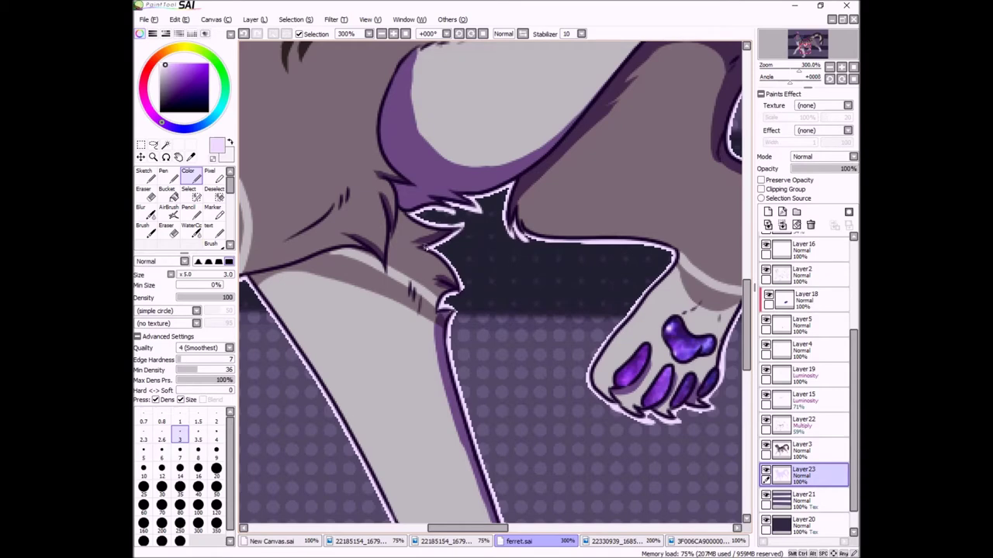
Extend the pale lavender outline around the claws of both front paws
{"action": "scroll", "coordinate": [458, 301], "scroll_direction": "down", "scroll_amount": 5}
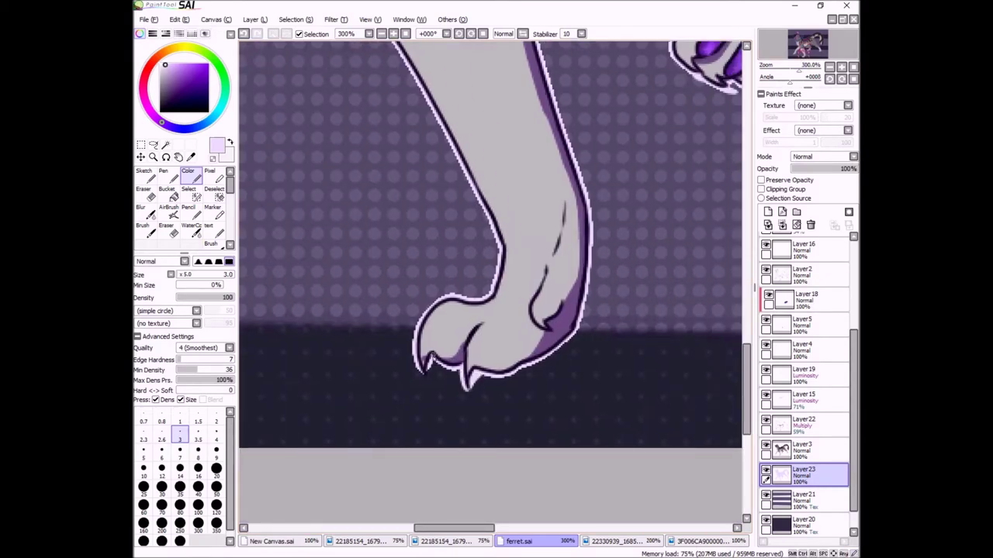
{"action": "scroll", "coordinate": [491, 307], "scroll_direction": "left", "scroll_amount": 8}
{"action": "scroll", "coordinate": [492, 307], "scroll_direction": "up", "scroll_amount": 2}
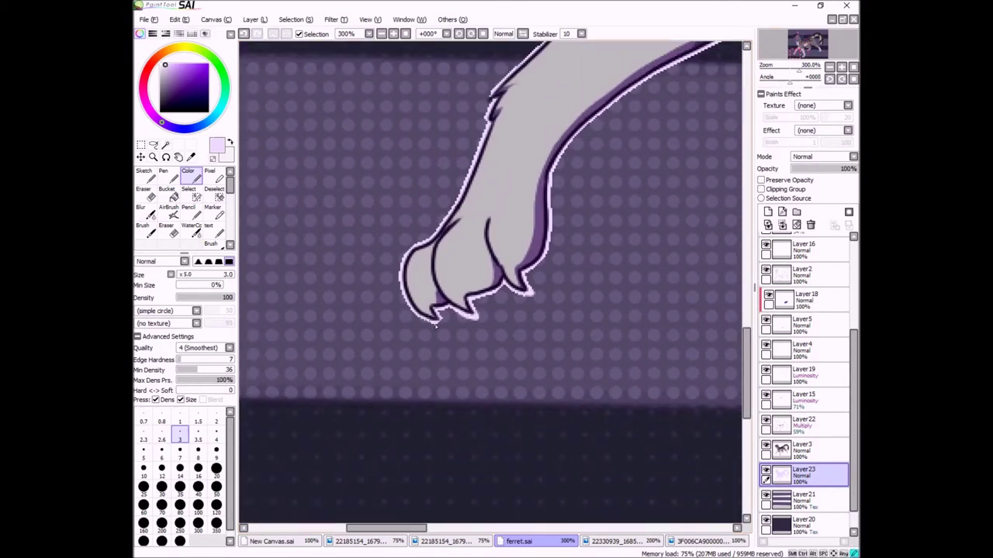
Refine the pale lavender outline around the chest fur tips, cheek fur and head tufts
{"action": "scroll", "coordinate": [501, 97], "scroll_direction": "up", "scroll_amount": 6}
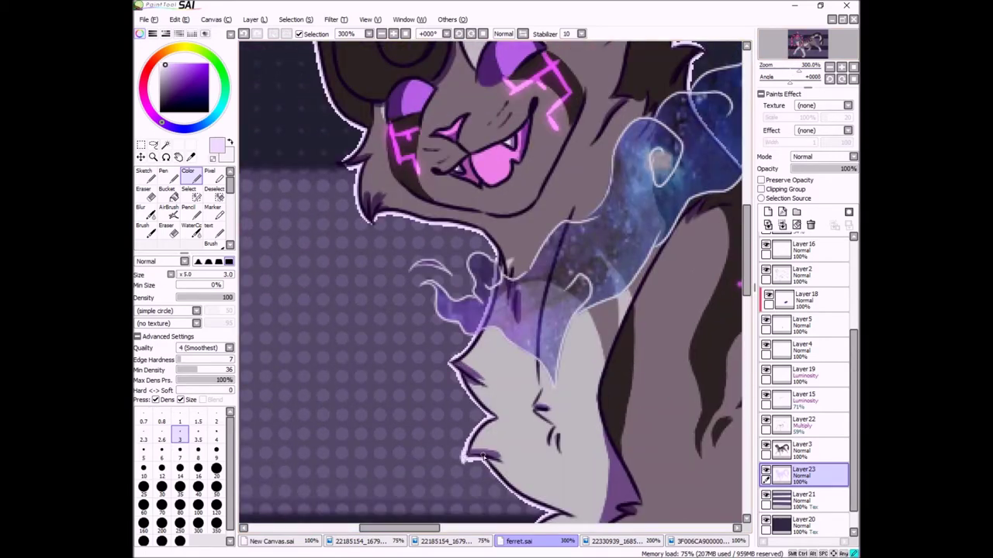
{"action": "scroll", "coordinate": [335, 165], "scroll_direction": "up", "scroll_amount": 4}
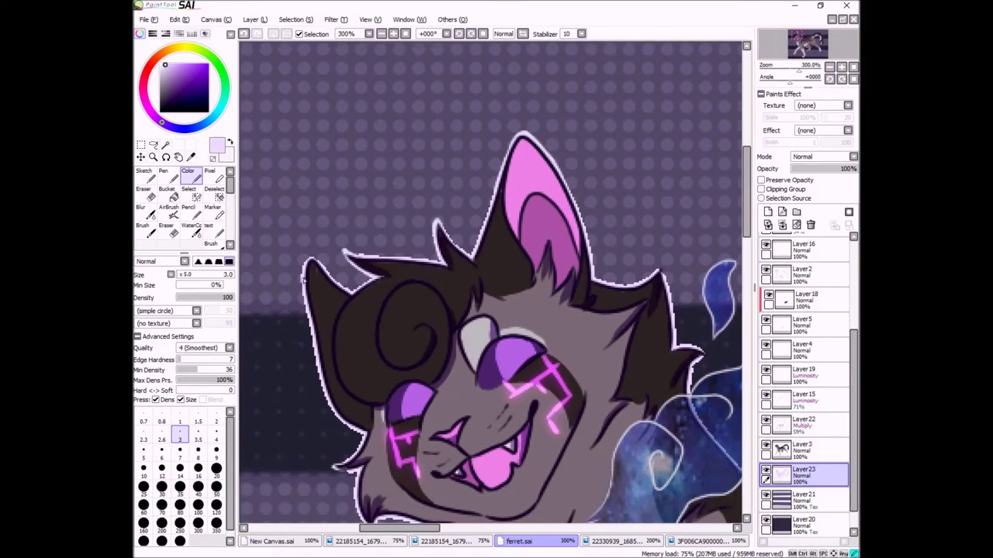
{"action": "scroll", "coordinate": [683, 350], "scroll_direction": "down", "scroll_amount": 3}
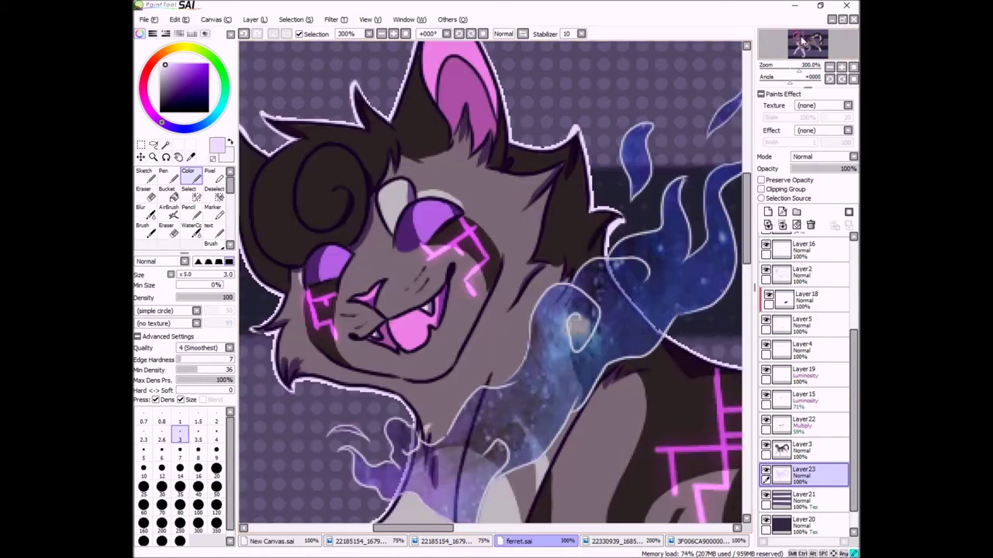
Complete the pale lavender outline around the tail tip, tail tufts and hip fur
{"action": "scroll", "coordinate": [492, 329], "scroll_direction": "up", "scroll_amount": 3}
{"action": "scroll", "coordinate": [562, 293], "scroll_direction": "down", "scroll_amount": 2}
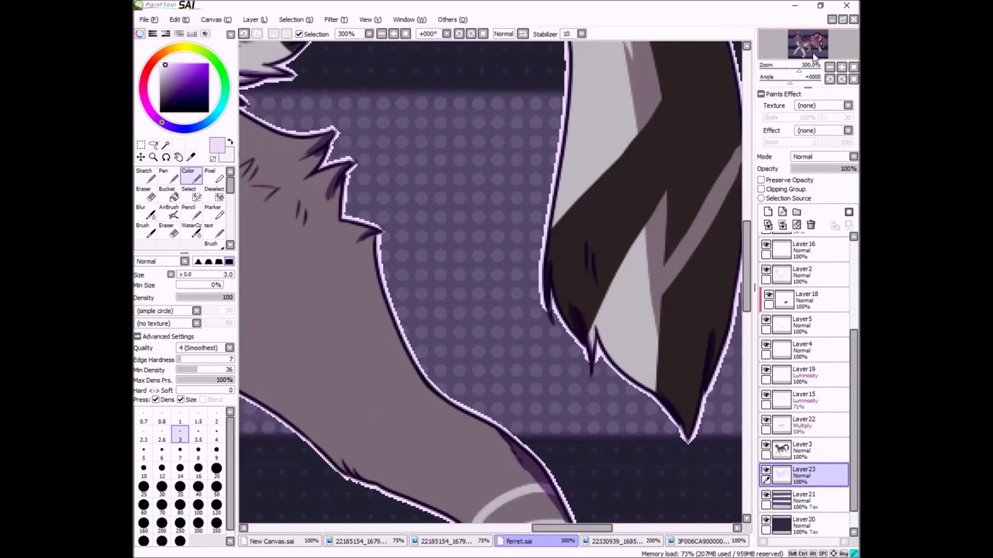
{"action": "scroll", "coordinate": [534, 375], "scroll_direction": "up", "scroll_amount": 2}
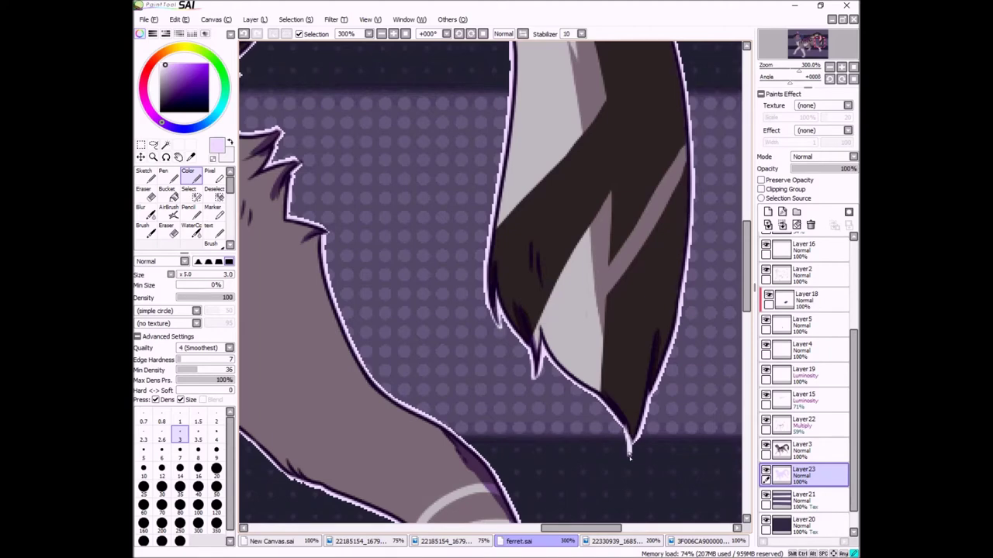
{"action": "scroll", "coordinate": [629, 457], "scroll_direction": "down", "scroll_amount": 2}
{"action": "scroll", "coordinate": [598, 189], "scroll_direction": "up", "scroll_amount": 2}
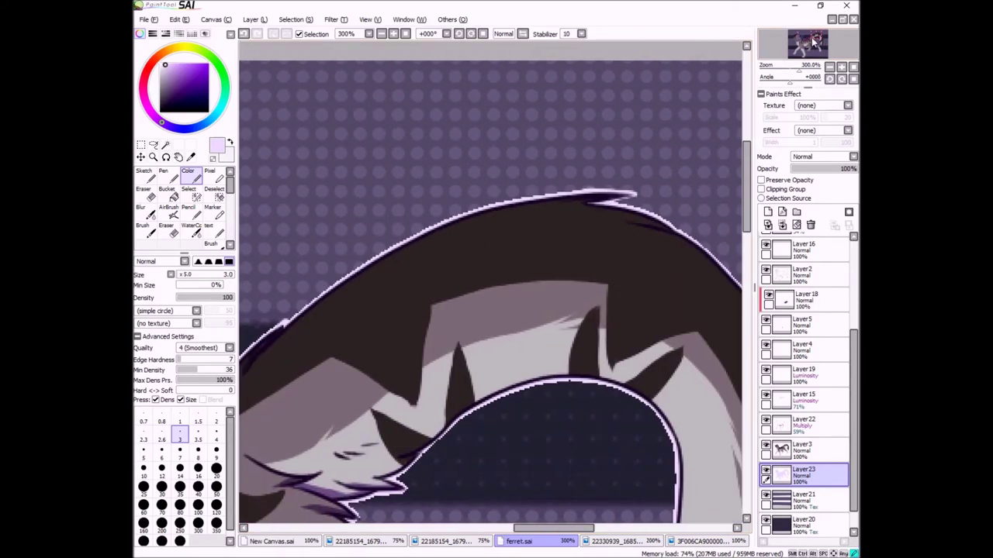
{"action": "scroll", "coordinate": [604, 332], "scroll_direction": "down", "scroll_amount": 2}
{"action": "scroll", "coordinate": [603, 331], "scroll_direction": "up", "scroll_amount": 2}
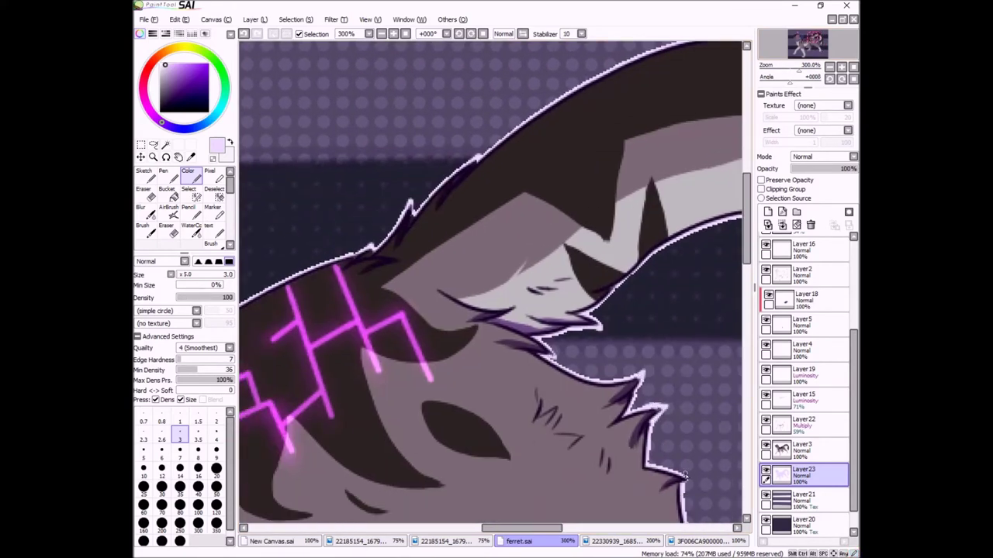
{"action": "scroll", "coordinate": [606, 366], "scroll_direction": "down", "scroll_amount": 3}
{"action": "scroll", "coordinate": [607, 366], "scroll_direction": "right", "scroll_amount": 2}
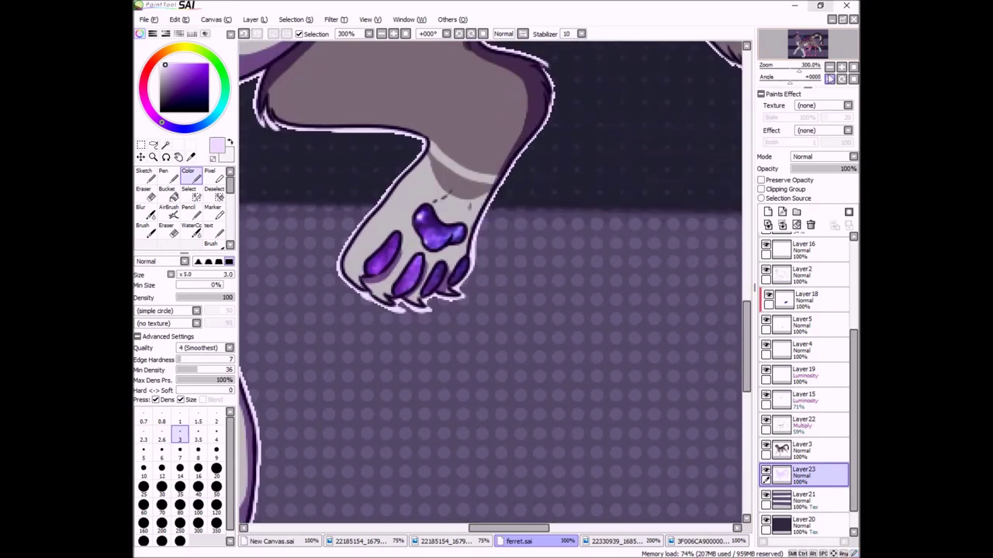
{"action": "left_click_drag", "start_coordinate": [794, 70], "coordinate": [786, 70]}
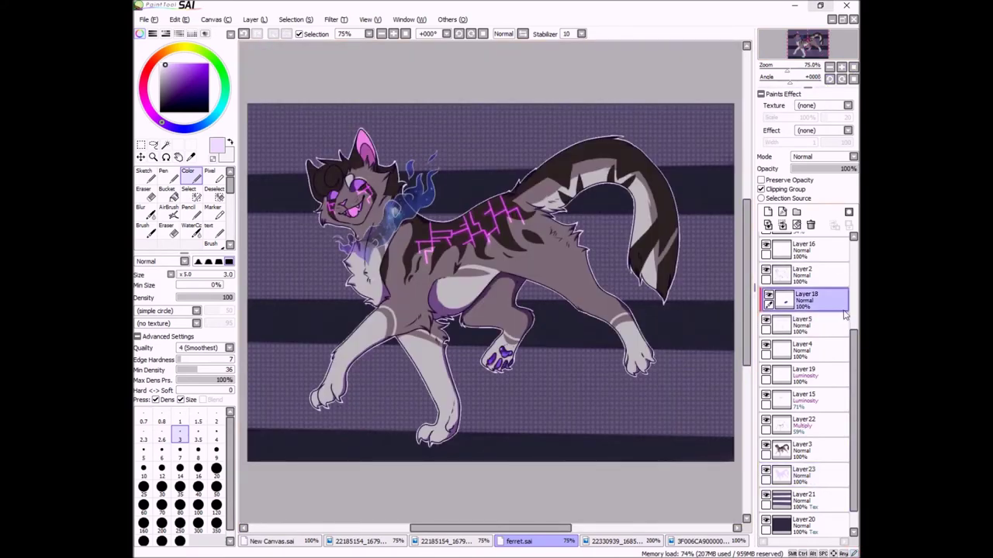
Apply a Fringe effect of width 1 to the outline layer, keeping its blending mode at Normal
{"action": "left_click", "coordinate": [820, 130]}
{"action": "left_click", "coordinate": [818, 146]}
{"action": "left_click", "coordinate": [830, 67]}
{"action": "left_click", "coordinate": [851, 143]}
{"action": "left_click", "coordinate": [785, 143]}
{"action": "left_click", "coordinate": [765, 142]}
{"action": "left_click", "coordinate": [822, 157]}
{"action": "left_click", "coordinate": [822, 200]}
{"action": "left_click", "coordinate": [822, 157]}
{"action": "left_click", "coordinate": [822, 162]}
{"action": "key", "text": "ctrl+minus"}
Add a new layer above all the others and ready a white Brush for signing near the front paw
{"action": "scroll", "coordinate": [804, 349], "scroll_direction": "up", "scroll_amount": 5}
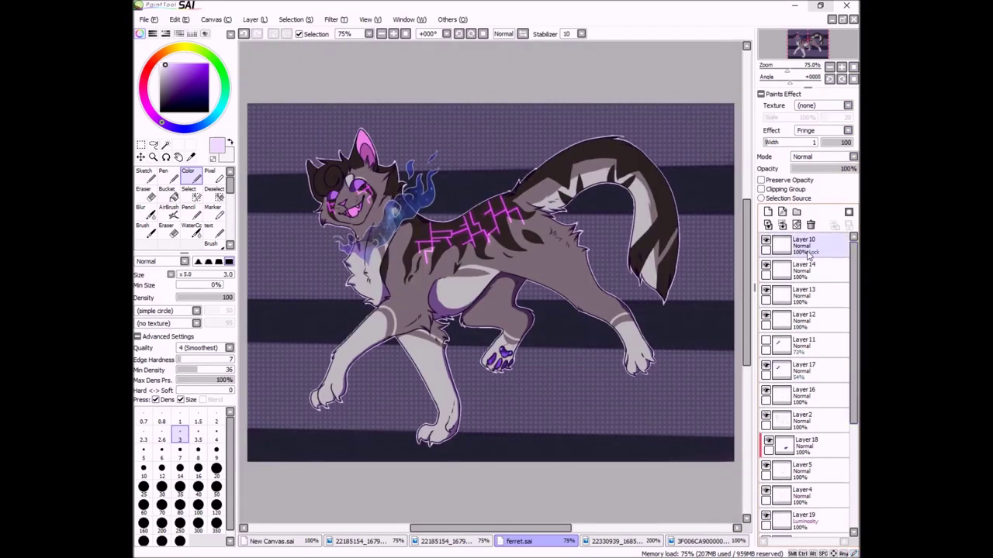
{"action": "left_click", "coordinate": [803, 245]}
{"action": "key", "text": "b"}
{"action": "key", "text": "ctrl+plus"}
{"action": "key", "text": "ctrl+plus"}
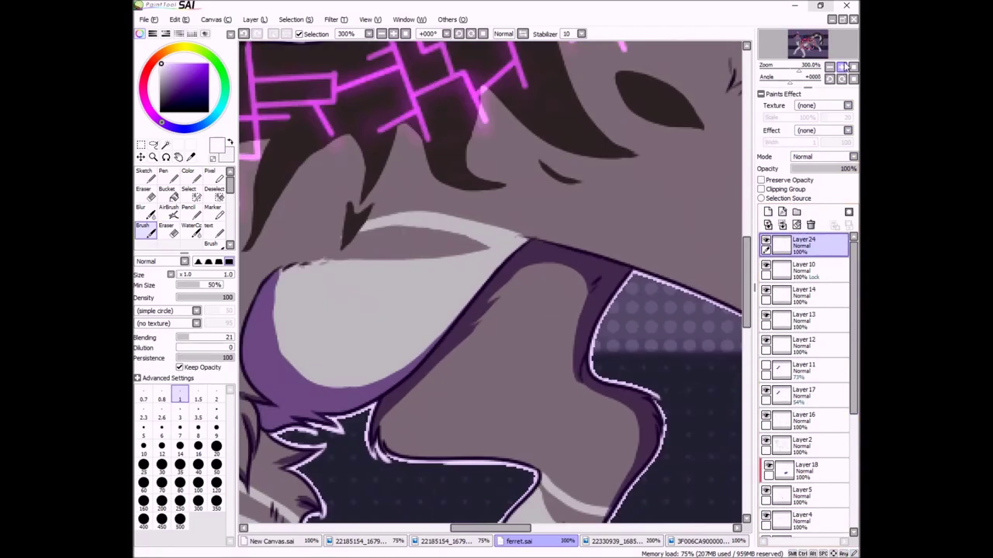
{"action": "scroll", "coordinate": [490, 280], "scroll_direction": "down", "scroll_amount": 5}
{"action": "key", "text": "bracketright"}
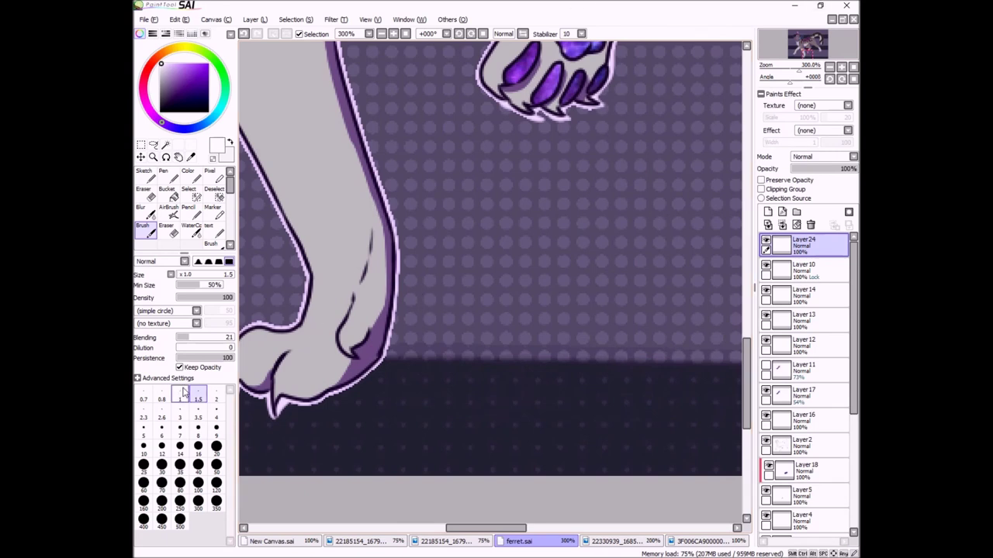
{"action": "left_click", "coordinate": [180, 414]}
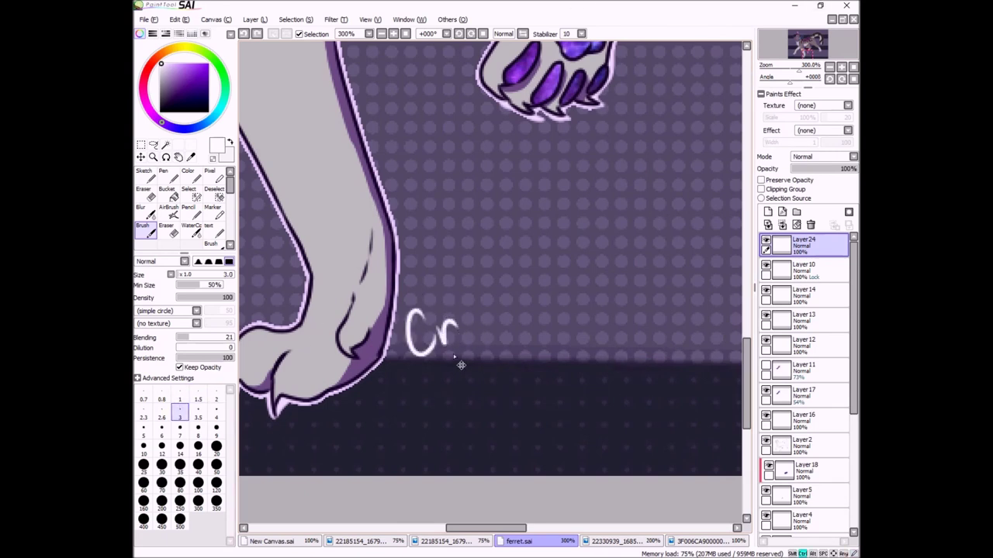
{"action": "key", "text": "ctrl+z"}
{"action": "key", "text": "ctrl+z"}
Hand-letter the artist's signature in white beside the lower front paw with a size 2.3 brush
{"action": "key", "text": "bracketleft"}
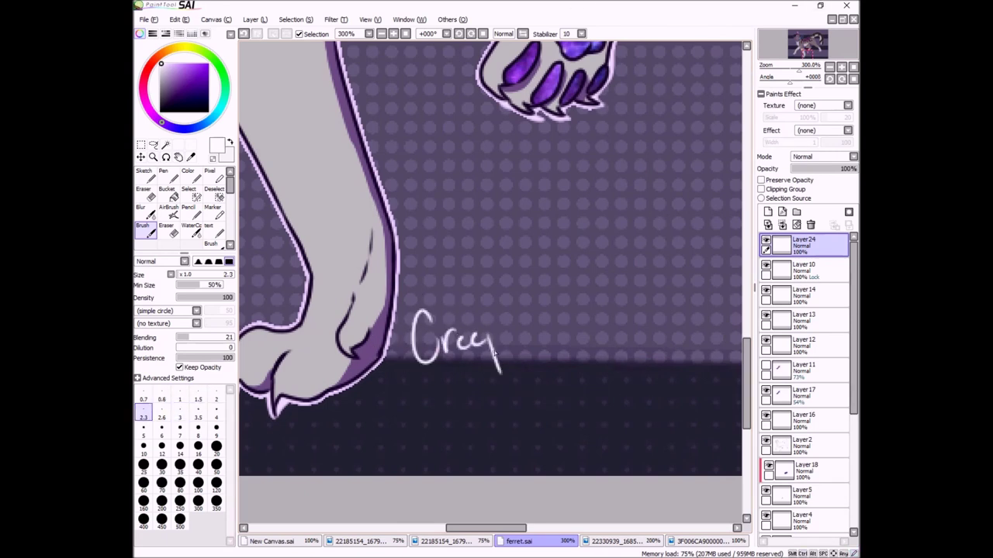
{"action": "left_click_drag", "start_coordinate": [532, 365], "coordinate": [552, 295]}
{"action": "left_click_drag", "start_coordinate": [560, 333], "coordinate": [561, 353]}
{"action": "left_click_drag", "start_coordinate": [603, 306], "coordinate": [612, 358]}
{"action": "left_click_drag", "start_coordinate": [624, 308], "coordinate": [626, 358]}
{"action": "left_click_drag", "start_coordinate": [616, 325], "coordinate": [636, 324]}
{"action": "left_click_drag", "start_coordinate": [655, 332], "coordinate": [648, 359]}
Scale the signature down slightly beside the paw and set its layer opacity to 61%
{"action": "left_click_drag", "start_coordinate": [853, 169], "coordinate": [814, 169]}
{"action": "key", "text": "minus"}
{"action": "key", "text": "minus"}
{"action": "key", "text": "minus"}
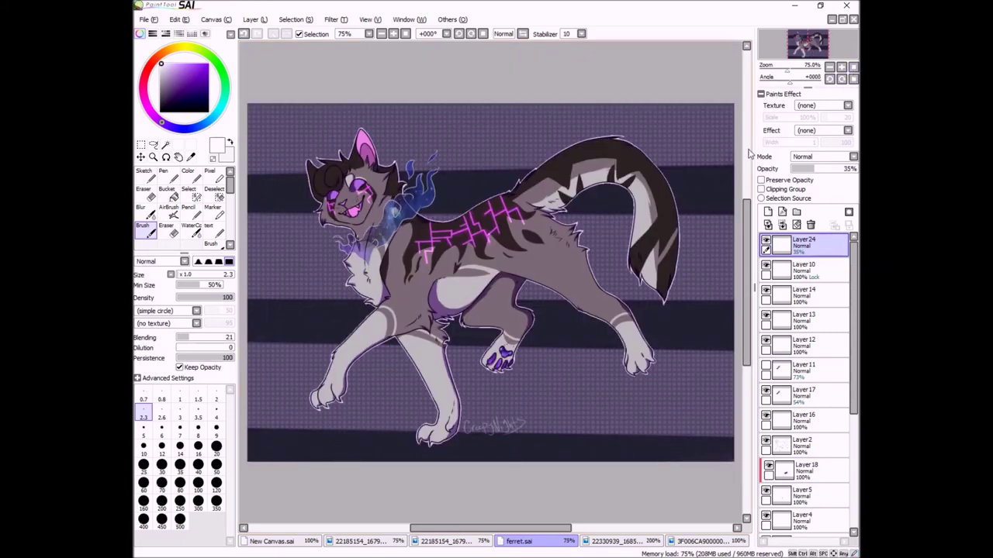
{"action": "key", "text": "ctrl+t"}
{"action": "left_click_drag", "start_coordinate": [527, 436], "coordinate": [508, 438]}
{"action": "key", "text": "Return"}
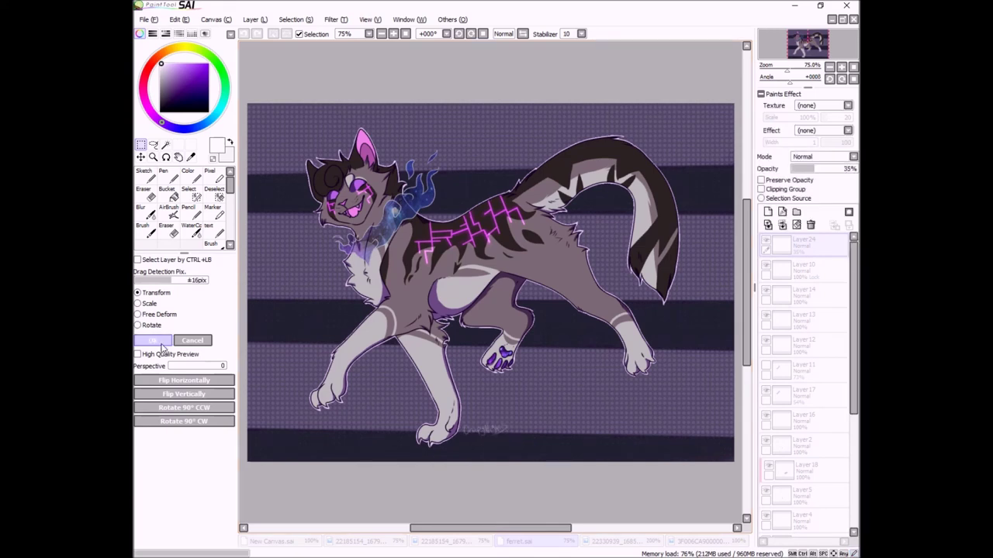
{"action": "left_click_drag", "start_coordinate": [813, 168], "coordinate": [826, 172]}
Draw thin white whiskers on both sides of the cat's muzzle on a new layer with a size 0.7 brush
{"action": "left_click", "coordinate": [767, 212]}
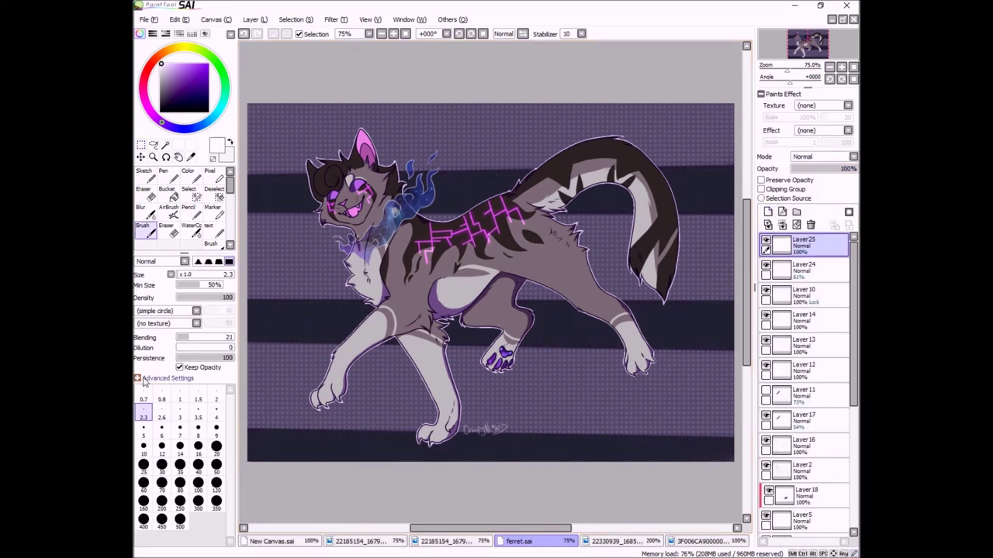
{"action": "left_click", "coordinate": [143, 398]}
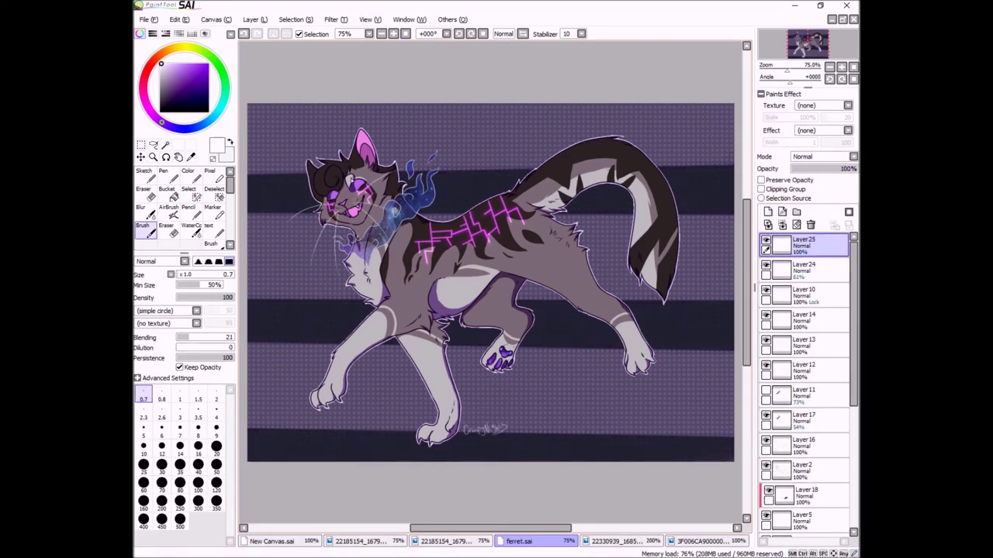